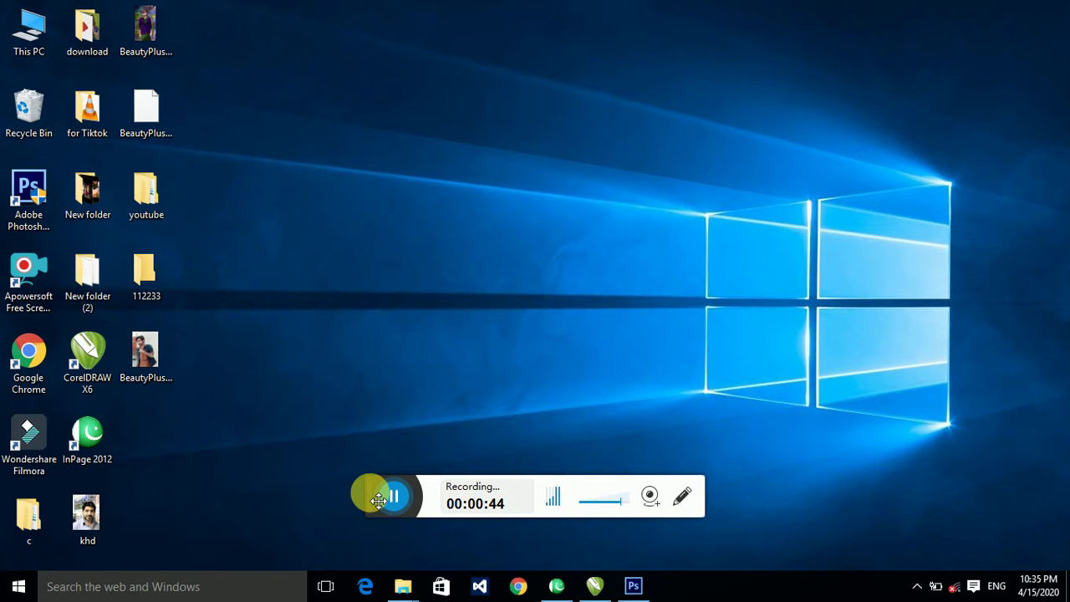
Launch Adobe Photoshop CS6 from the taskbar to reach its empty workspace.
drag(378, 500, 900, 509)
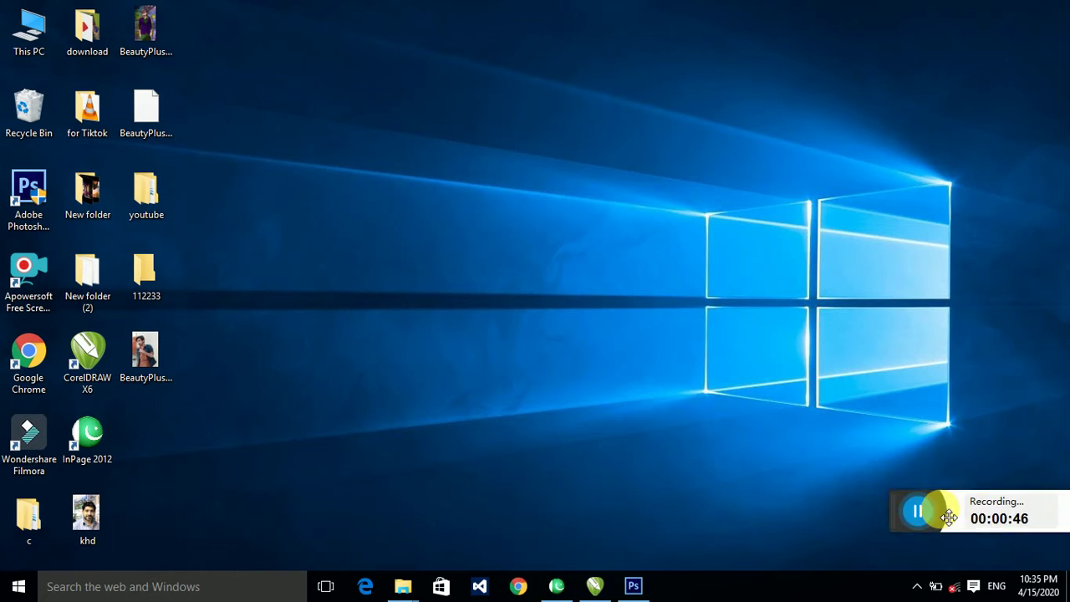
click(635, 583)
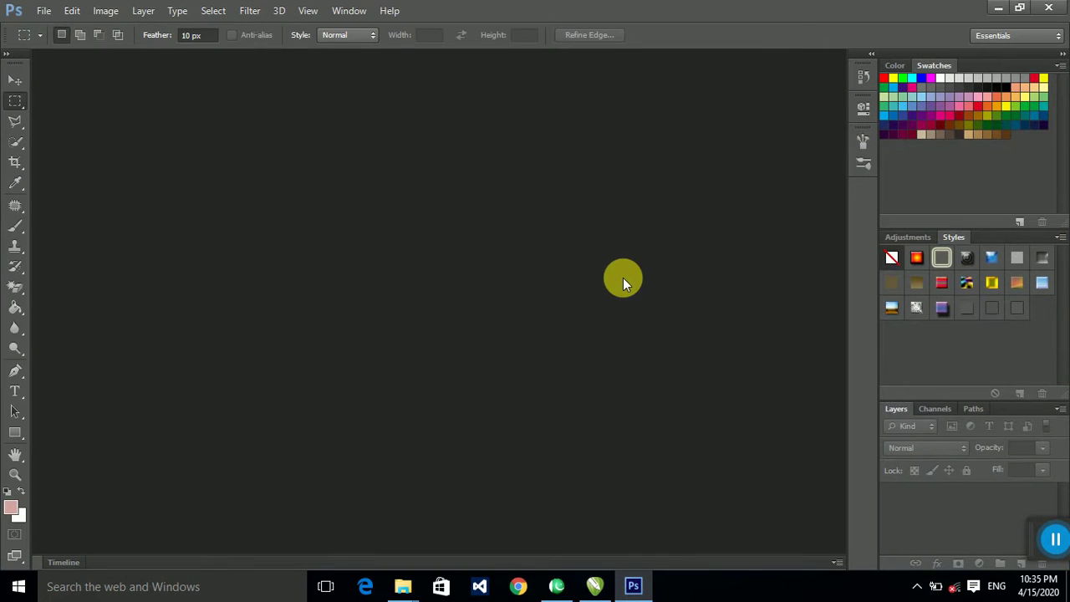
double_click(623, 278)
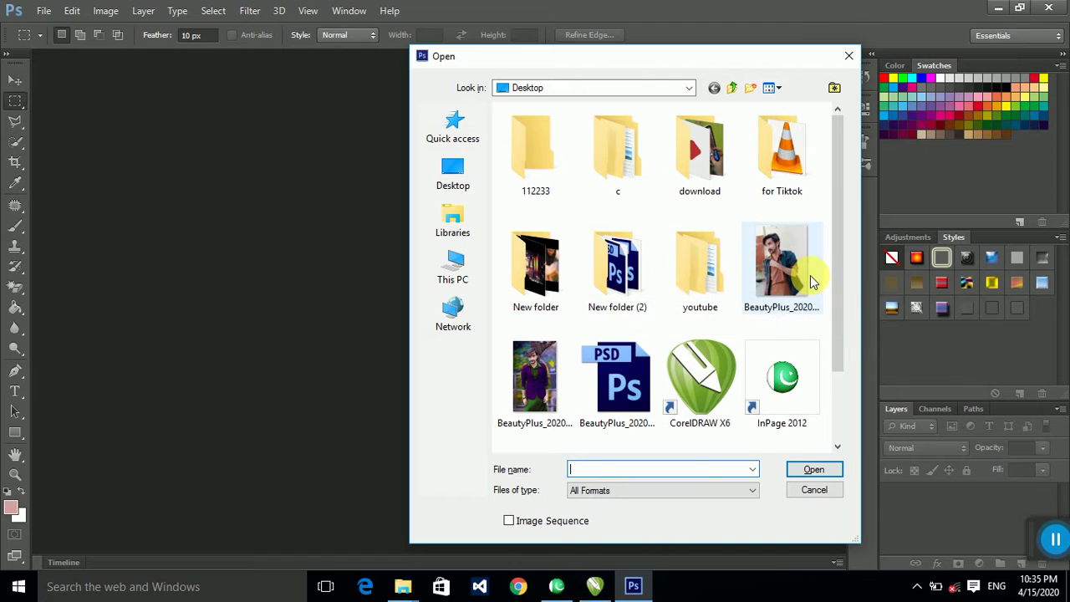
double_click(797, 278)
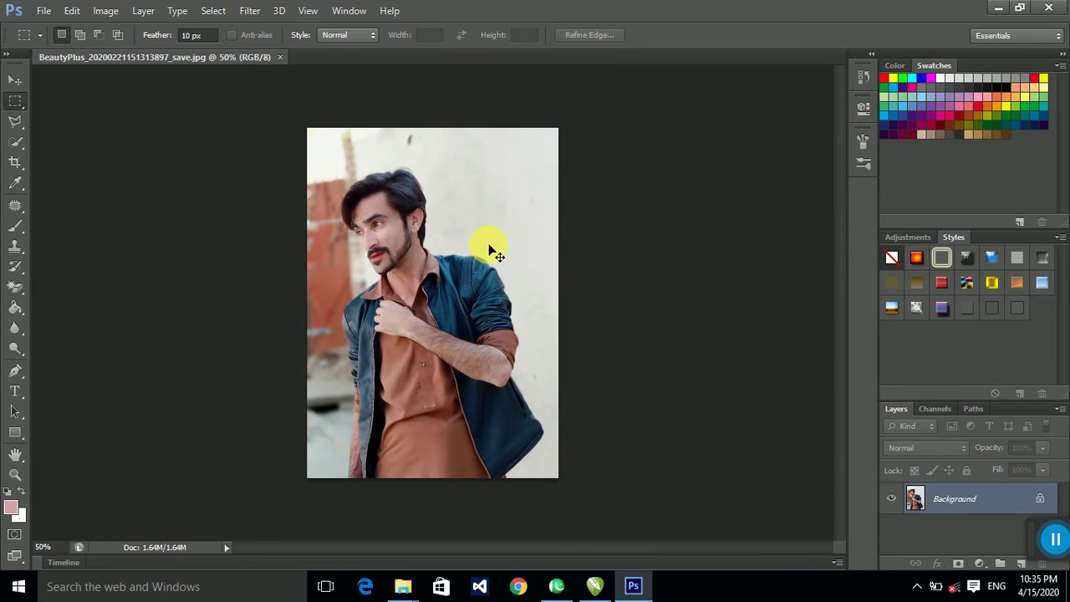
key(ctrl+plus)
key(ctrl+plus)
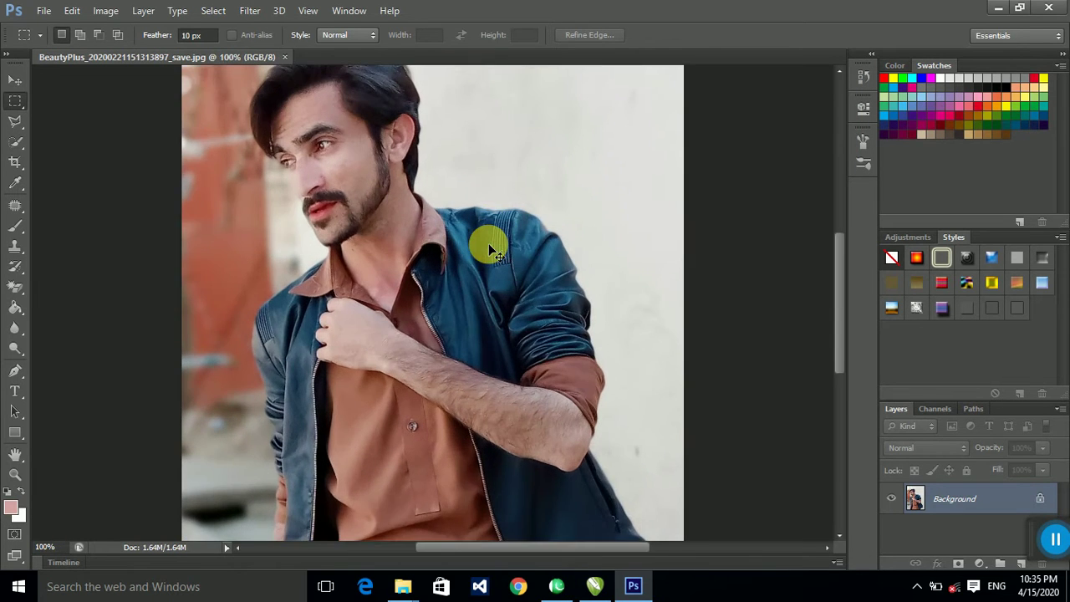
scroll(489, 243, down, 5)
scroll(486, 200, down, 3)
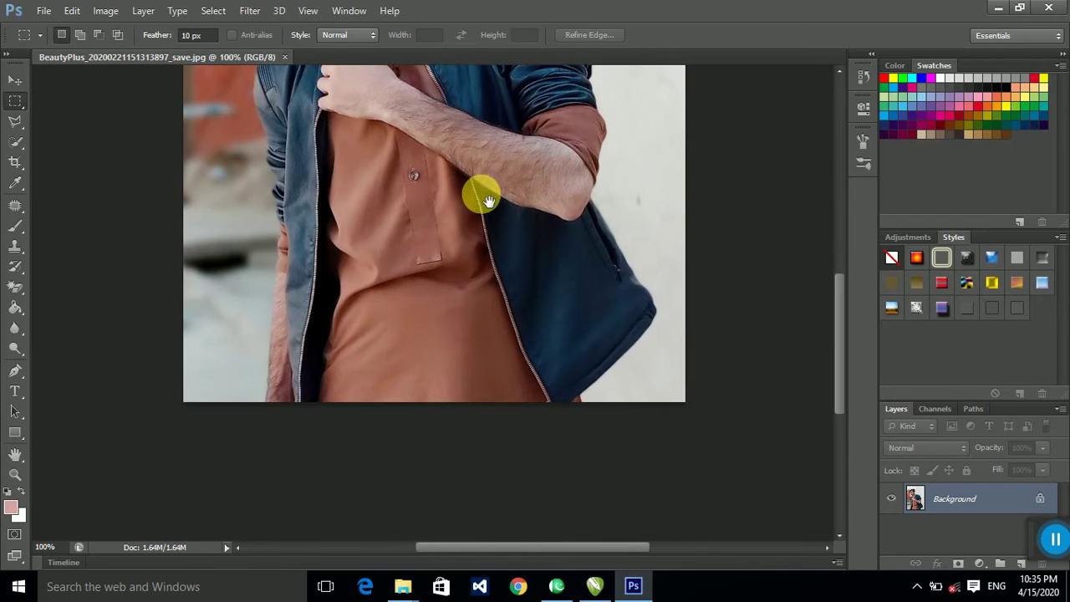
scroll(490, 176, down, 2)
scroll(489, 167, up, 4)
scroll(486, 335, up, 2)
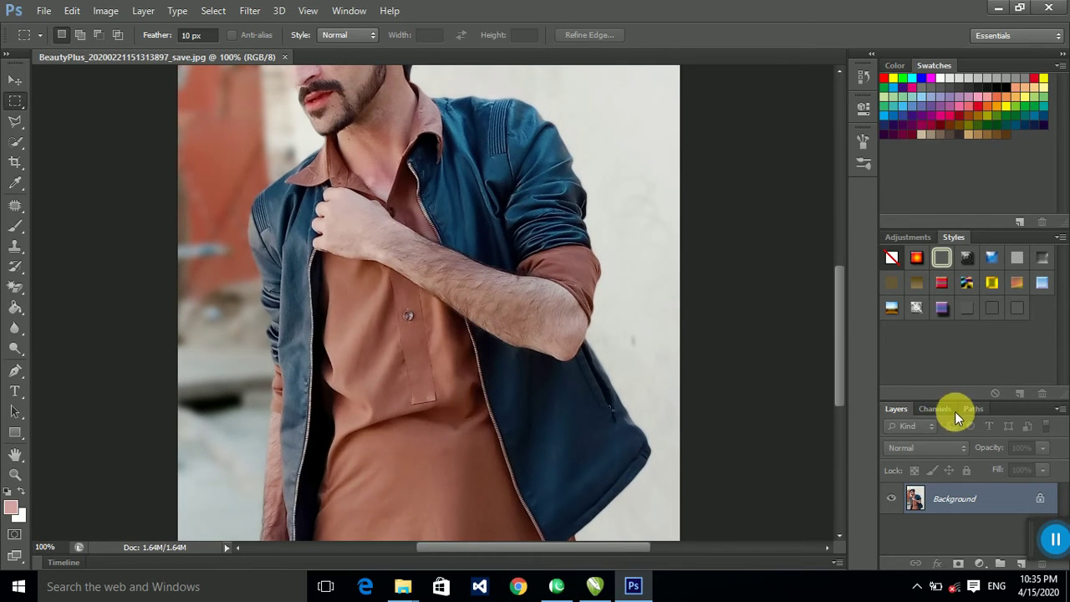
drag(485, 404, 479, 365)
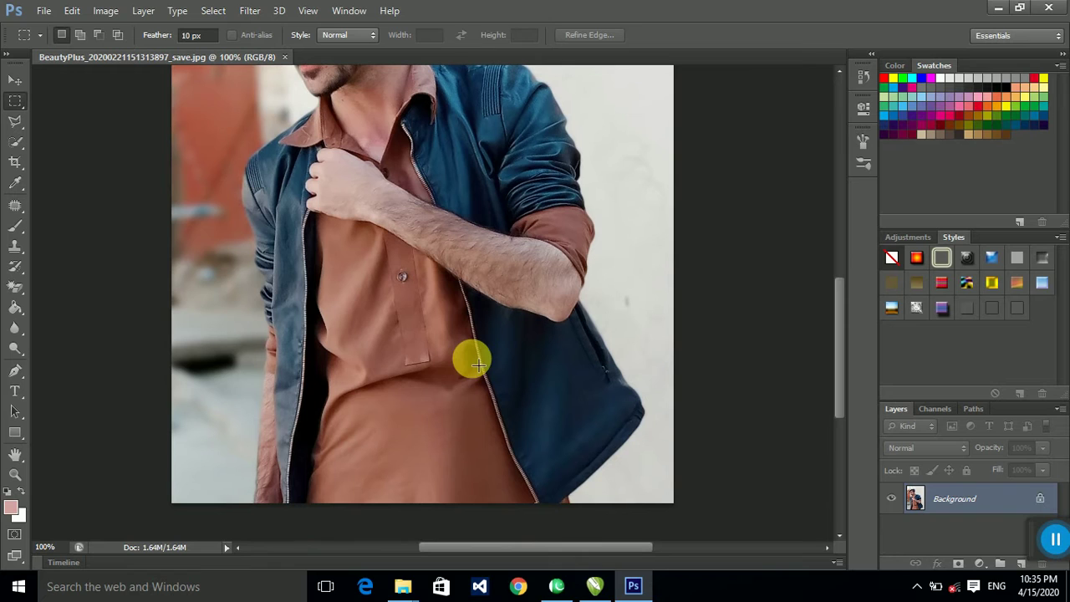
Trace the jacket's bottom edge, right side and forearm with the Polygonal Lasso Tool.
right_click(18, 126)
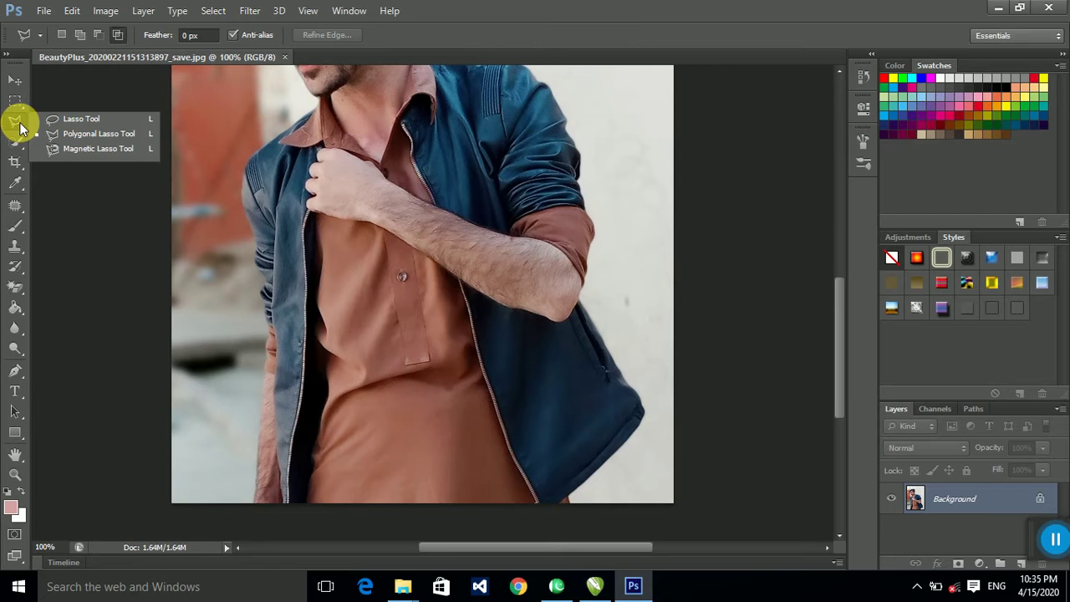
click(63, 132)
click(541, 503)
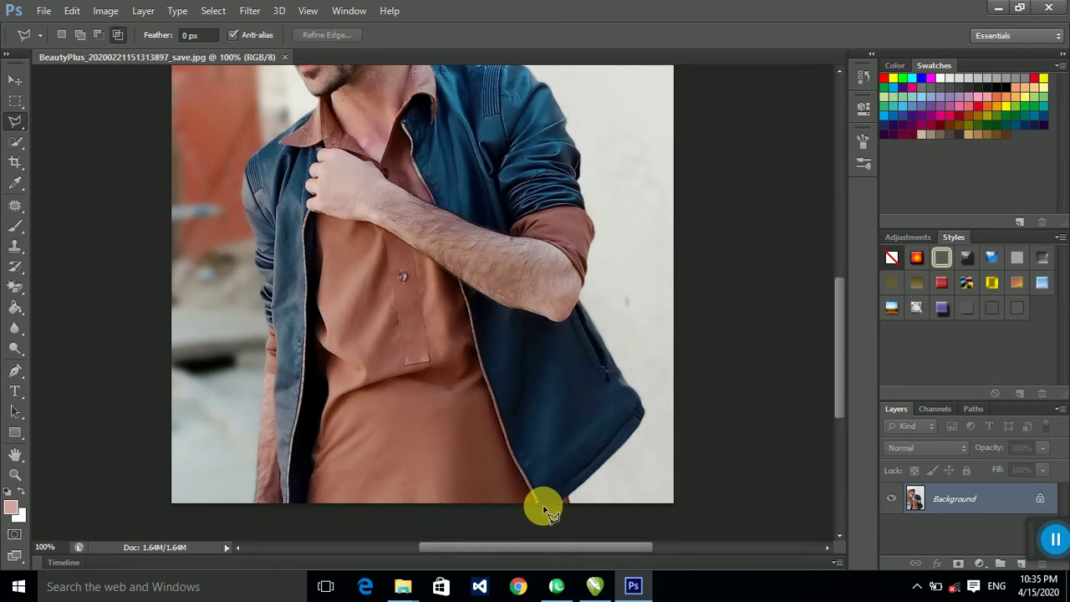
click(568, 494)
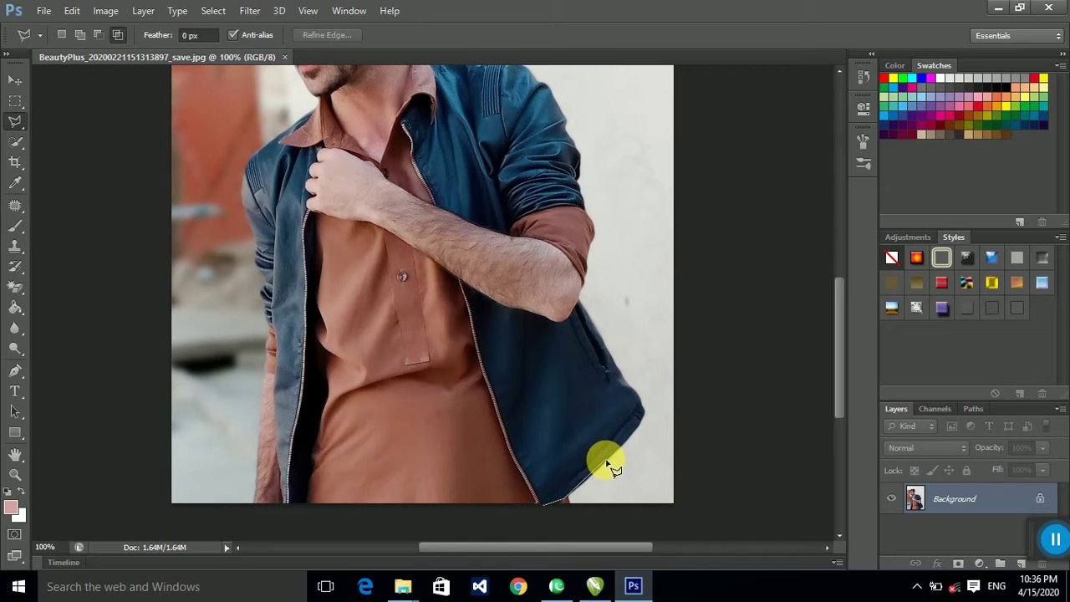
click(637, 426)
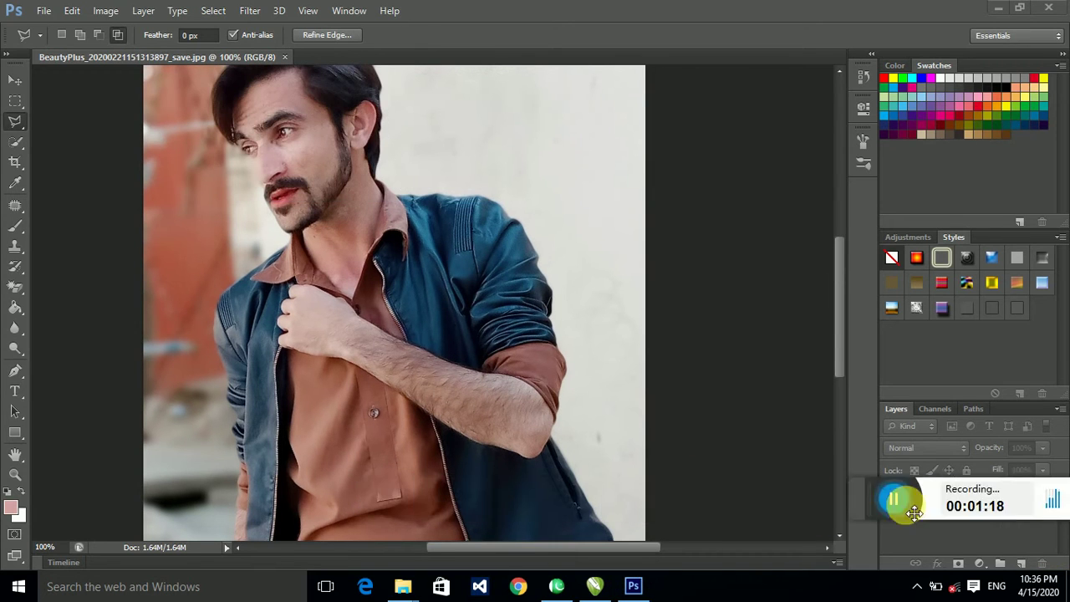
drag(380, 505, 983, 531)
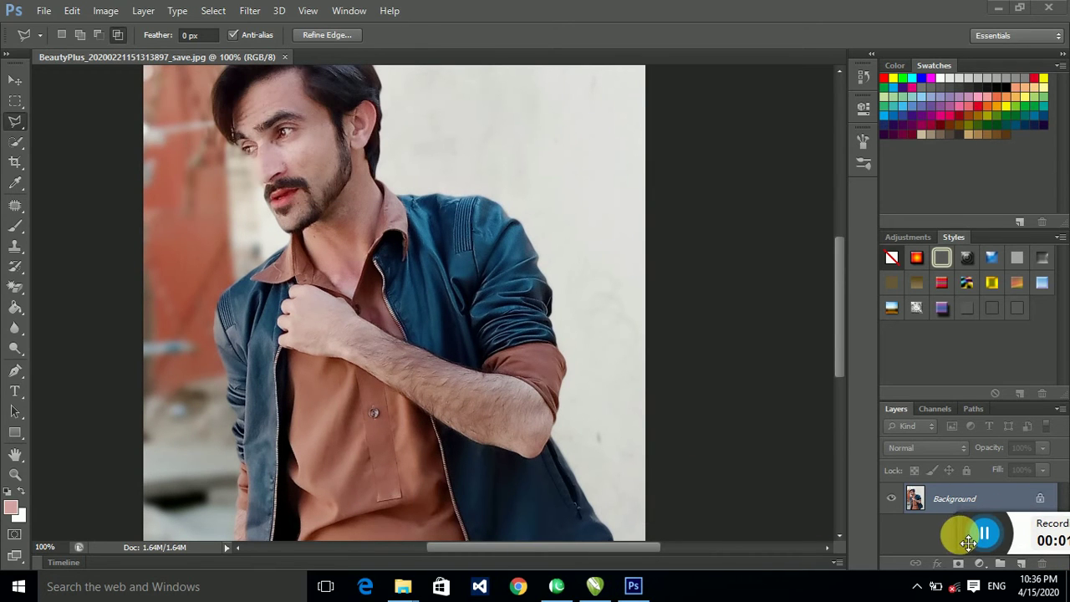
click(521, 351)
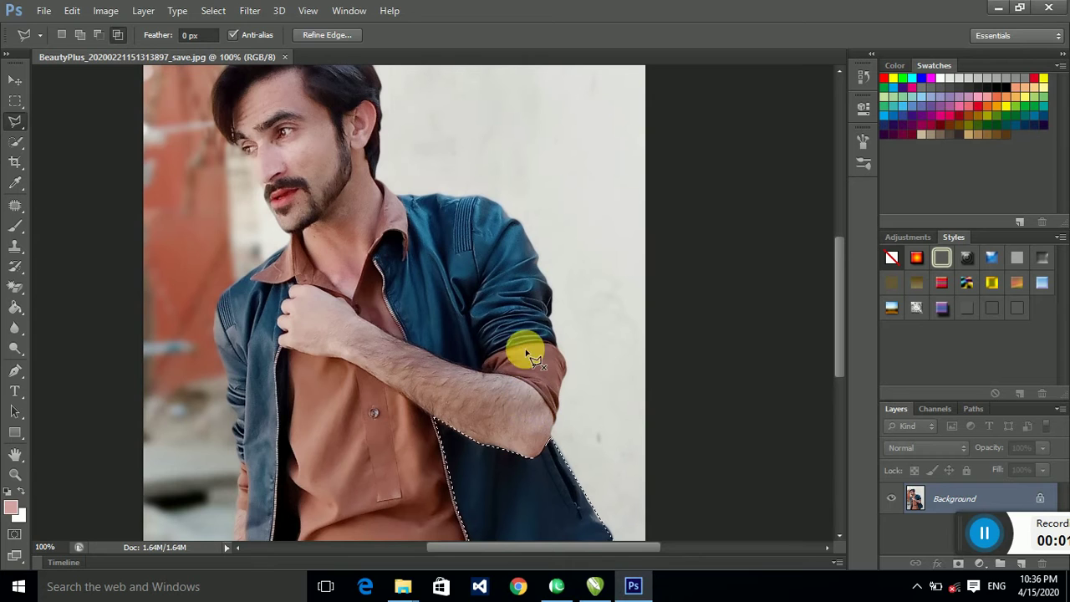
Reselect the Polygonal Lasso, cancel a stray outline, and add to or intersect the jacket selection.
click(14, 100)
click(100, 99)
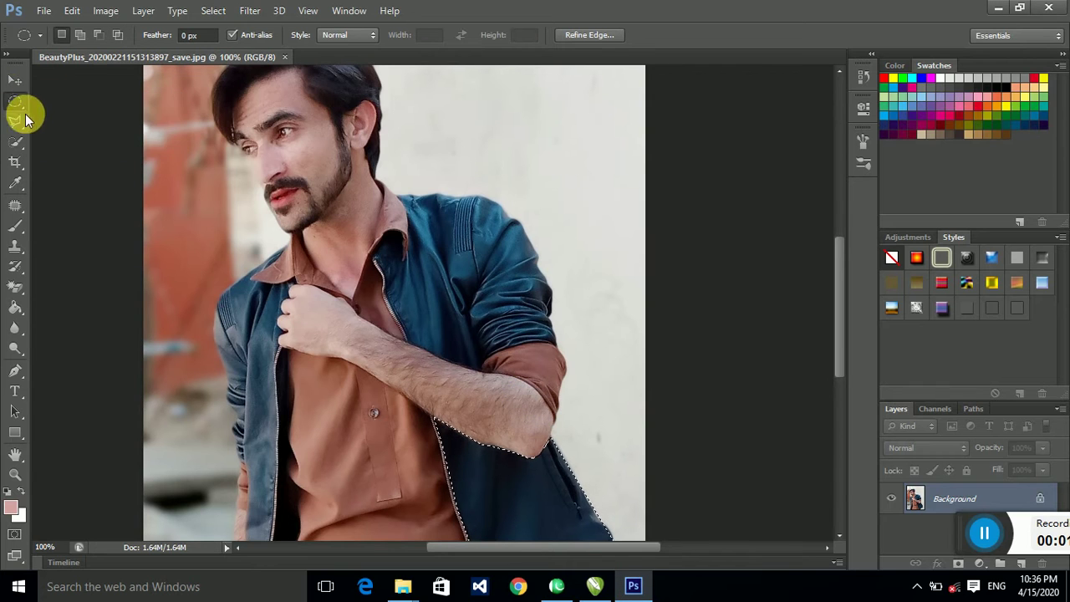
right_click(15, 99)
click(101, 99)
scroll(418, 301, down, 2)
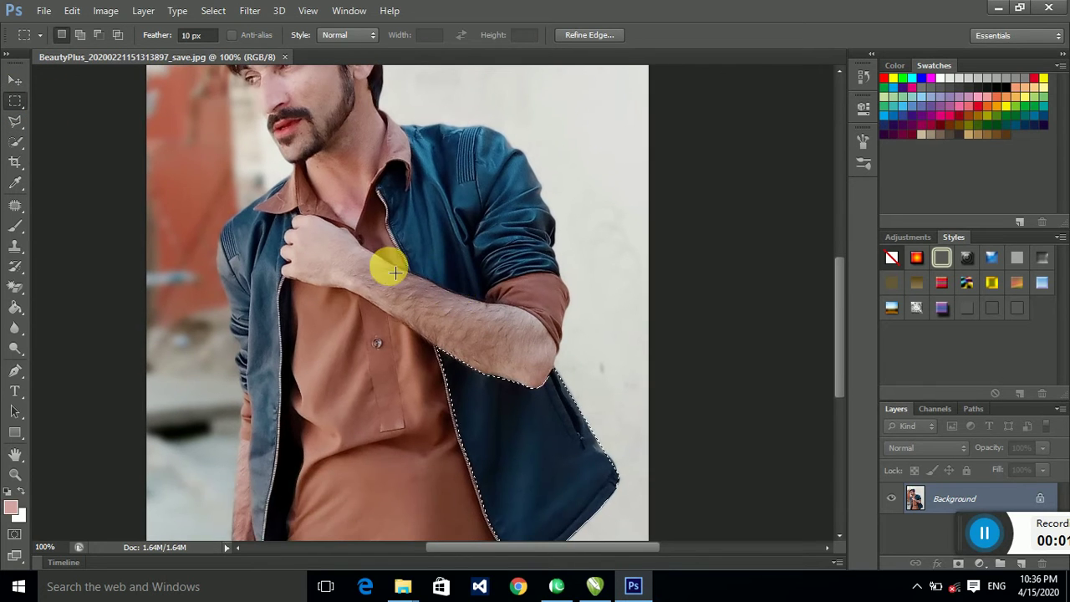
scroll(351, 265, down, 2)
scroll(465, 217, up, 2)
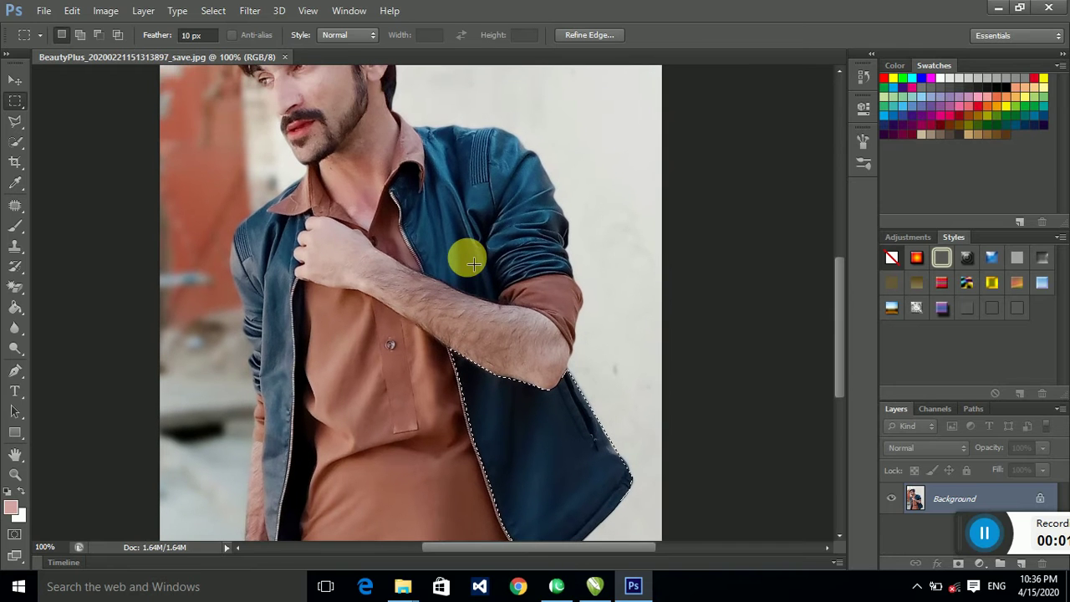
right_click(15, 123)
click(83, 137)
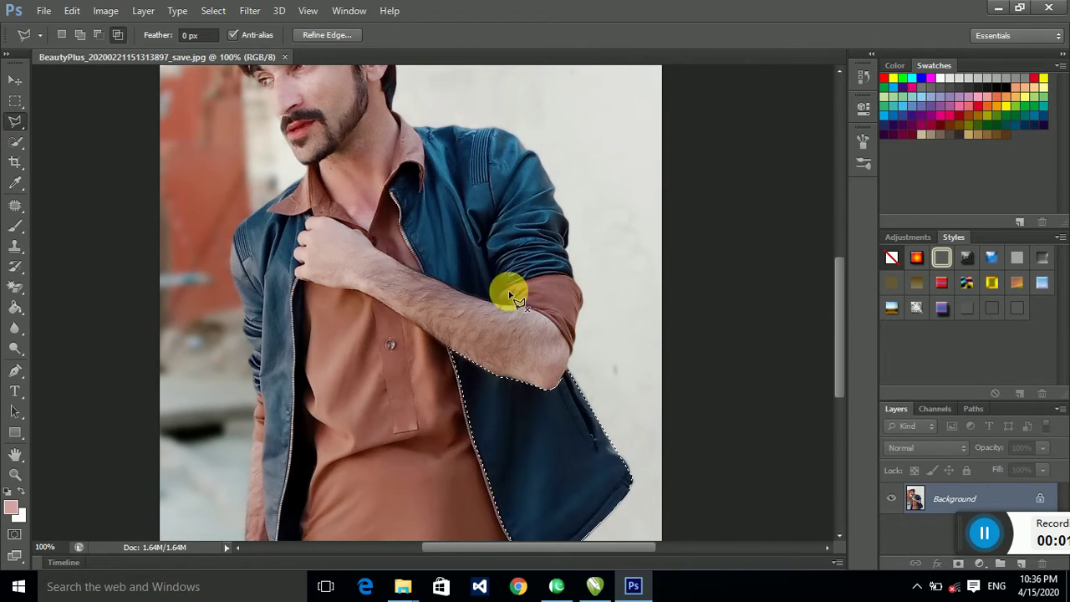
click(478, 245)
key(Escape)
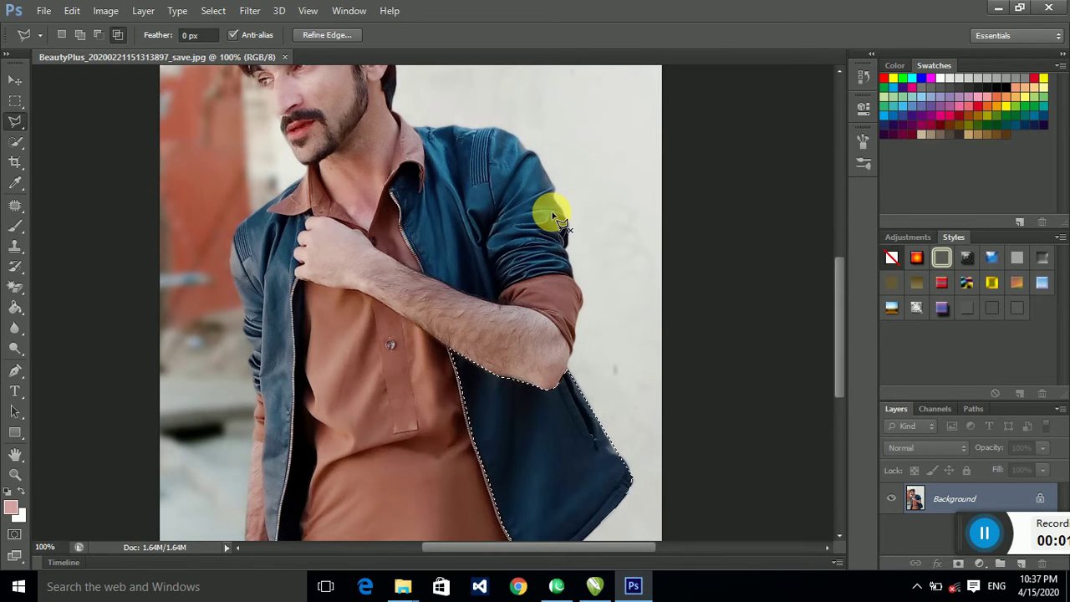
key(shift)
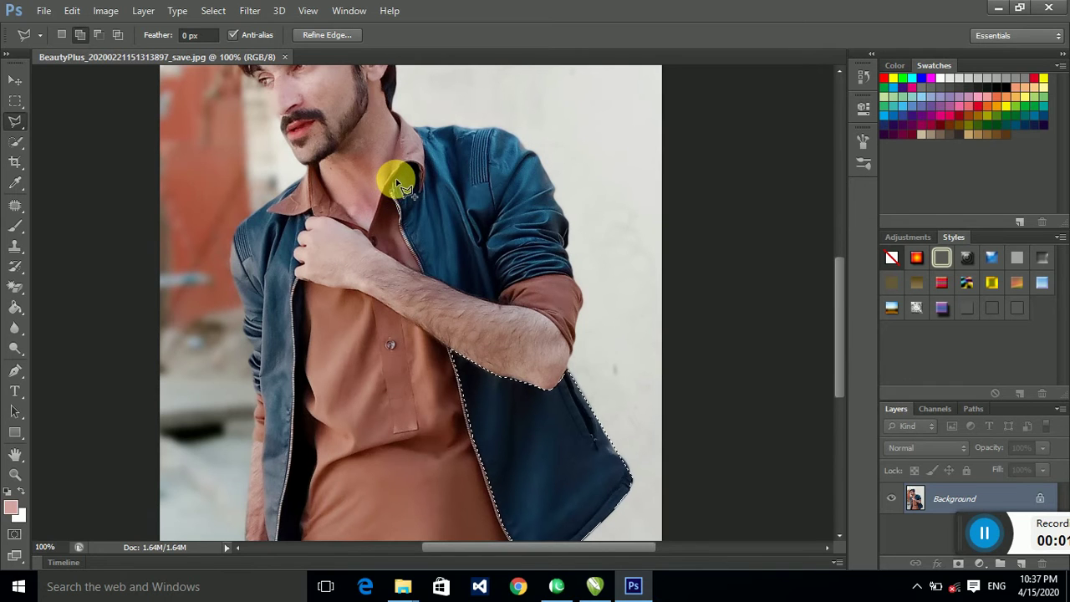
key(alt)
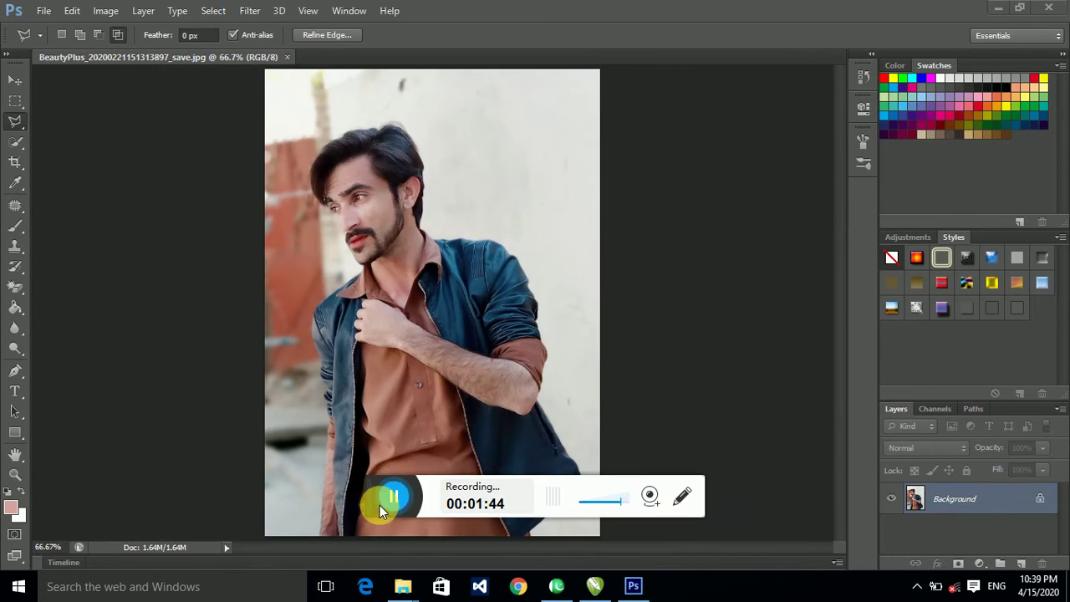
Copy the selected jacket onto new Layer 1 with Ctrl+J, undoing an accidental move.
drag(560, 504, 889, 540)
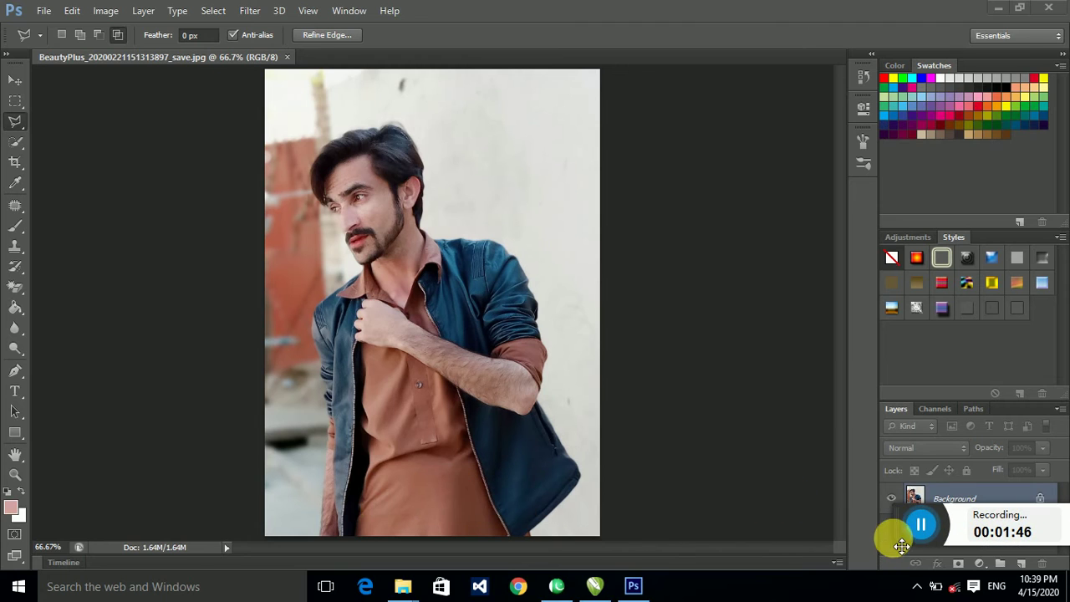
drag(821, 540, 943, 561)
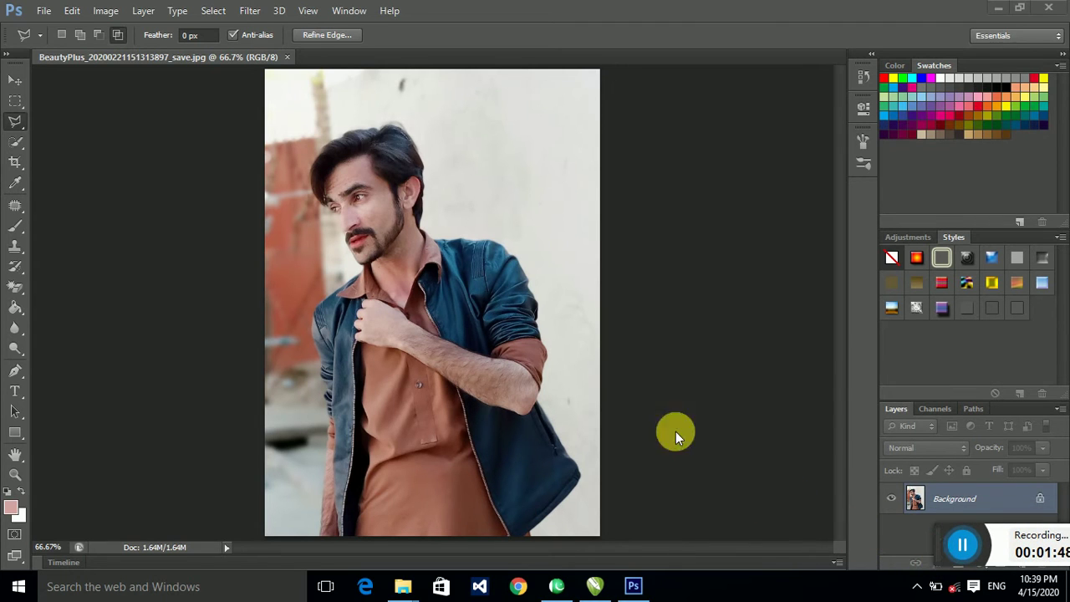
click(15, 80)
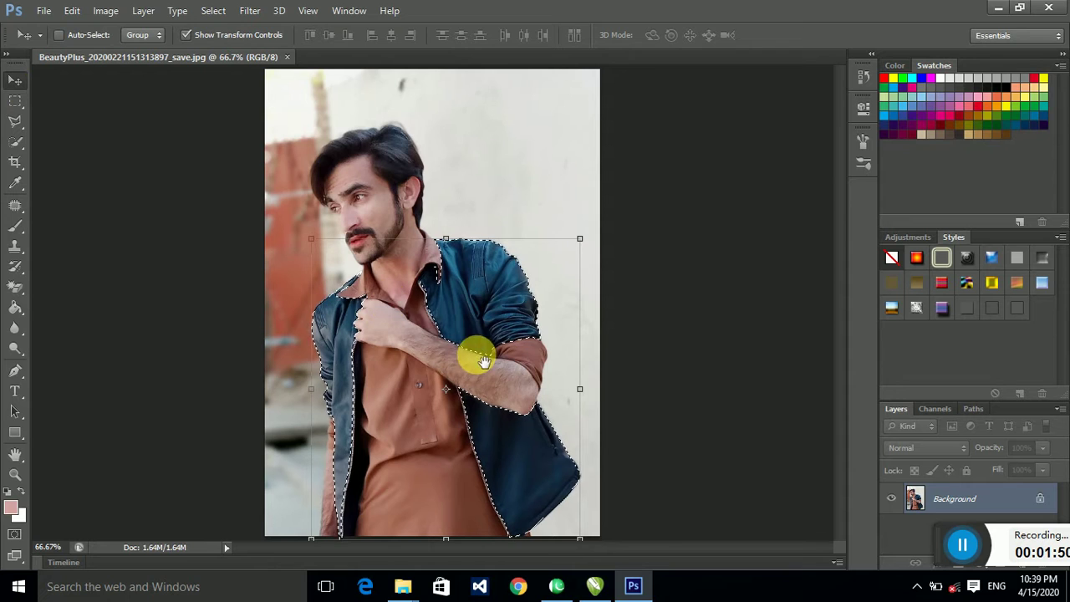
drag(486, 266, 487, 268)
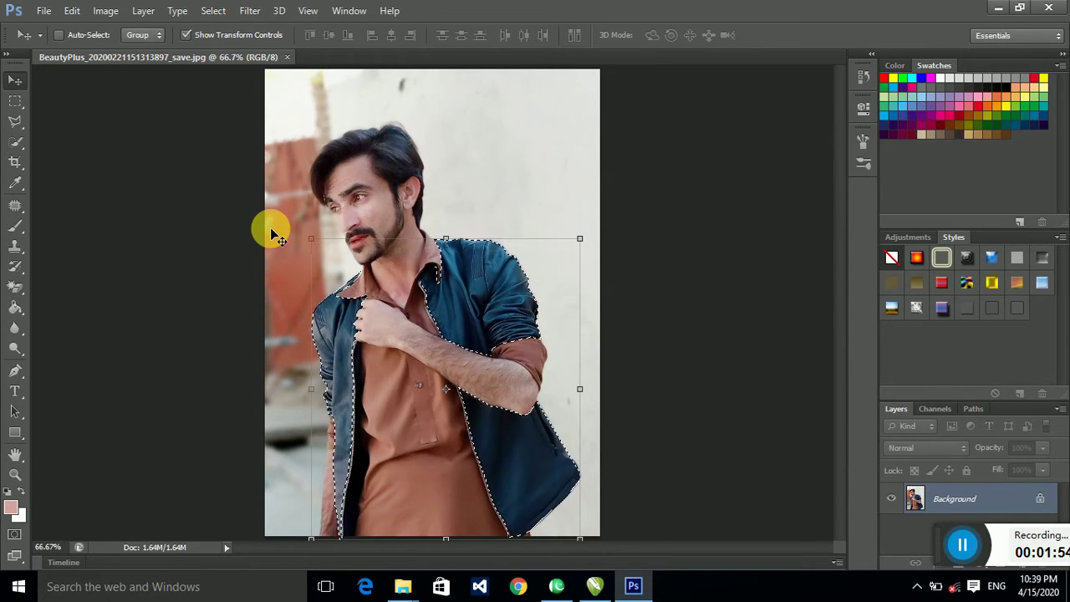
key(ctrl+j)
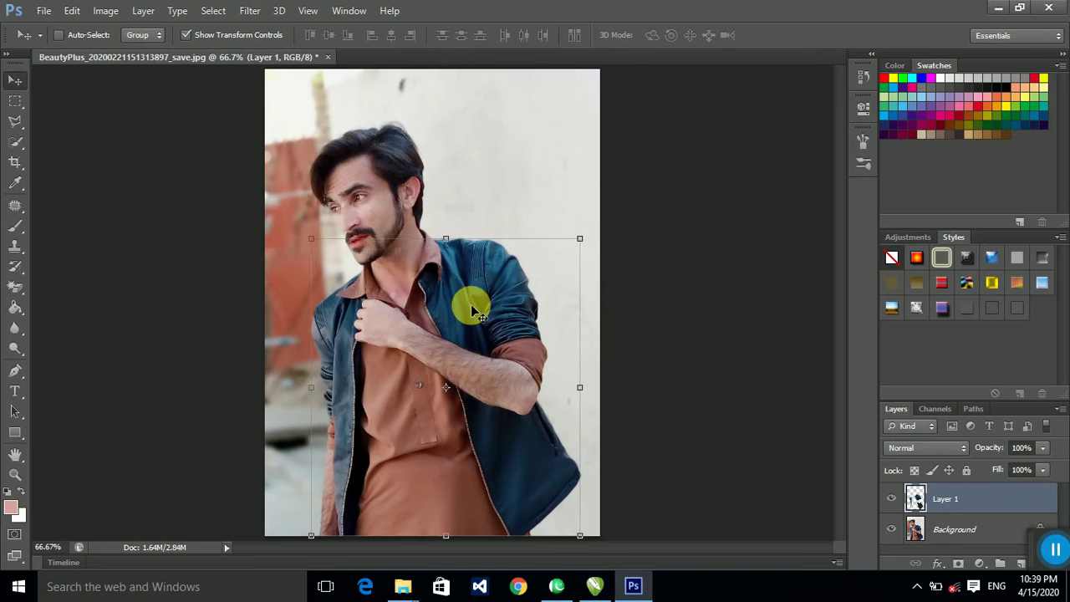
drag(470, 303, 437, 256)
key(ctrl+z)
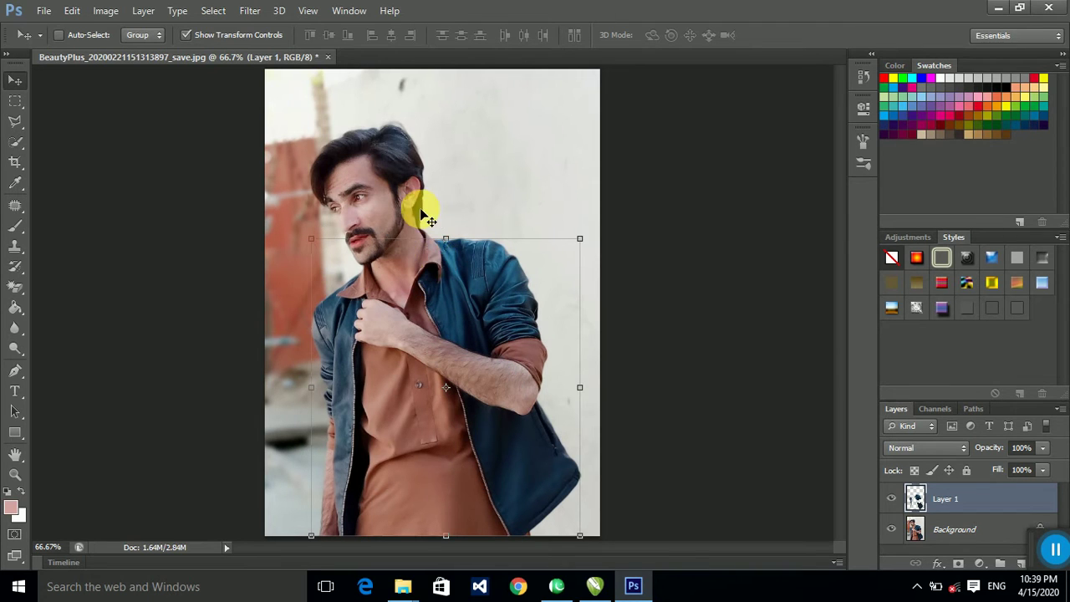
Fill the upper-right, lower-right and left jacket panels with pink using the Paint Bucket Tool.
click(19, 307)
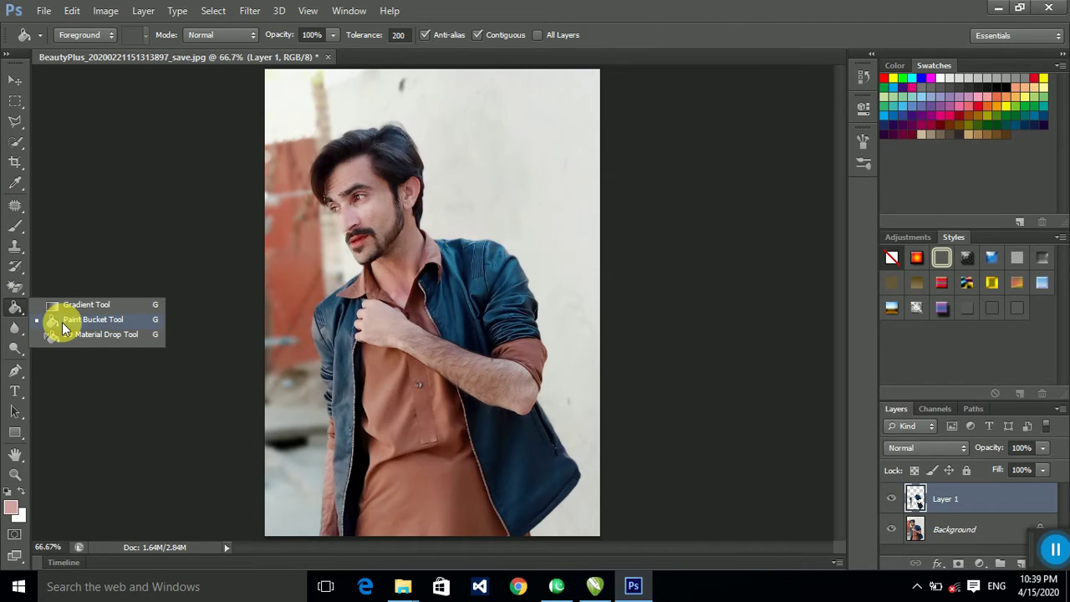
click(62, 322)
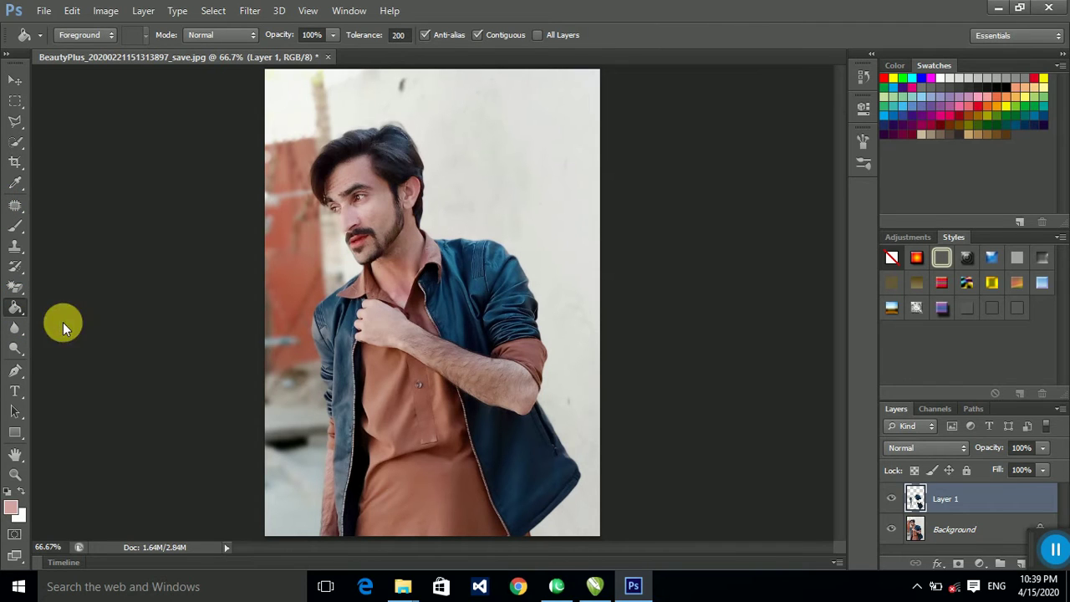
click(475, 311)
click(490, 453)
click(340, 365)
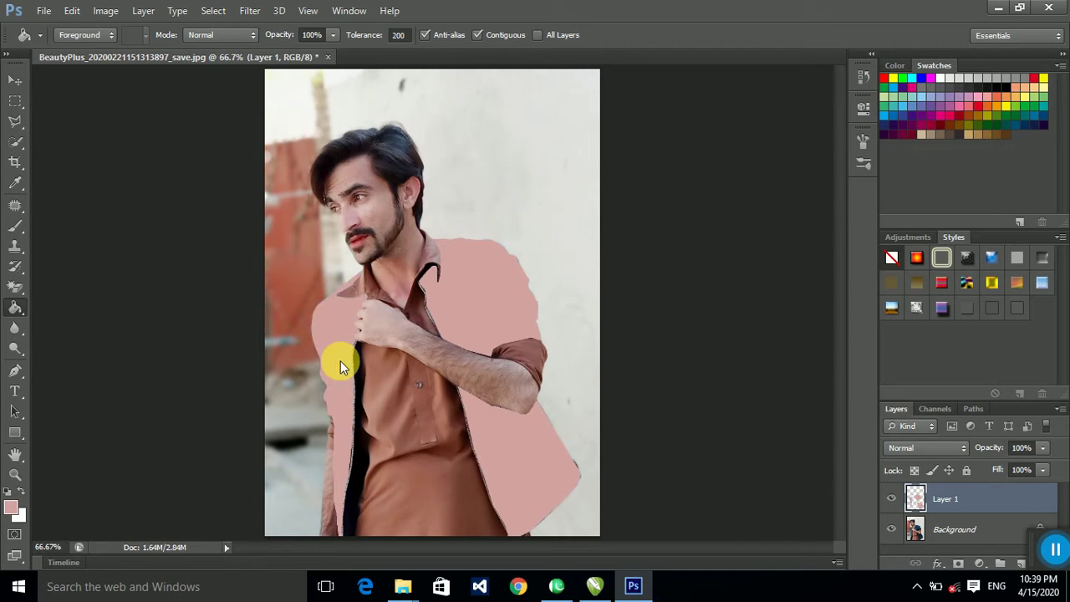
Refill the left, upper-right and lower-right jacket panels with red, undoing a whole-canvas fill.
click(884, 78)
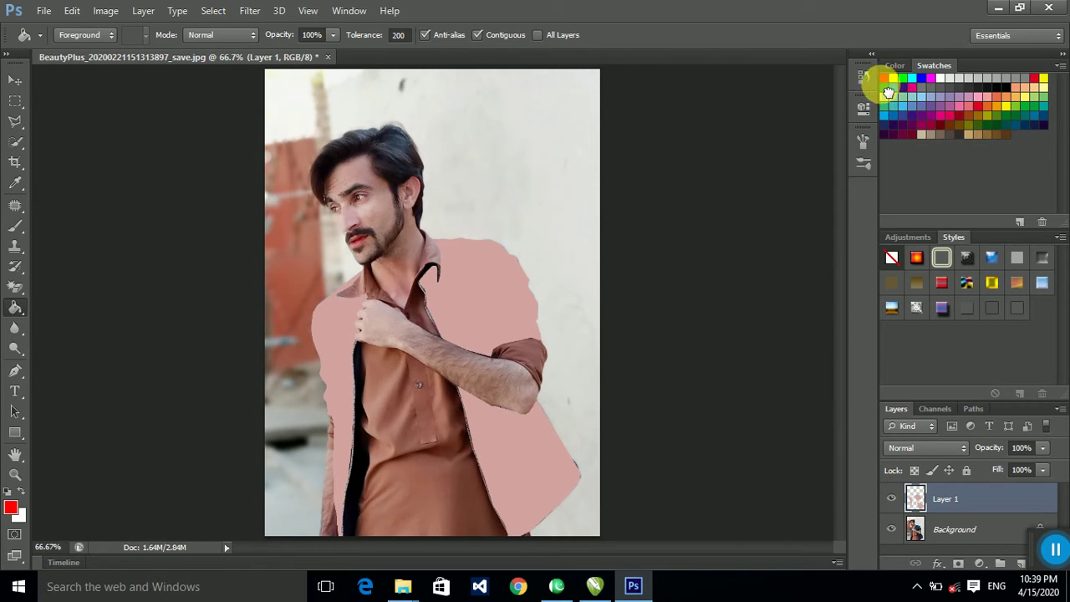
click(351, 288)
key(ctrl+z)
click(347, 329)
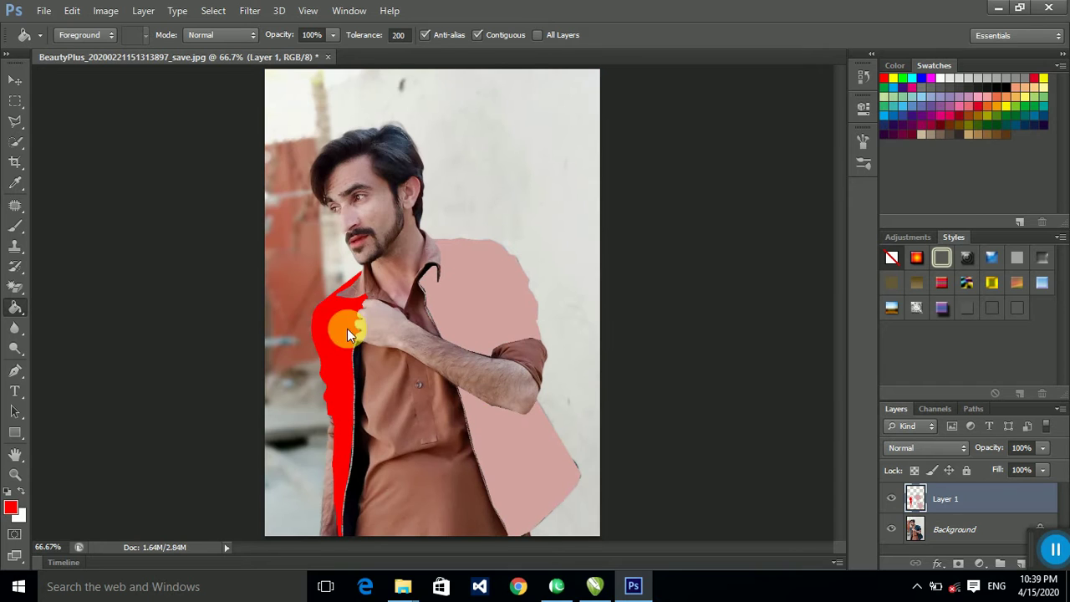
click(499, 305)
click(516, 458)
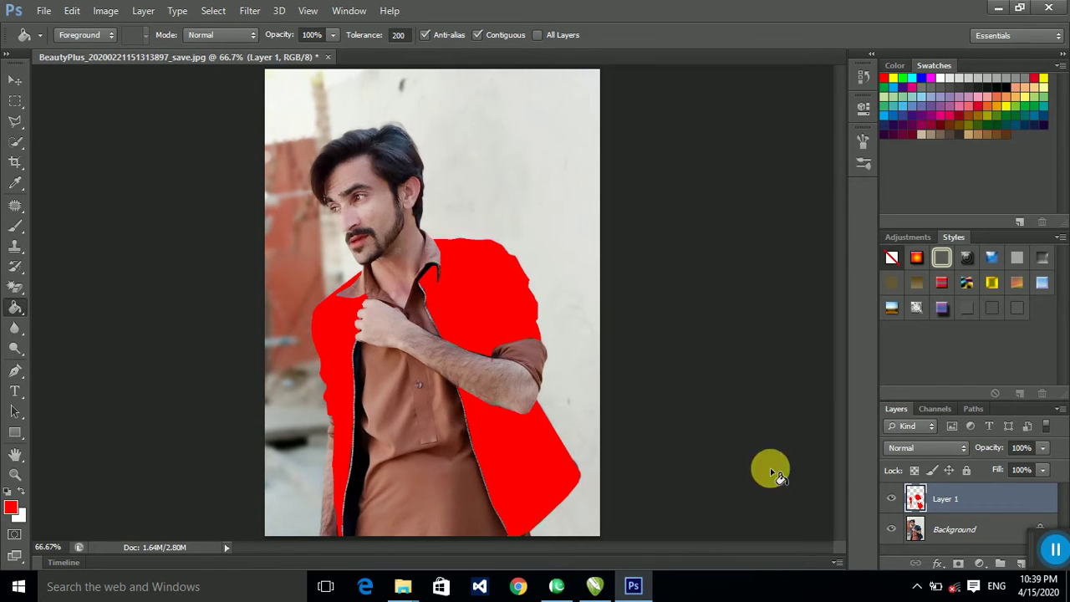
Set Layer 1 to Multiply blending with 71% fill and 99% opacity.
click(920, 447)
click(916, 94)
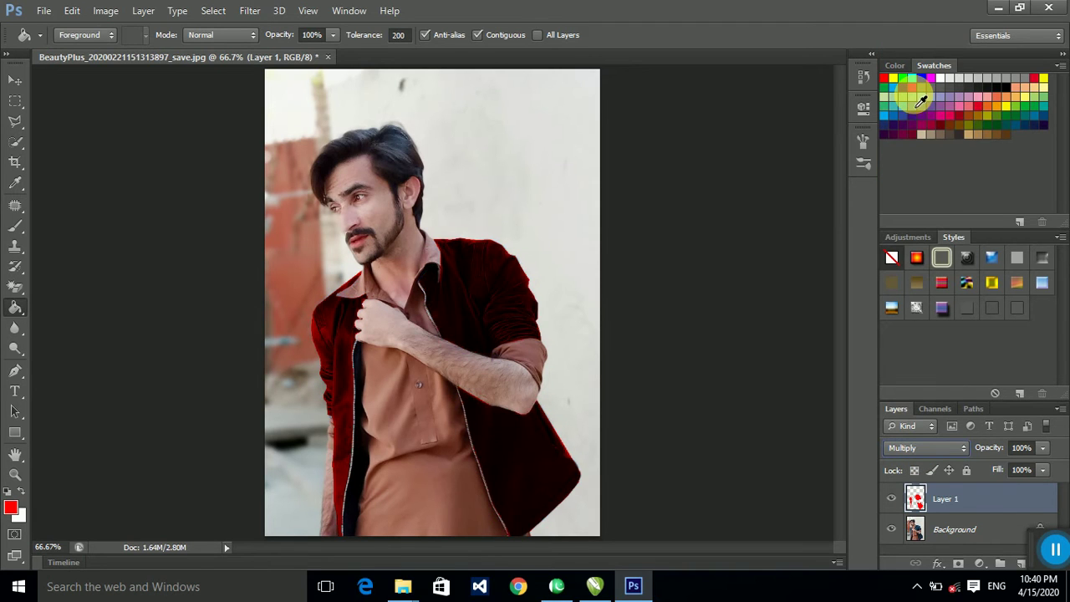
click(1043, 470)
drag(1031, 487, 997, 486)
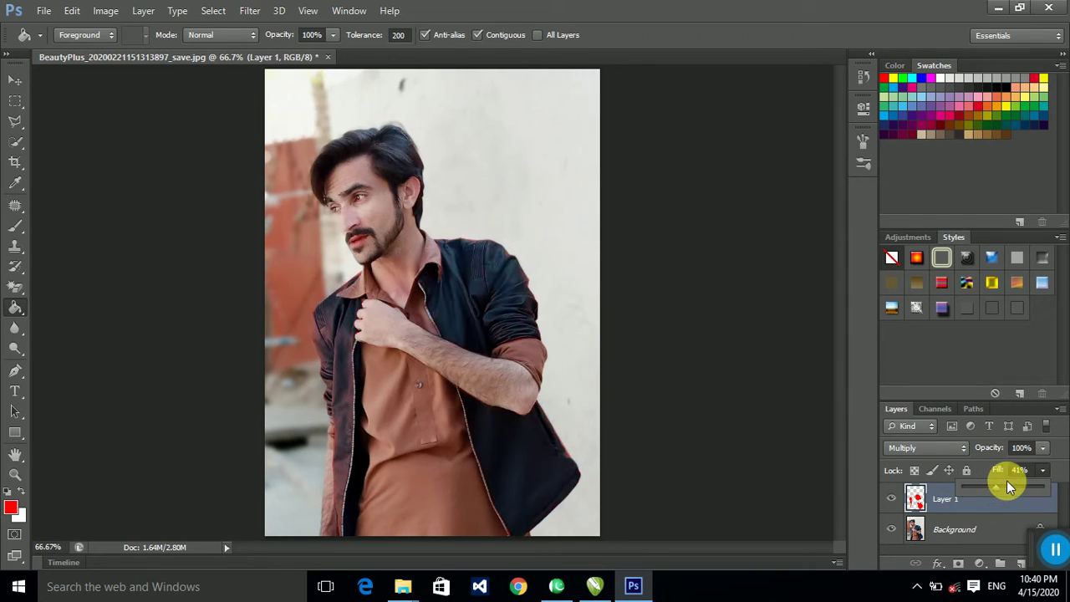
drag(1013, 492, 1021, 489)
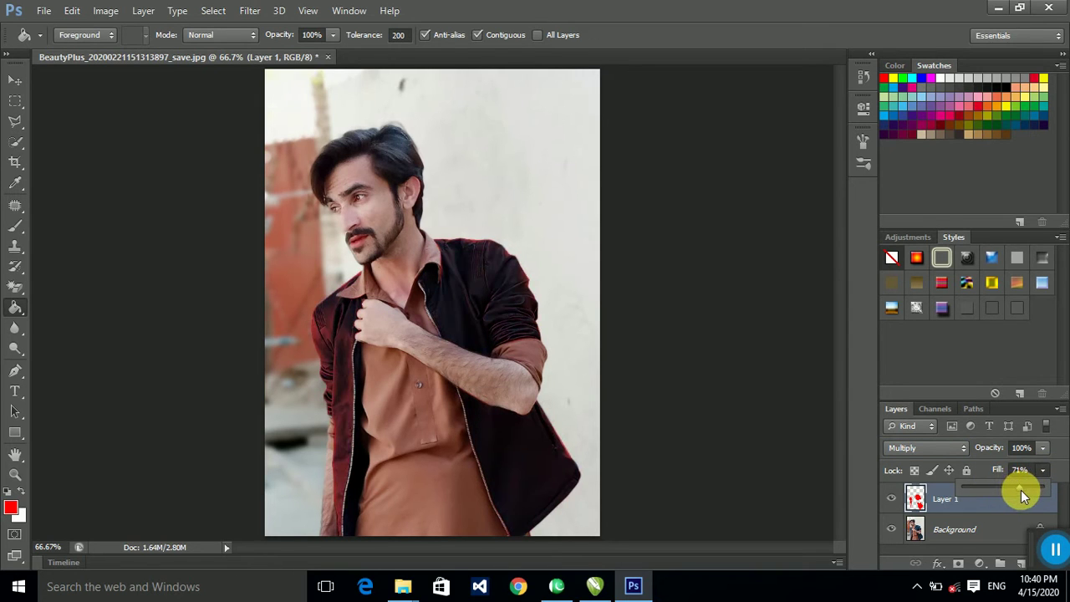
click(1042, 447)
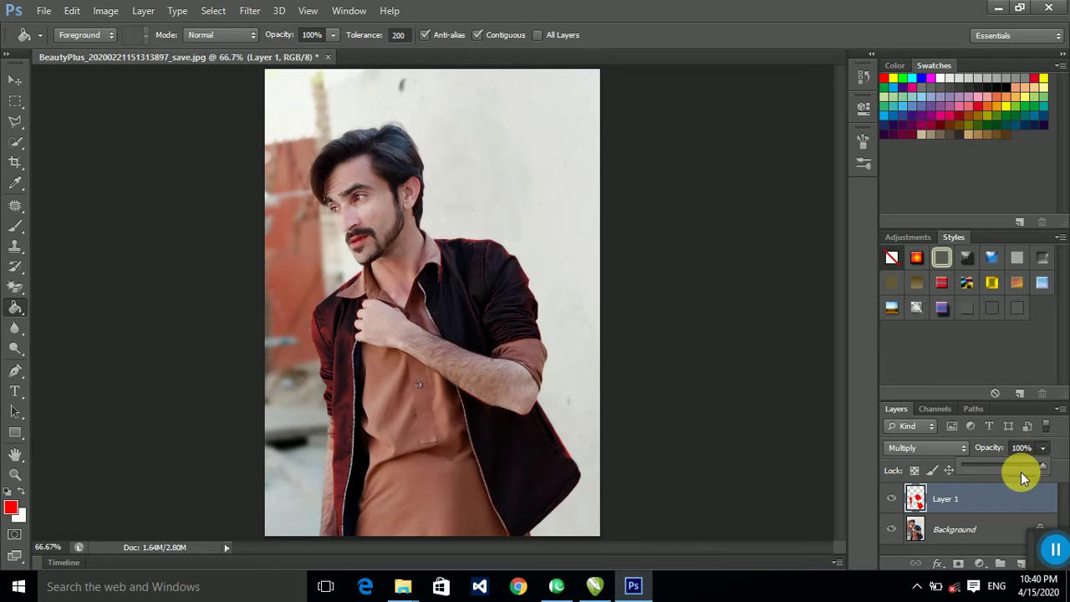
drag(1036, 470, 1023, 466)
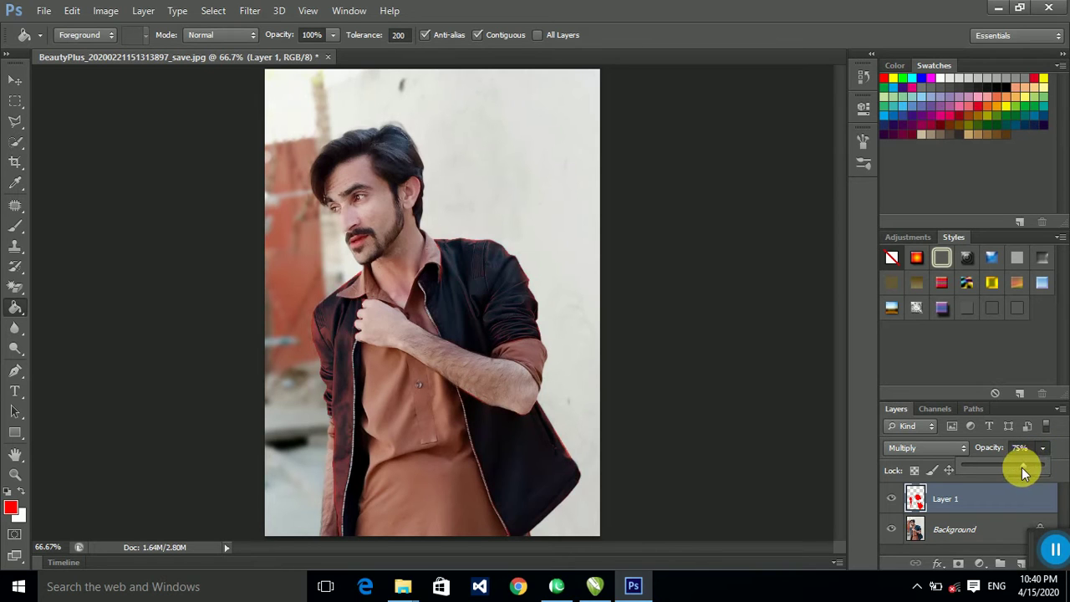
Try Hard Light, then settle Layer 1 on Soft Light blending with 95% fill.
click(928, 447)
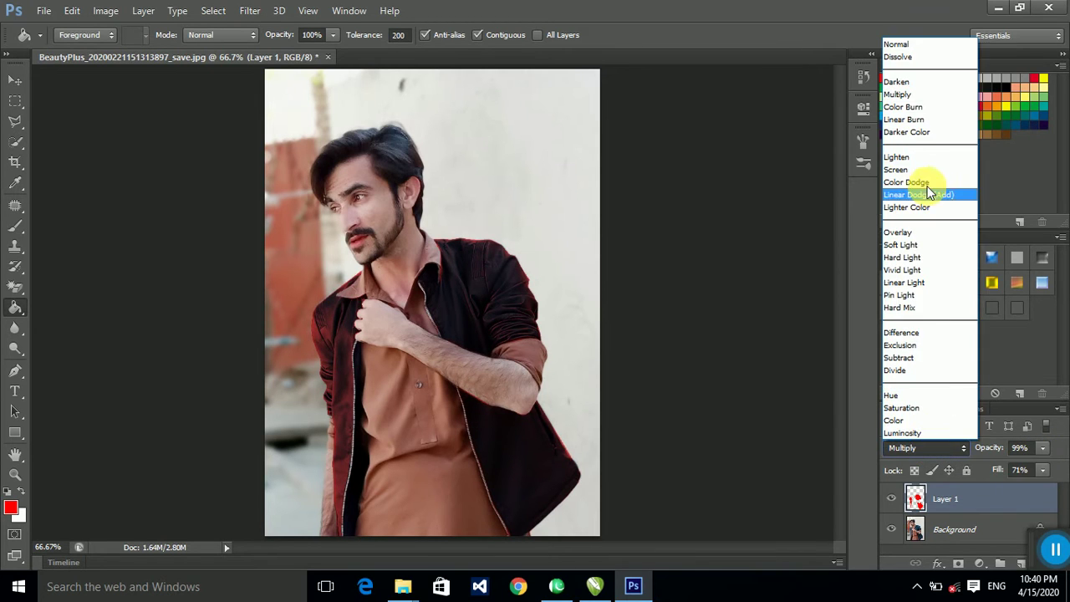
click(903, 256)
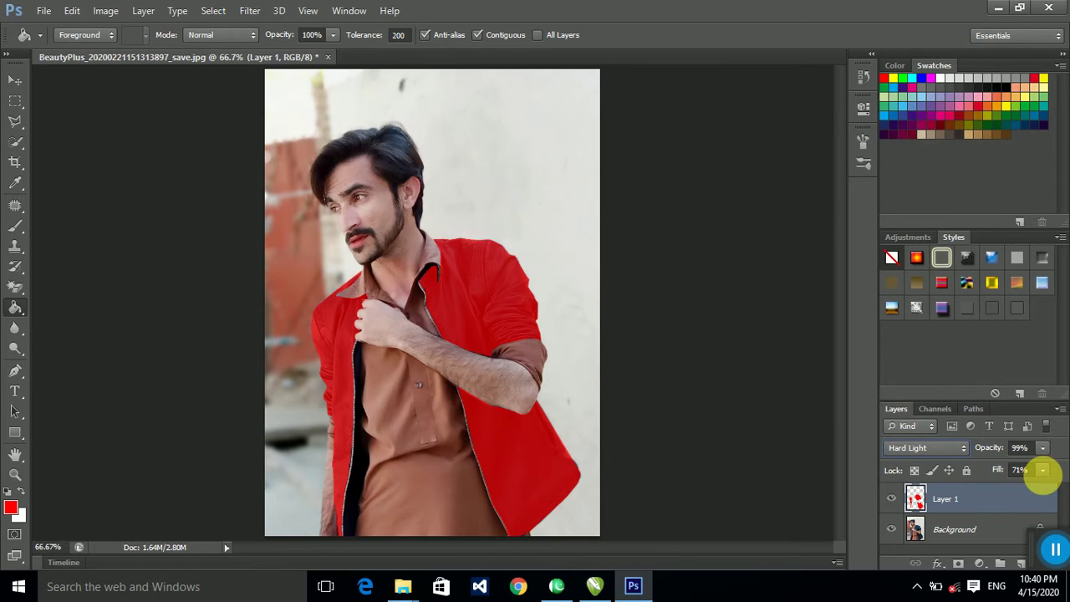
click(1042, 447)
click(932, 452)
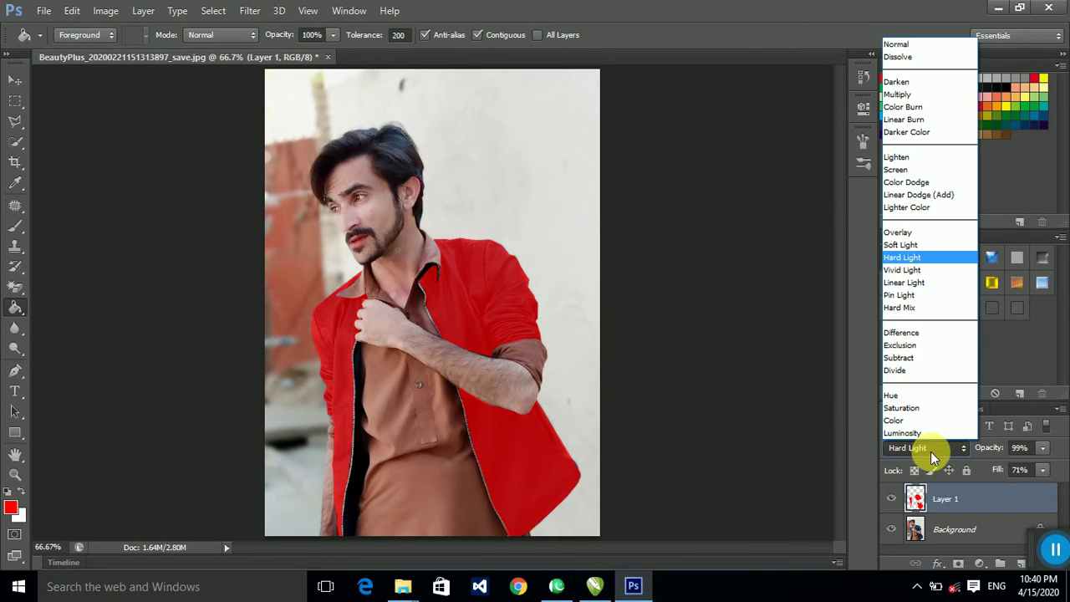
click(918, 244)
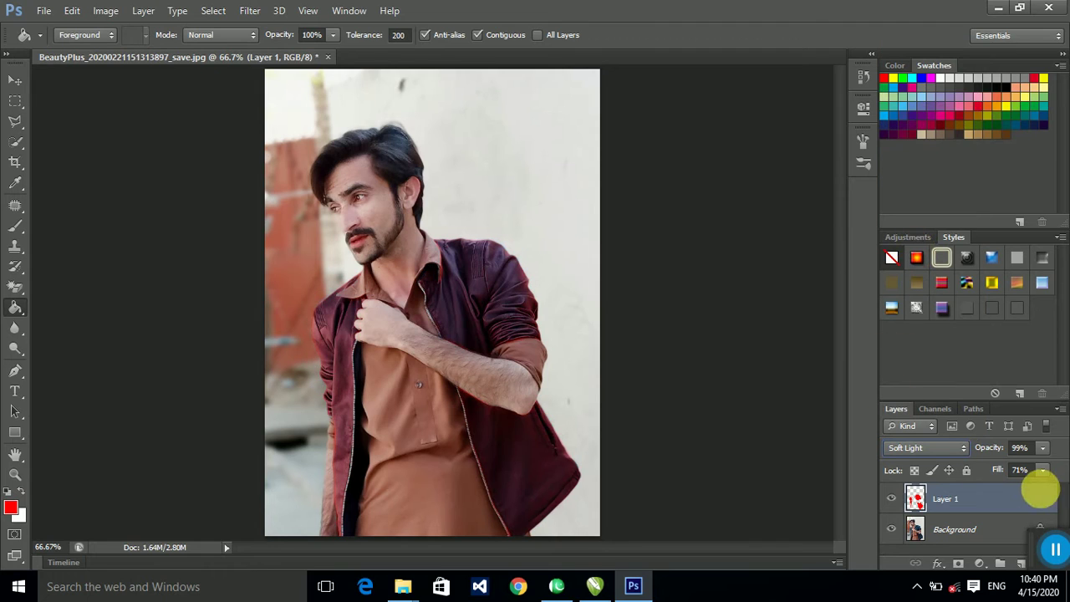
click(1042, 447)
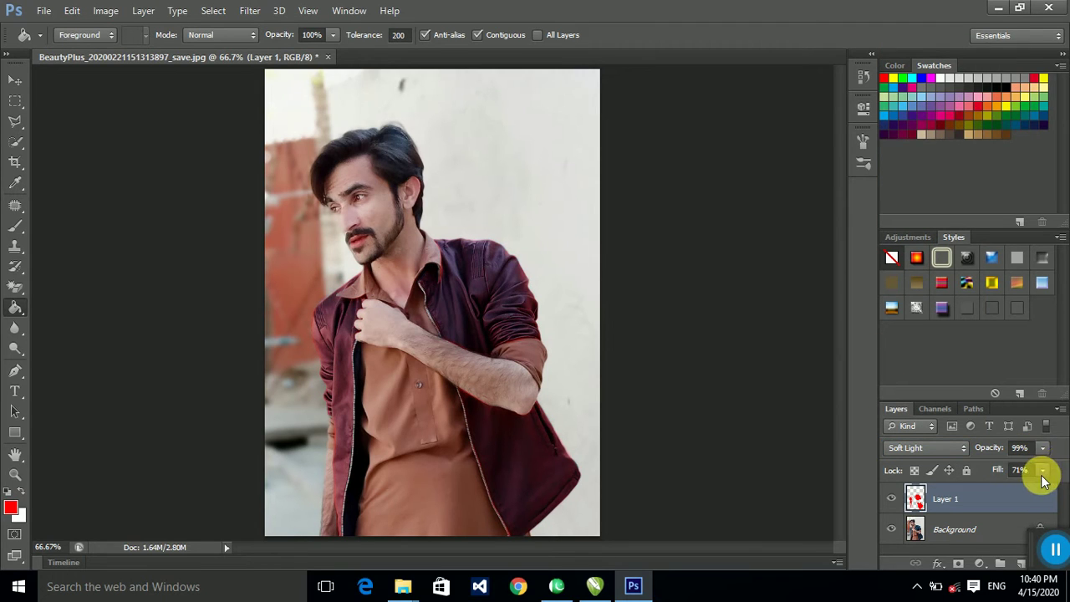
click(1042, 470)
drag(1044, 487, 1059, 493)
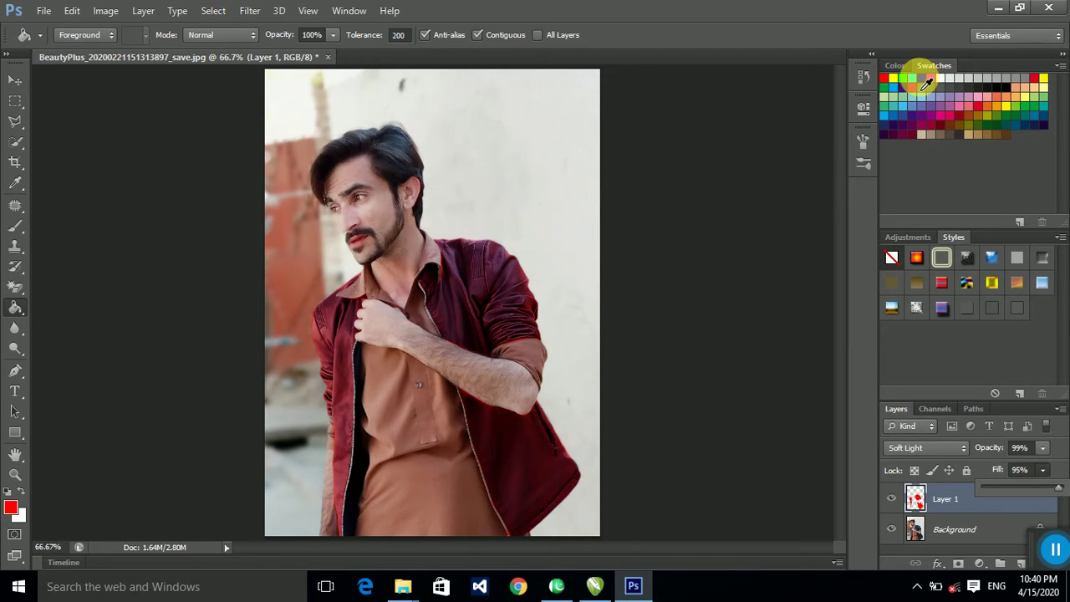
Refill the jacket's right shoulder, lower-right and left panels with blue from Swatches.
click(920, 78)
click(485, 288)
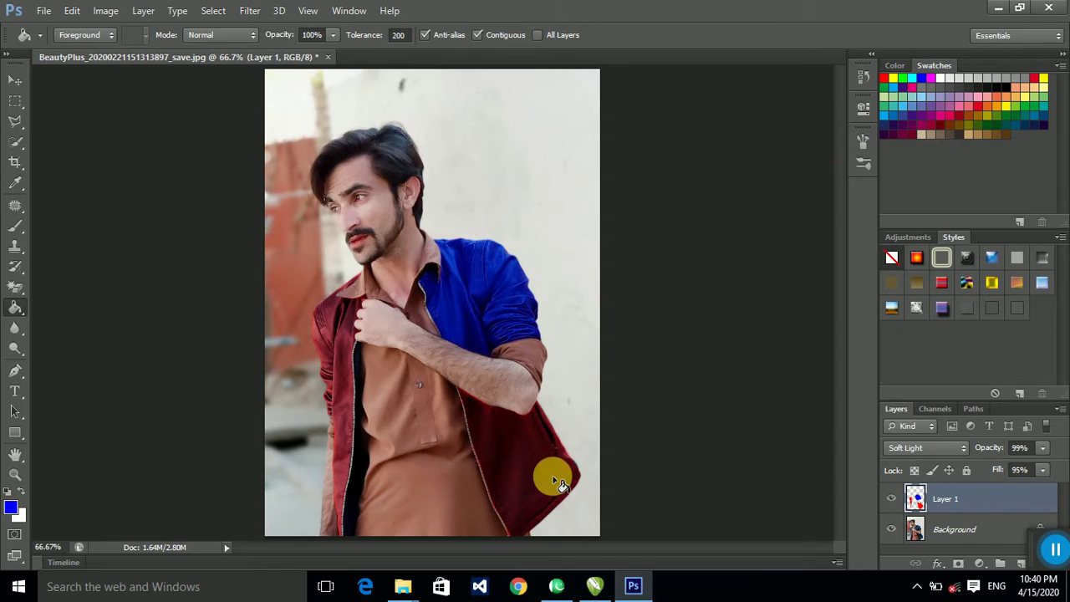
click(535, 476)
click(361, 422)
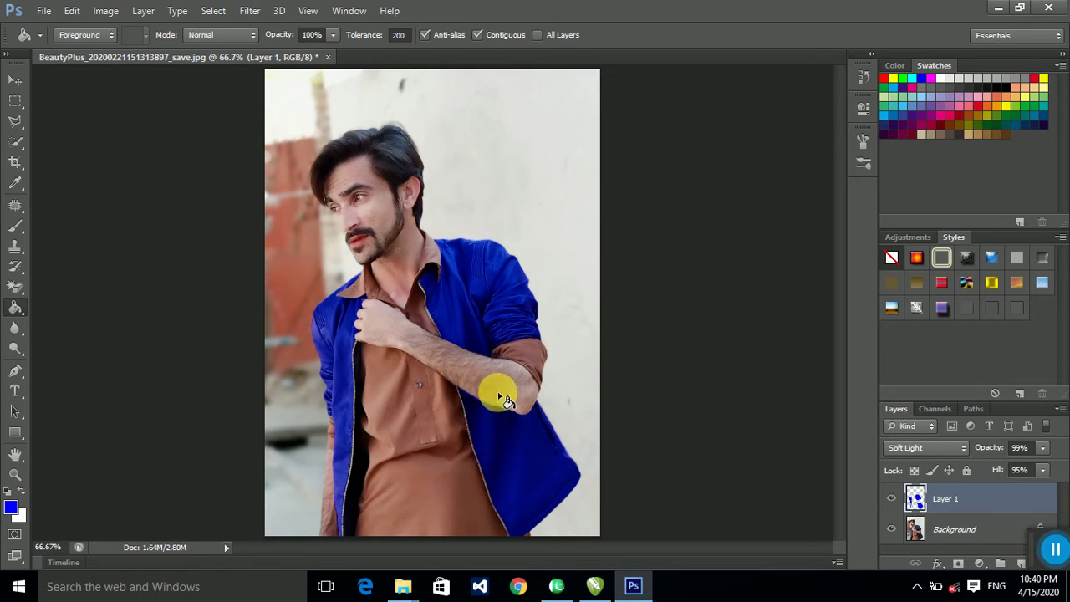
click(1053, 548)
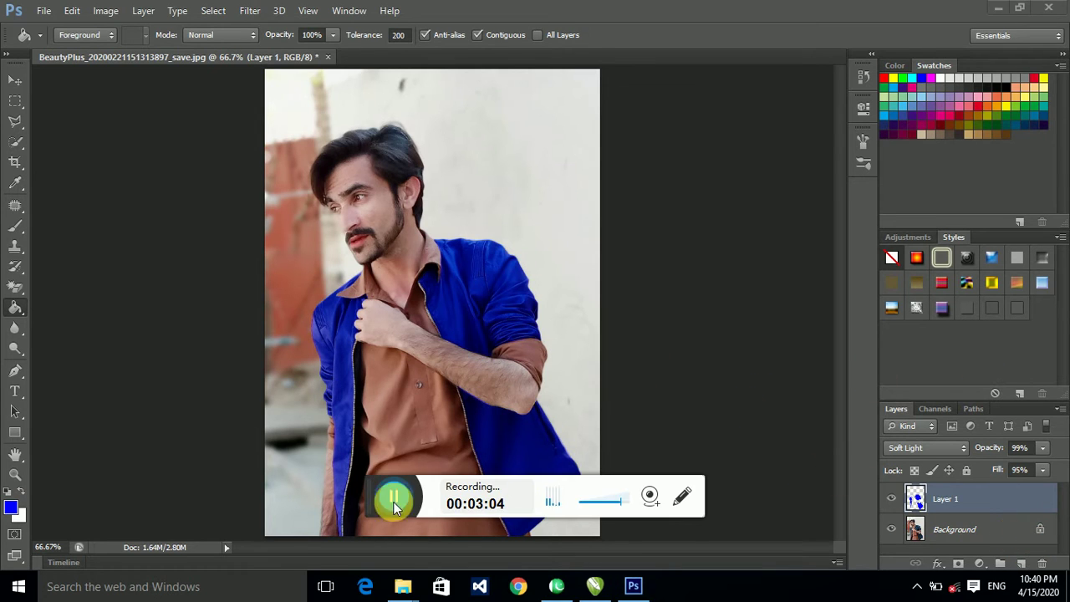
drag(359, 502, 896, 349)
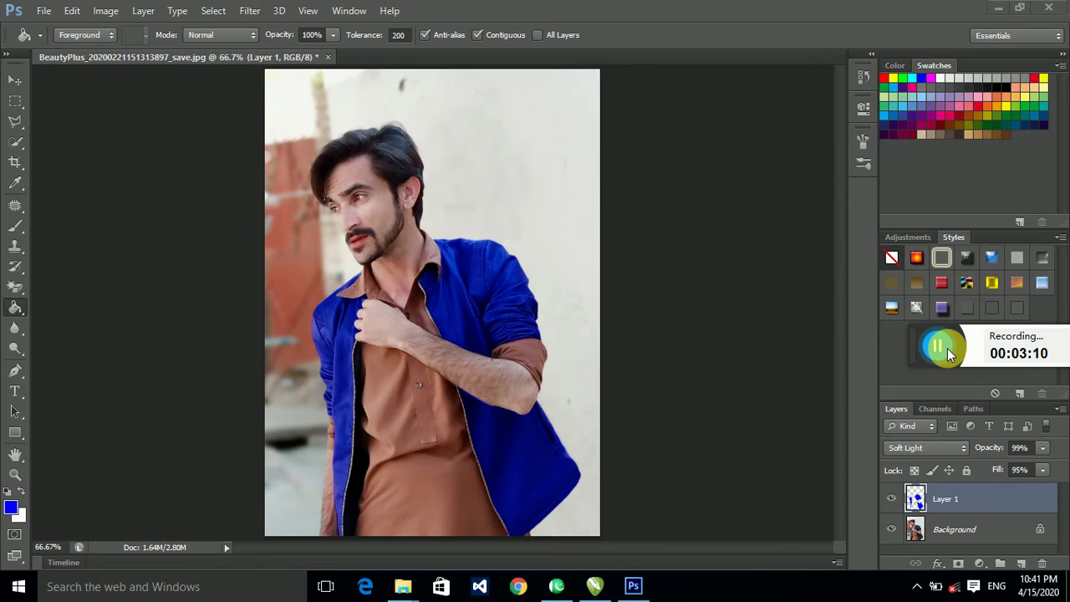
mouse_move(370, 507)
mouse_down()
mouse_move(970, 378)
mouse_move(970, 349)
mouse_up()
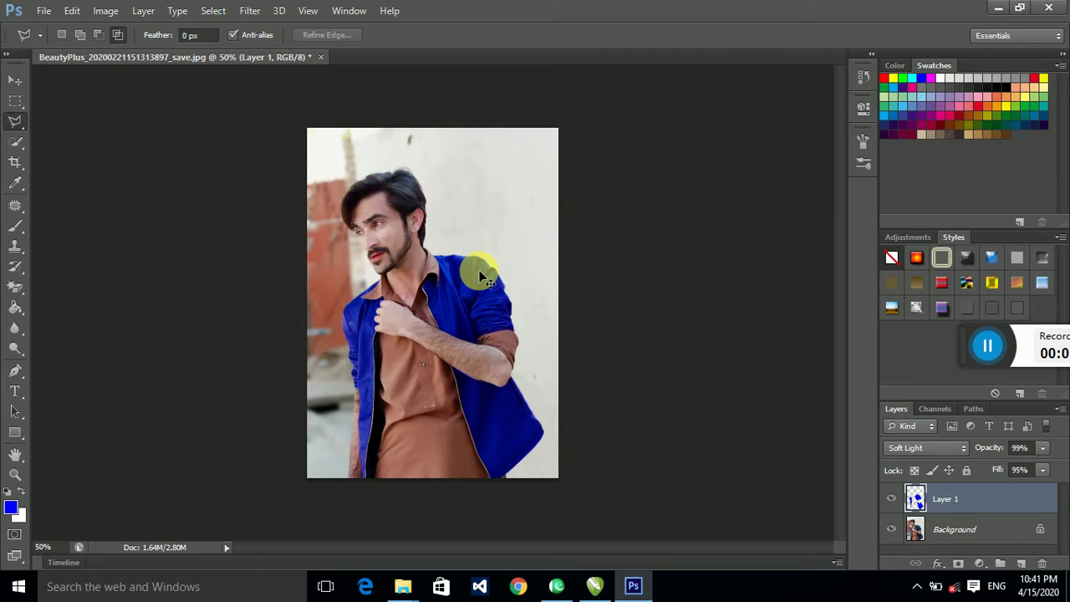
Zoom in on the blue jacket and undo an accidental move of the overlay layer.
scroll(481, 275, up, 1)
scroll(481, 276, up, 1)
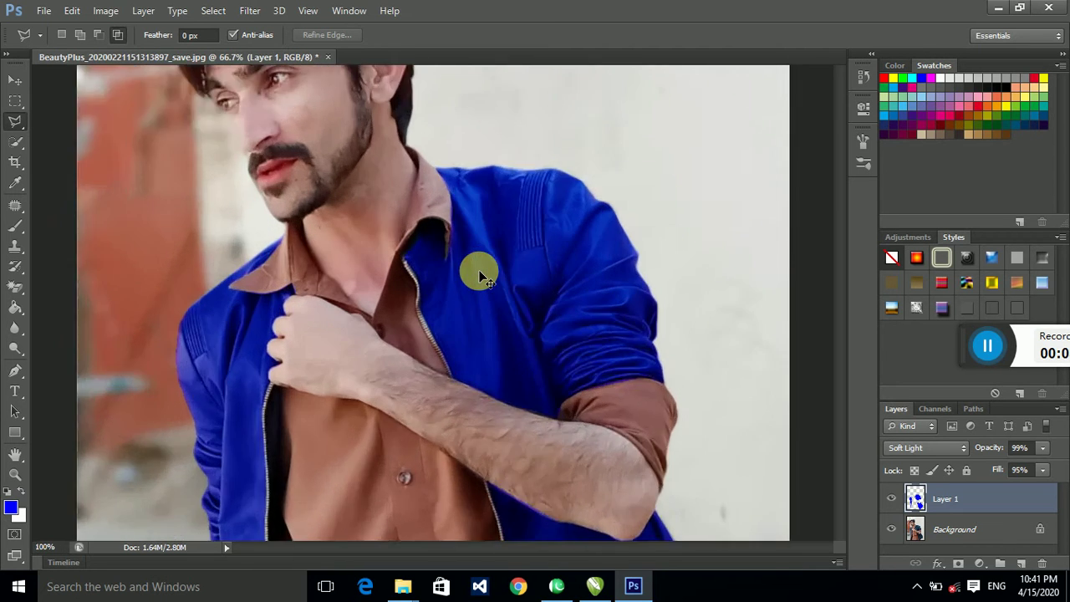
scroll(481, 276, up, 2)
scroll(481, 276, up, 1)
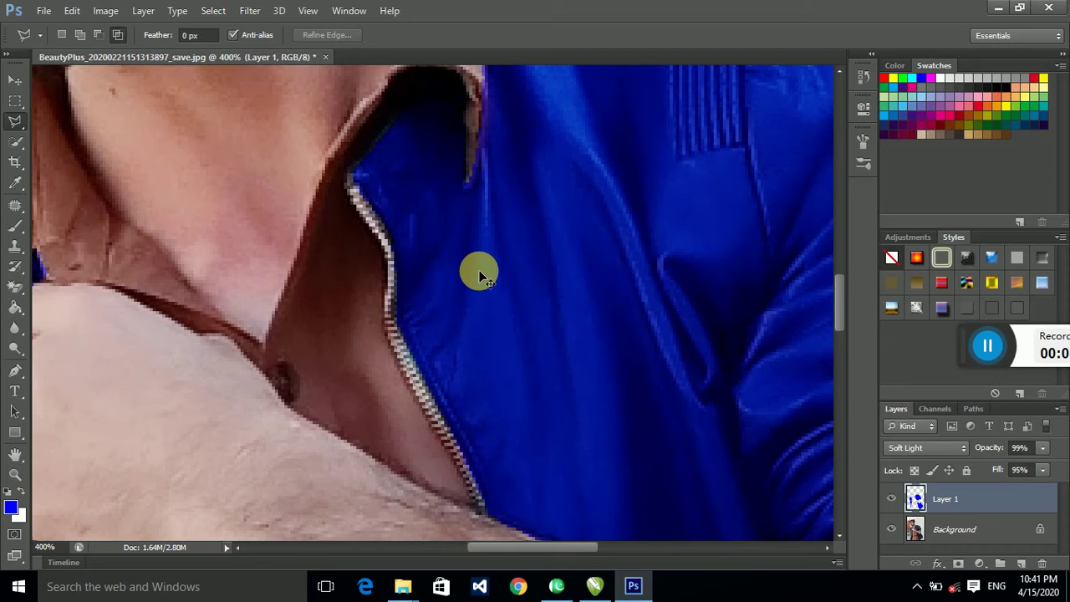
scroll(480, 276, down, 2)
scroll(481, 276, down, 1)
scroll(481, 276, down, 1)
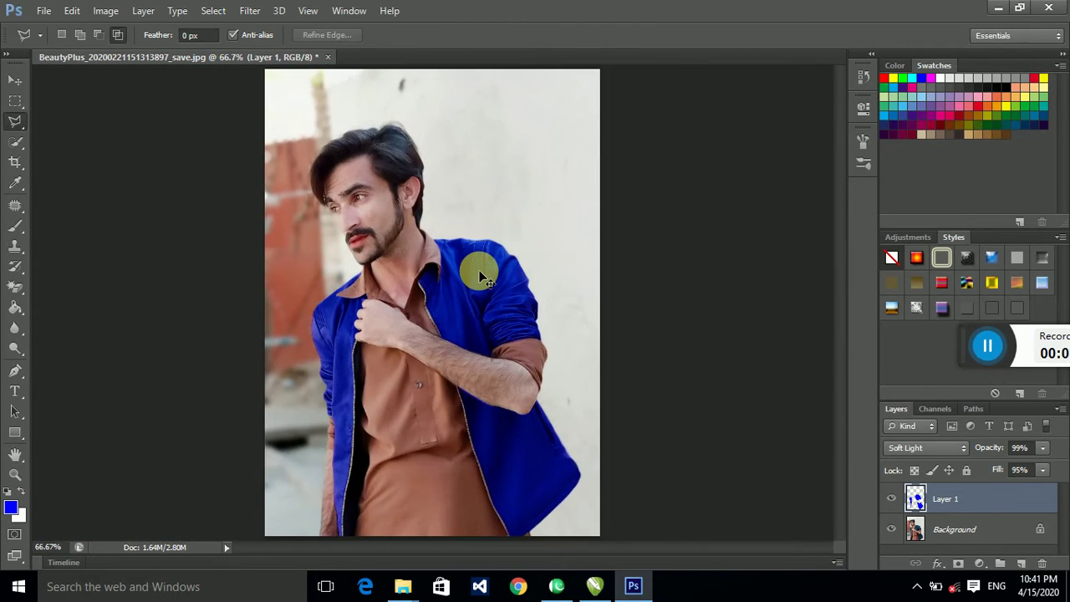
scroll(480, 276, up, 1)
scroll(481, 276, down, 2)
scroll(481, 276, up, 1)
scroll(480, 276, up, 1)
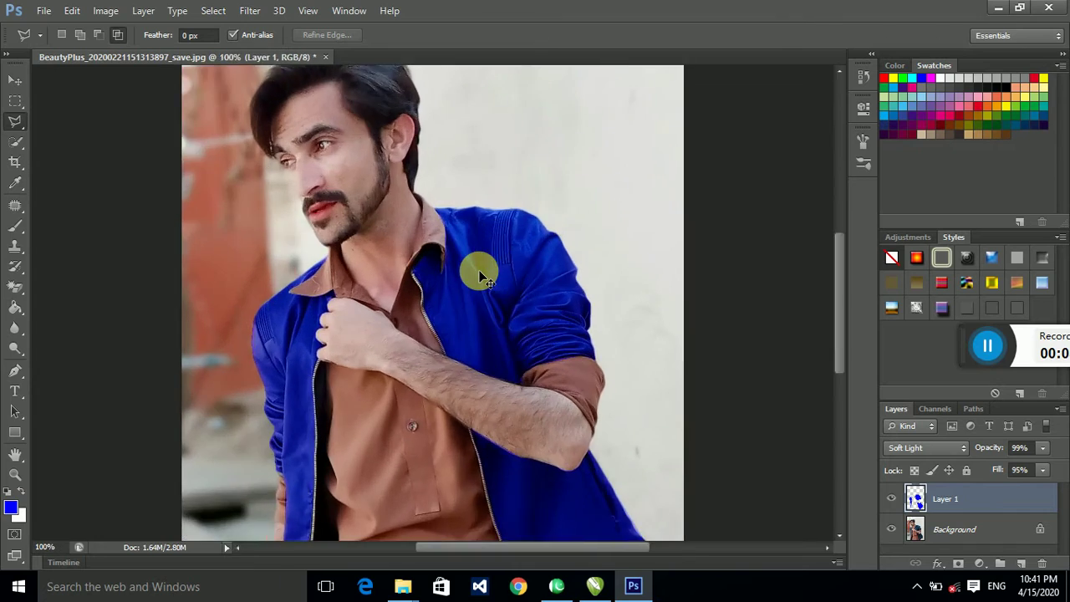
scroll(480, 276, down, 2)
scroll(481, 276, up, 1)
scroll(481, 276, up, 1)
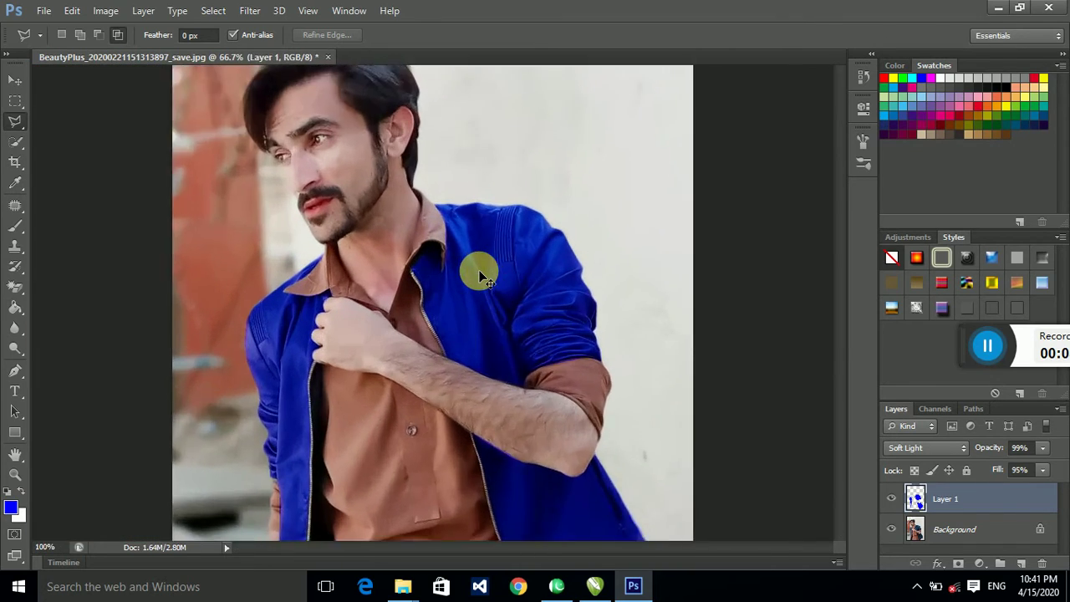
scroll(481, 276, up, 2)
scroll(481, 276, up, 1)
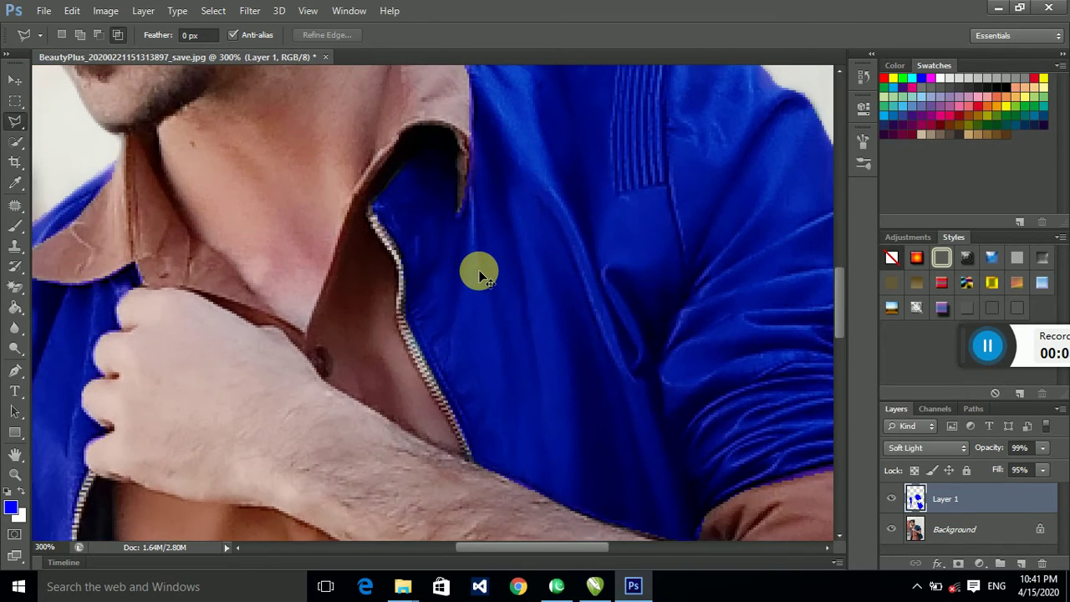
scroll(481, 275, up, 1)
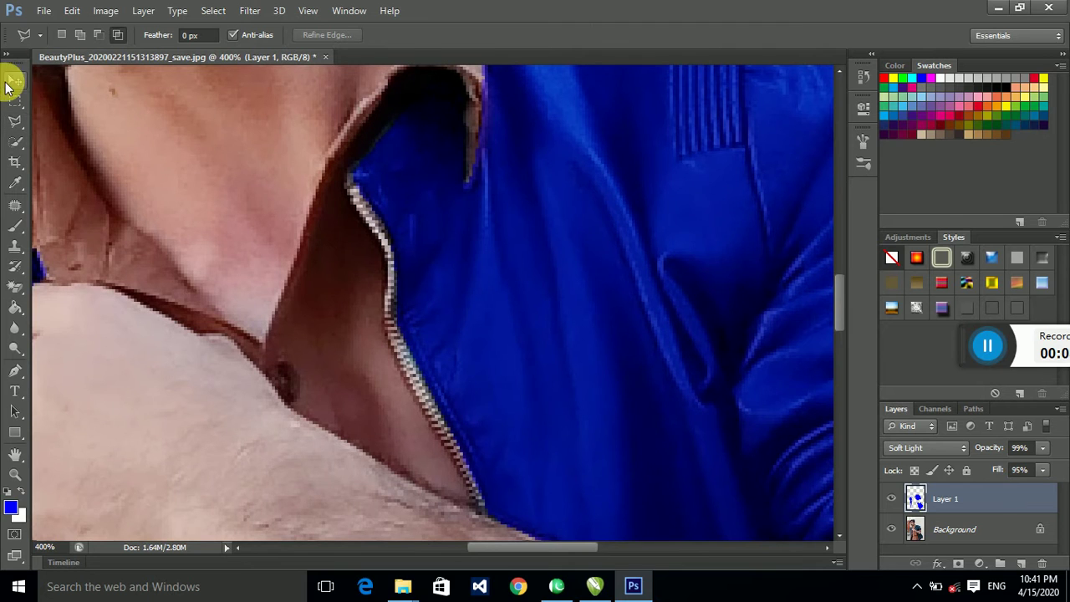
click(14, 80)
drag(596, 191, 450, 245)
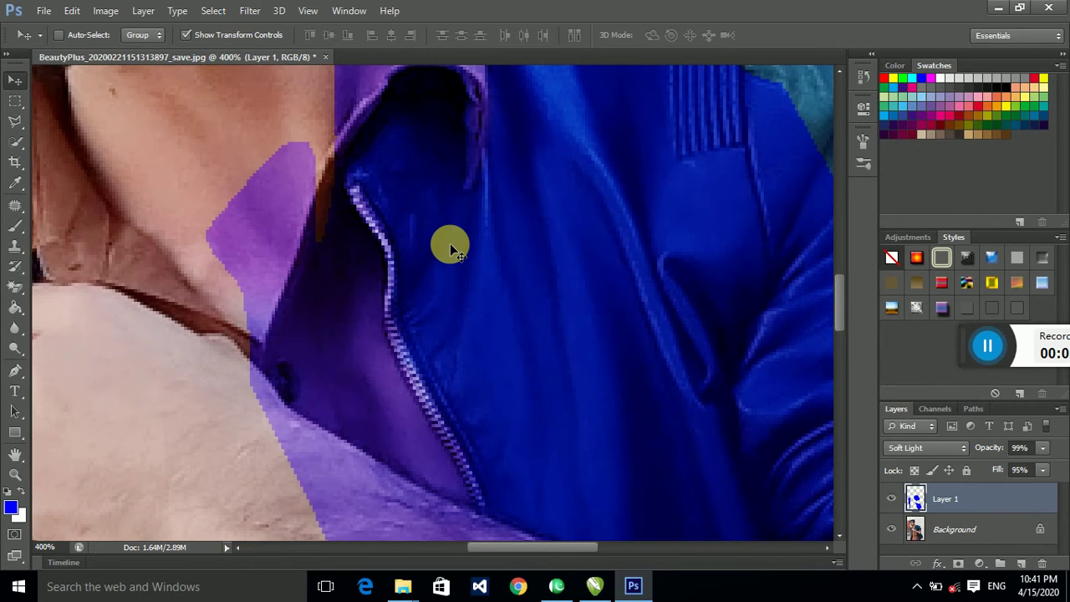
key(ctrl+z)
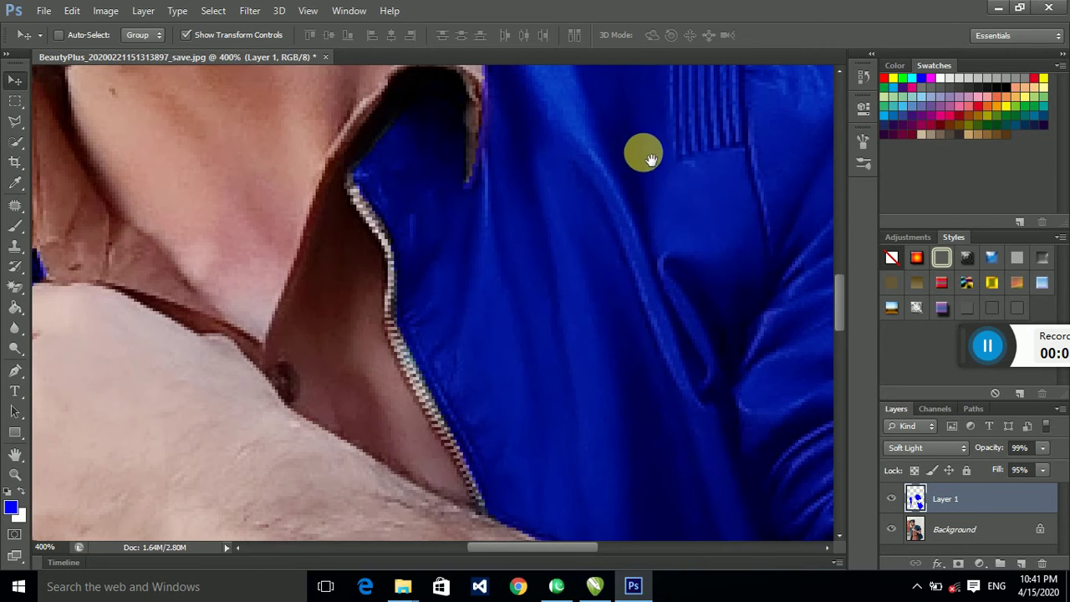
Inspect the shoulder, sleeve cuff, shirt button and collar close up, then zoom back out.
mouse_move(661, 147)
mouse_down()
mouse_move(265, 313)
mouse_move(602, 192)
mouse_move(526, 411)
mouse_move(361, 158)
mouse_up()
scroll(511, 286, up, 5)
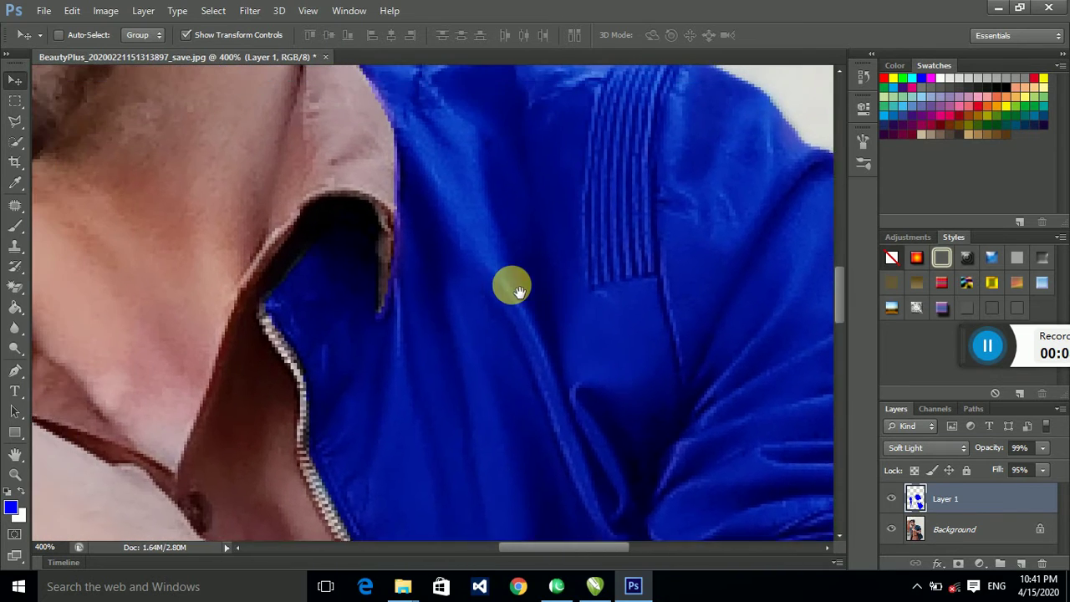
scroll(511, 287, left, 8)
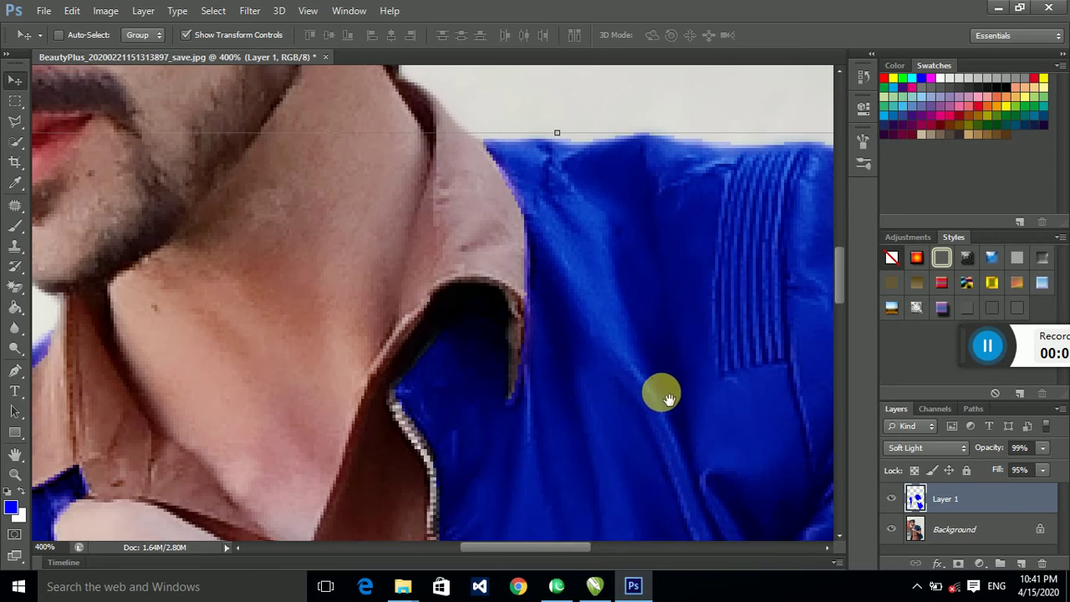
mouse_move(661, 389)
mouse_down()
mouse_move(551, 403)
mouse_move(454, 258)
mouse_move(437, 184)
mouse_up()
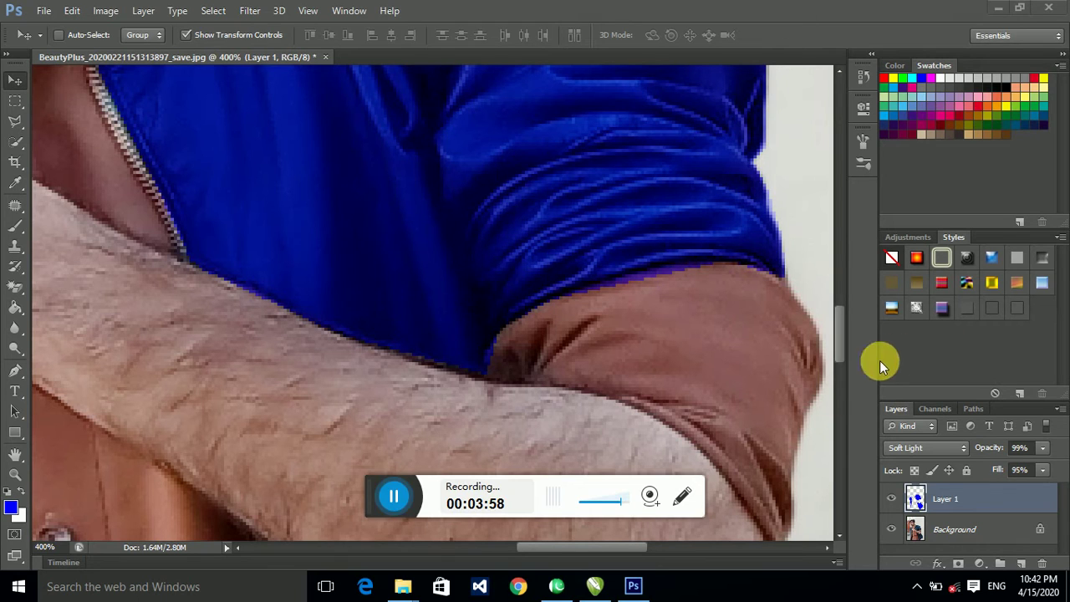
drag(374, 504, 931, 361)
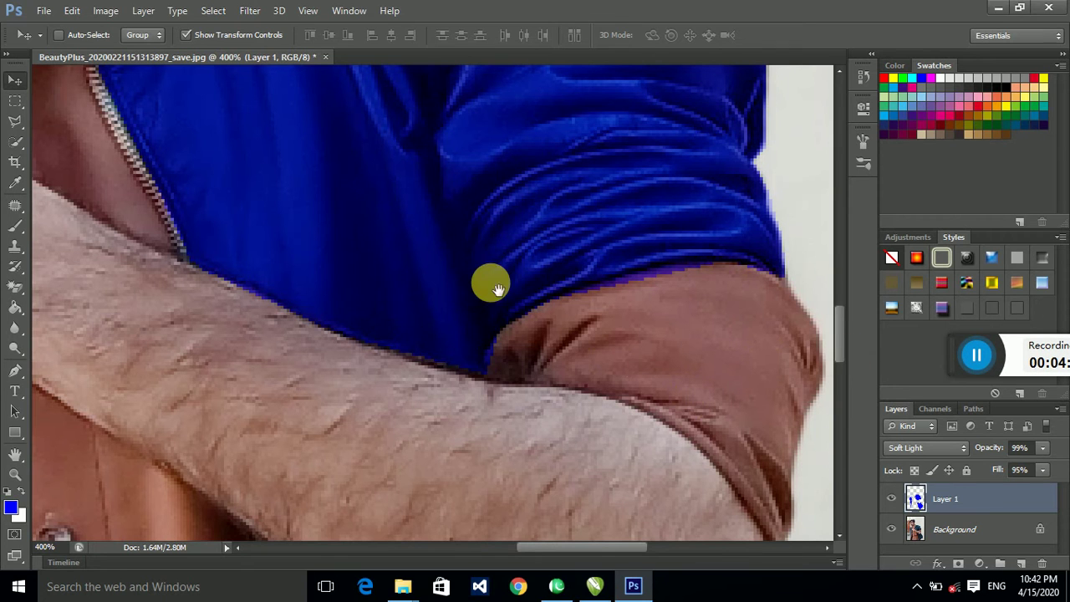
drag(353, 335, 468, 239)
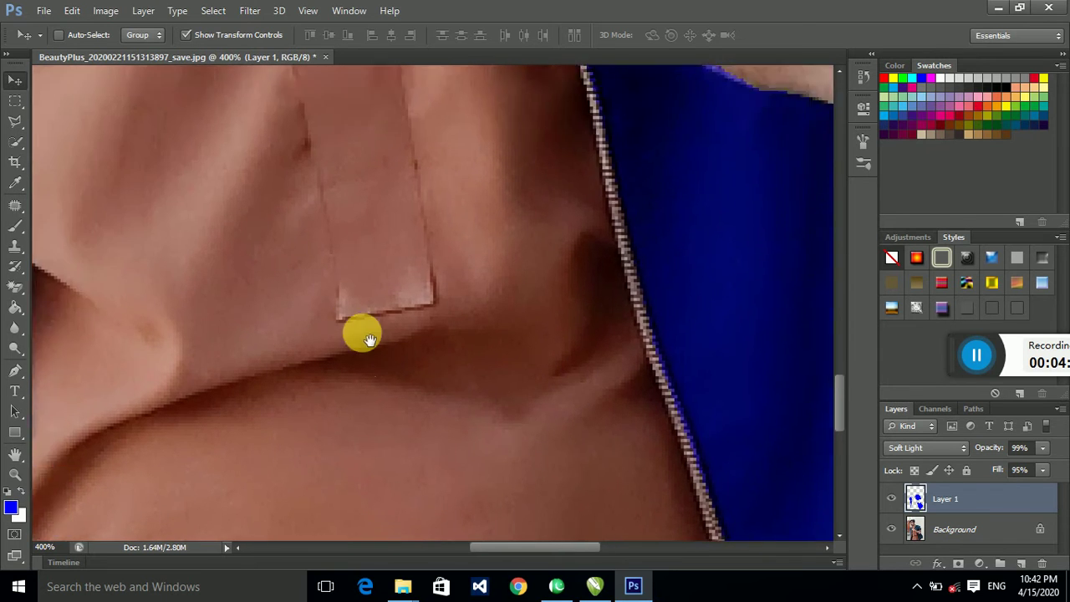
drag(358, 334, 366, 299)
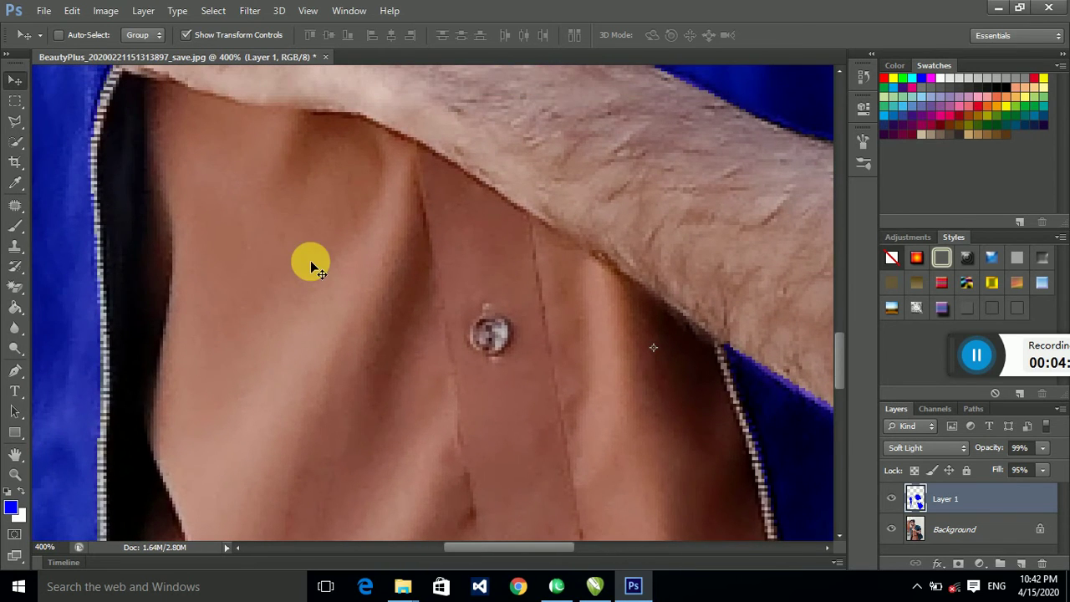
mouse_move(181, 215)
mouse_down()
mouse_move(554, 287)
mouse_move(402, 334)
mouse_move(490, 210)
mouse_move(661, 346)
mouse_move(420, 223)
mouse_move(555, 339)
mouse_move(262, 239)
mouse_move(406, 359)
mouse_move(535, 363)
mouse_move(426, 369)
mouse_move(442, 303)
mouse_up()
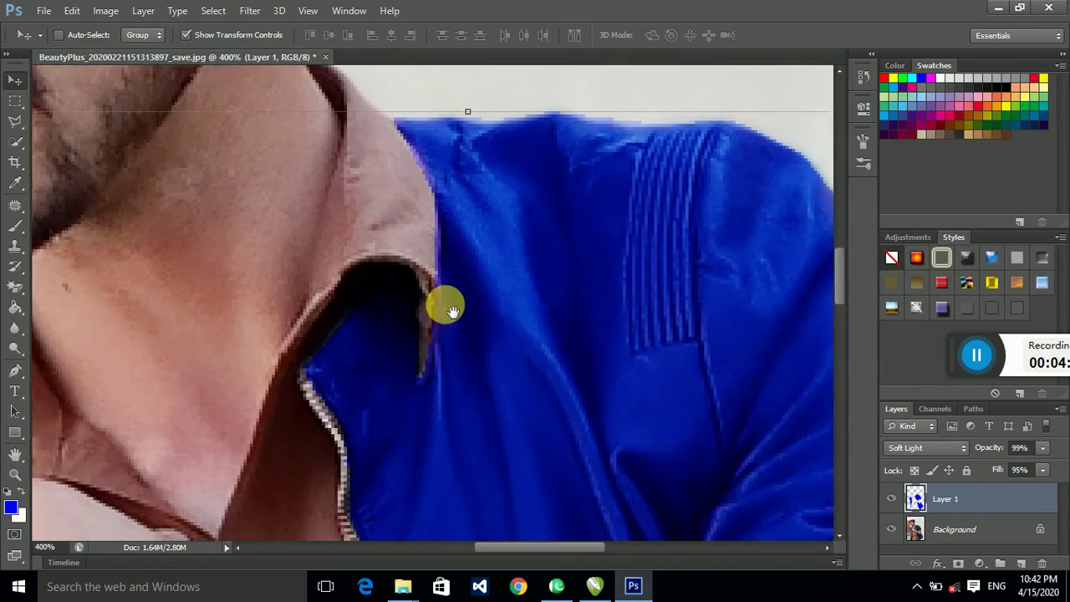
key(ctrl+minus)
key(ctrl+minus)
key(ctrl+minus)
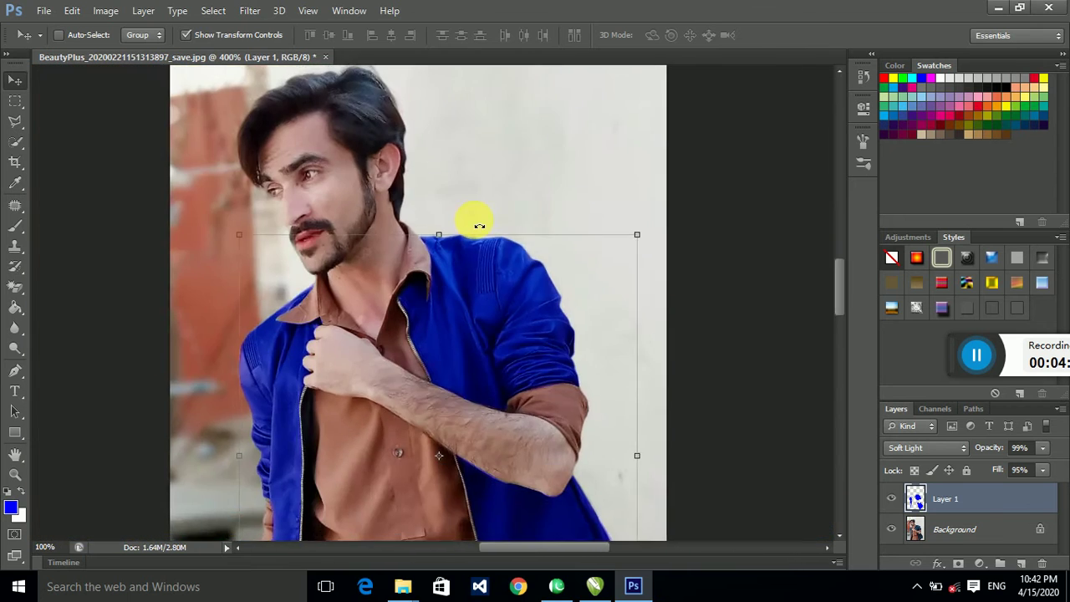
key(ctrl+minus)
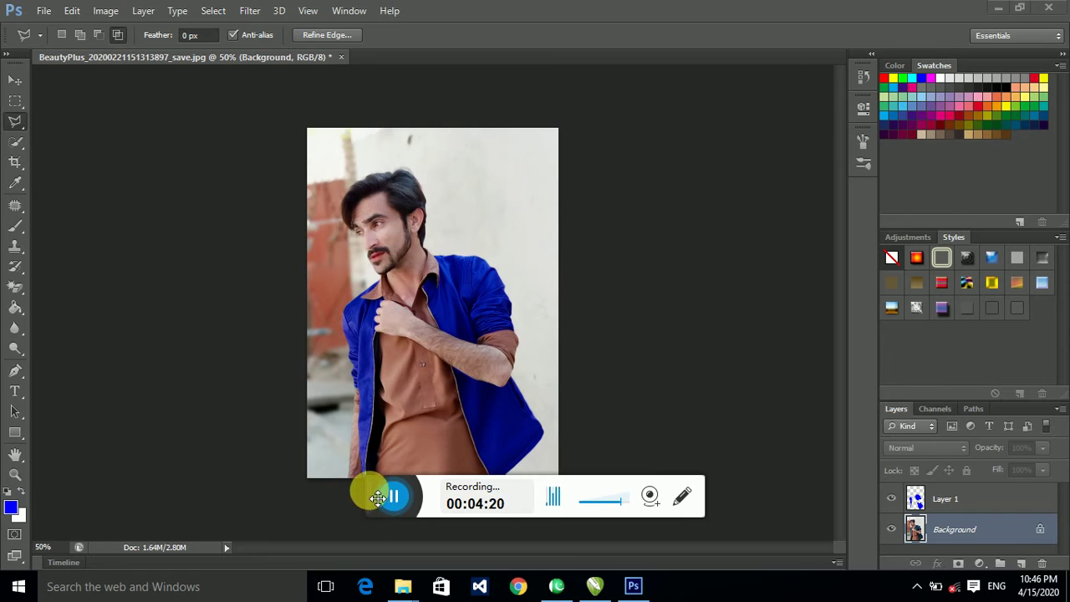
Restore the shirt-and-body selection on Background and copy it onto new Layer 2.
drag(914, 451, 937, 362)
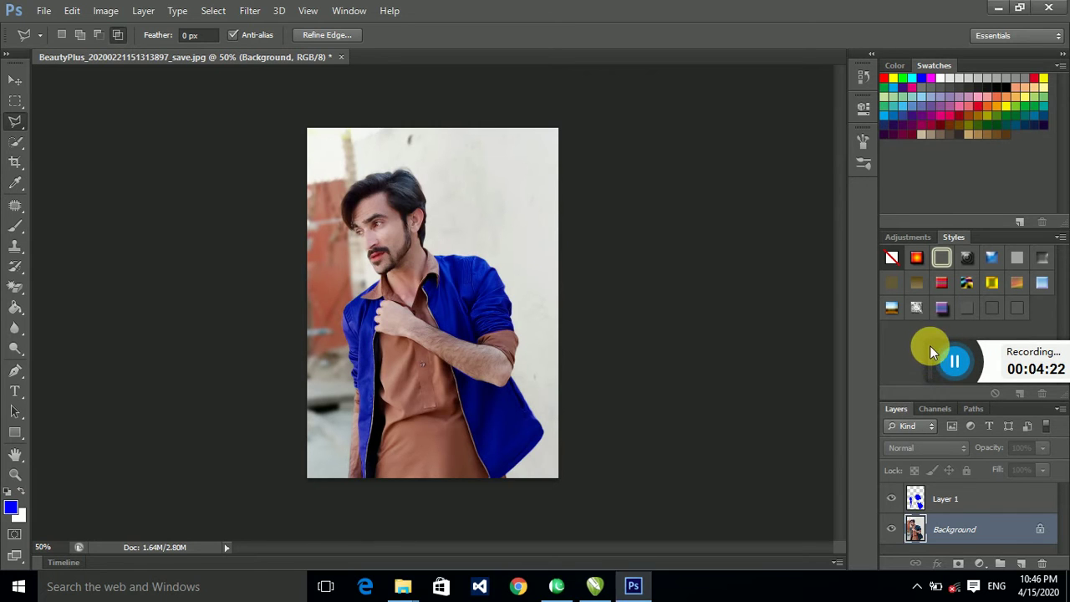
key(ctrl+z)
key(ctrl+d)
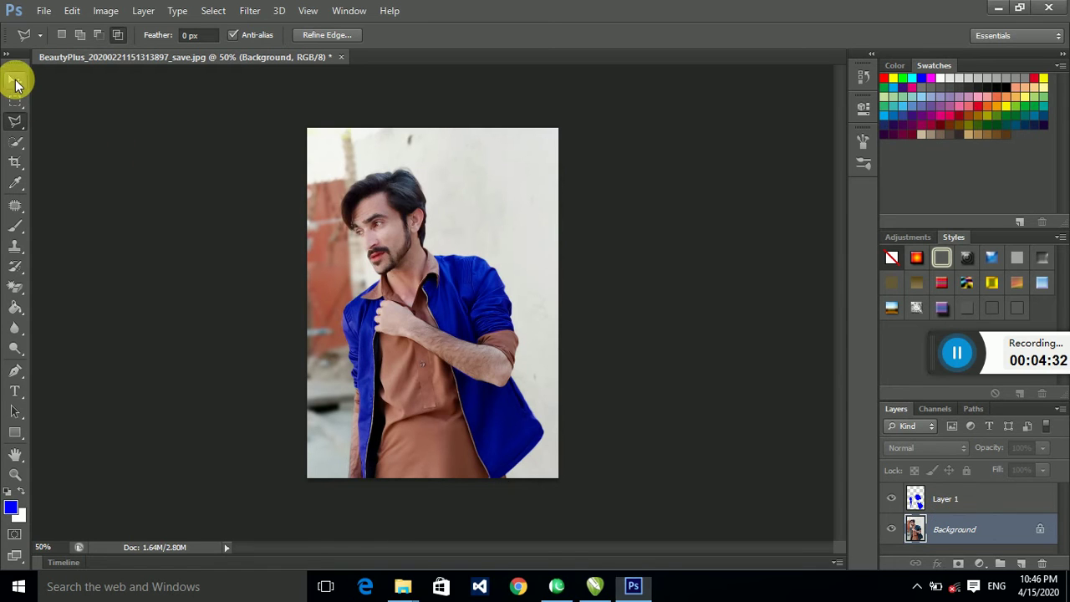
key(ctrl+z)
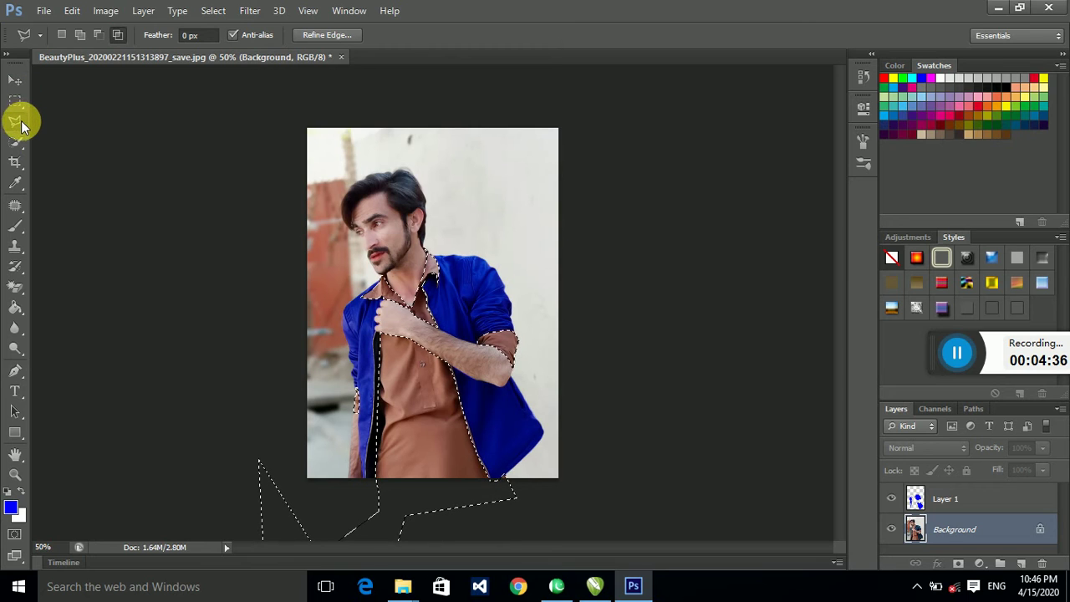
key(ctrl+j)
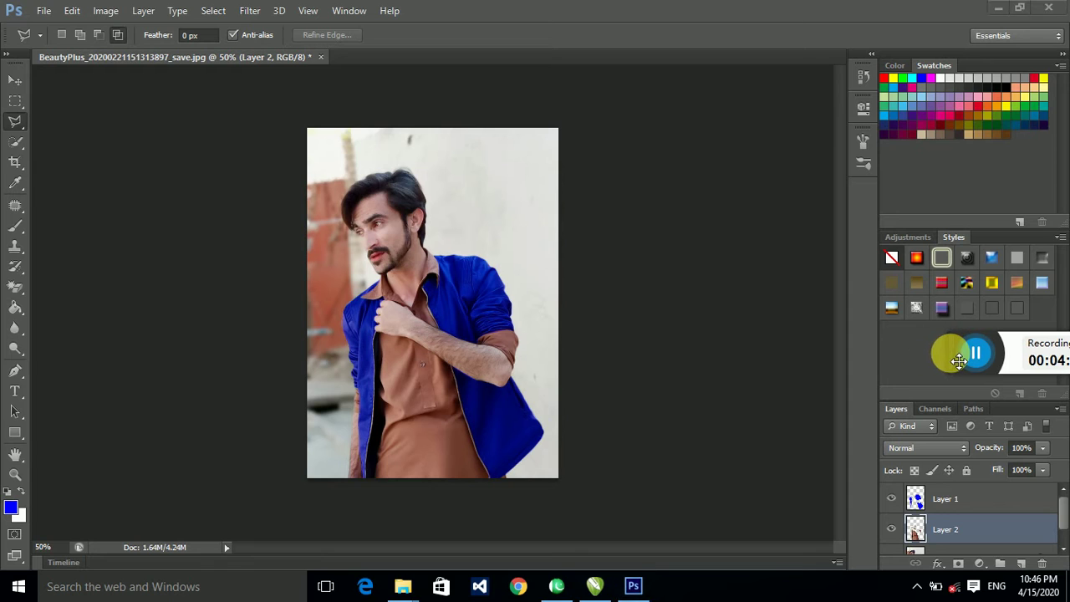
Fill the shirt front, right sleeve cuff and shirt patch on Layer 2 with red.
click(18, 80)
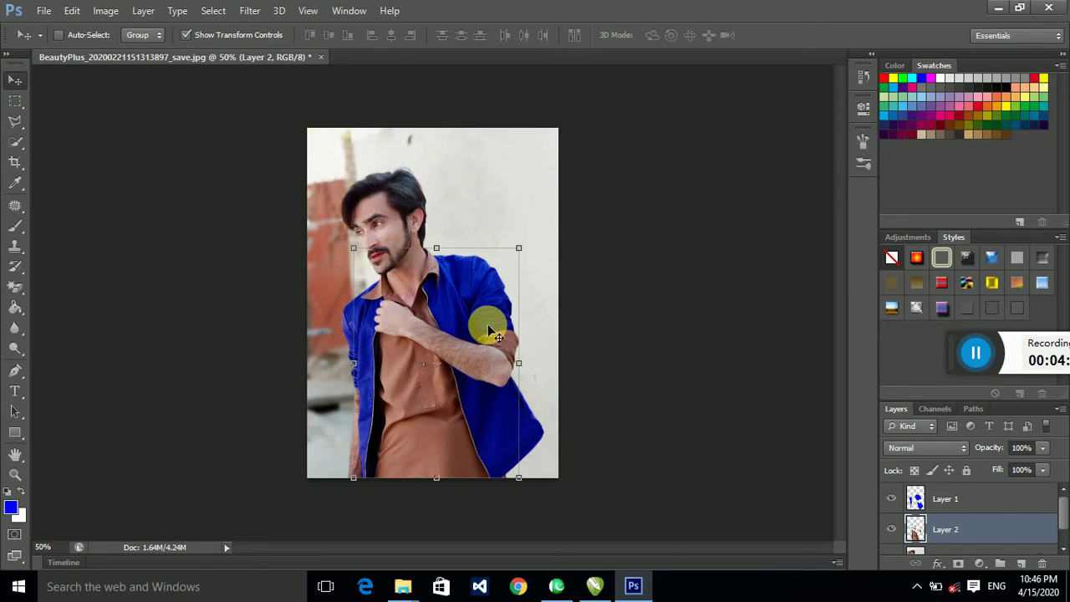
drag(488, 323, 435, 297)
key(ctrl+z)
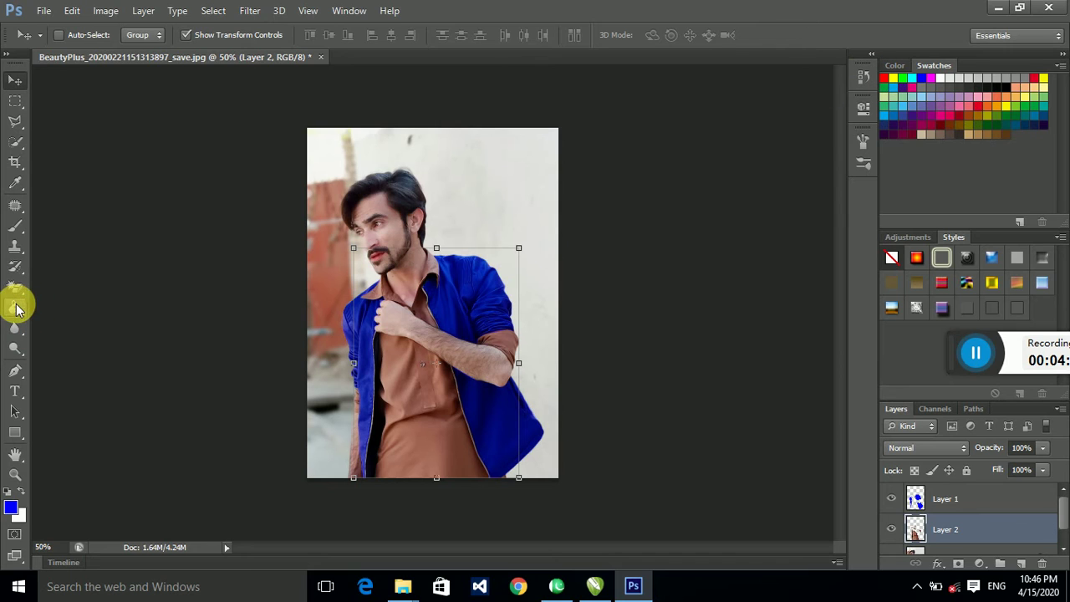
drag(15, 307, 54, 322)
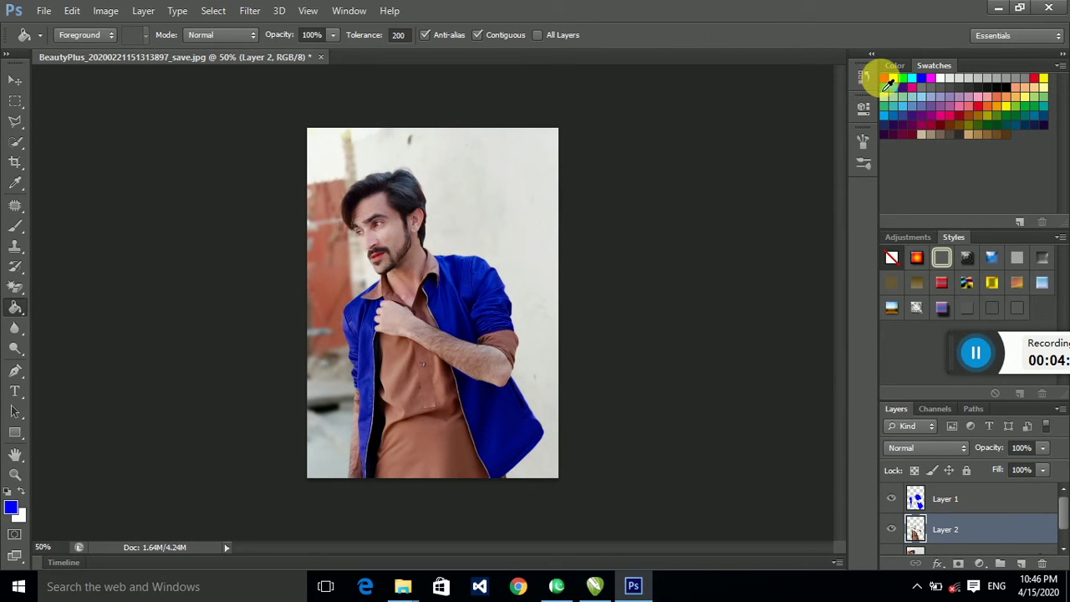
click(883, 78)
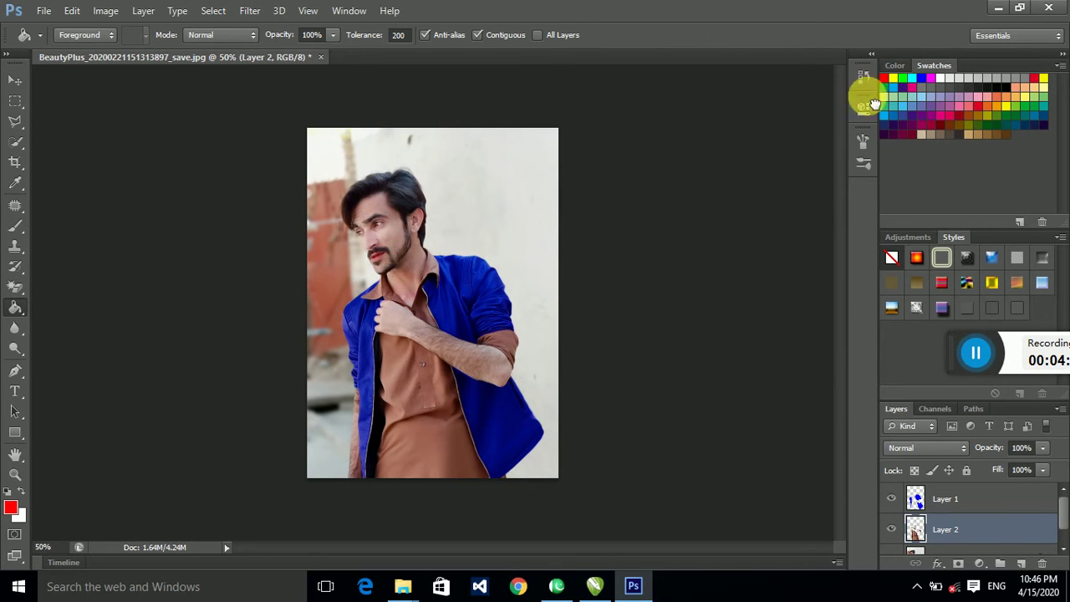
click(436, 406)
click(501, 343)
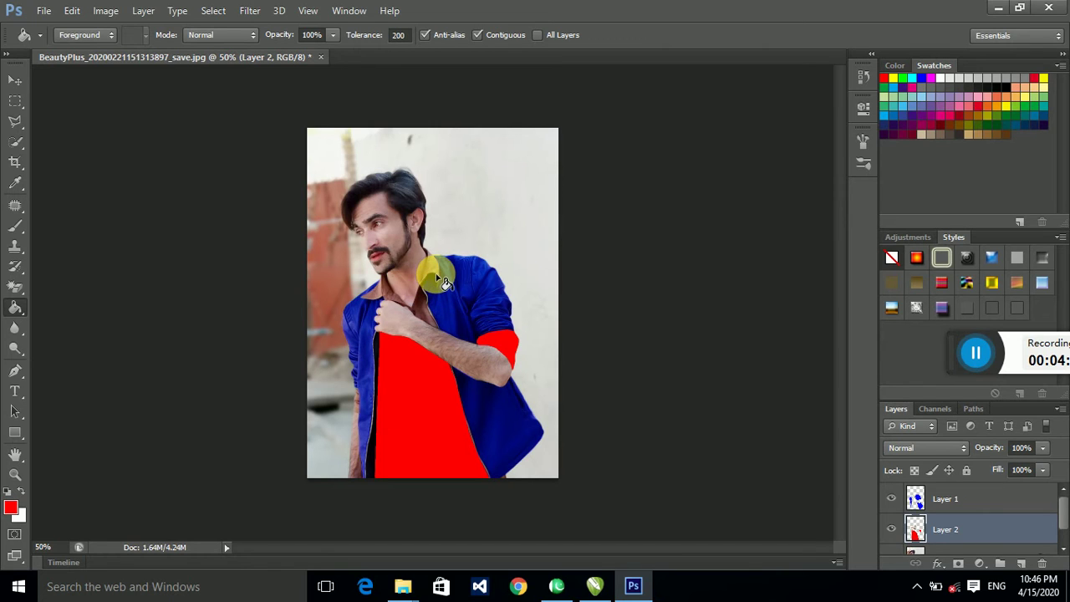
click(359, 404)
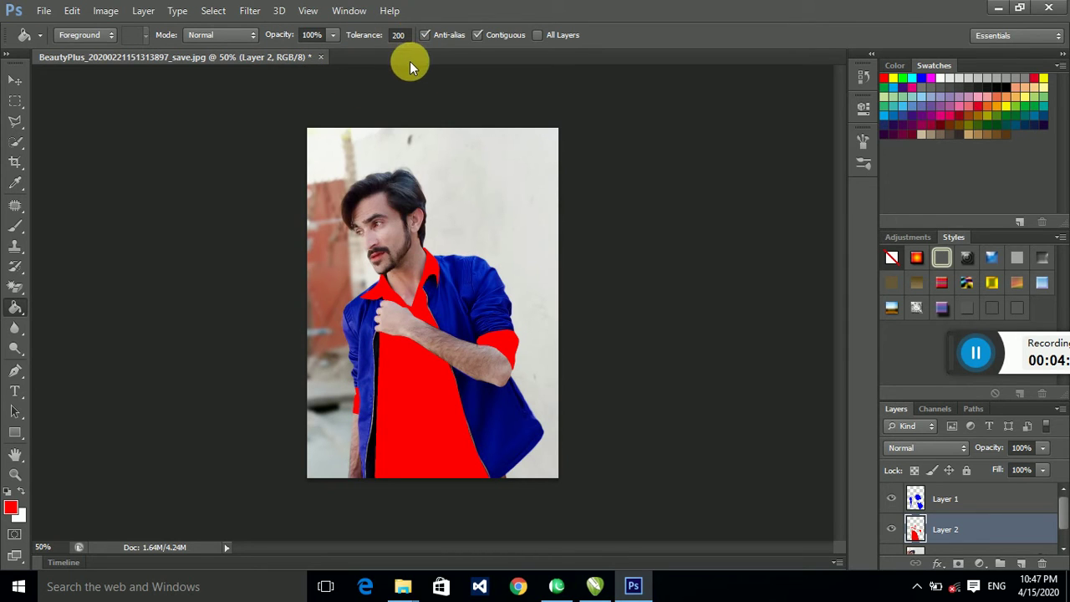
Set Layer 2 to Multiply blend mode at 74% opacity.
click(946, 451)
click(903, 91)
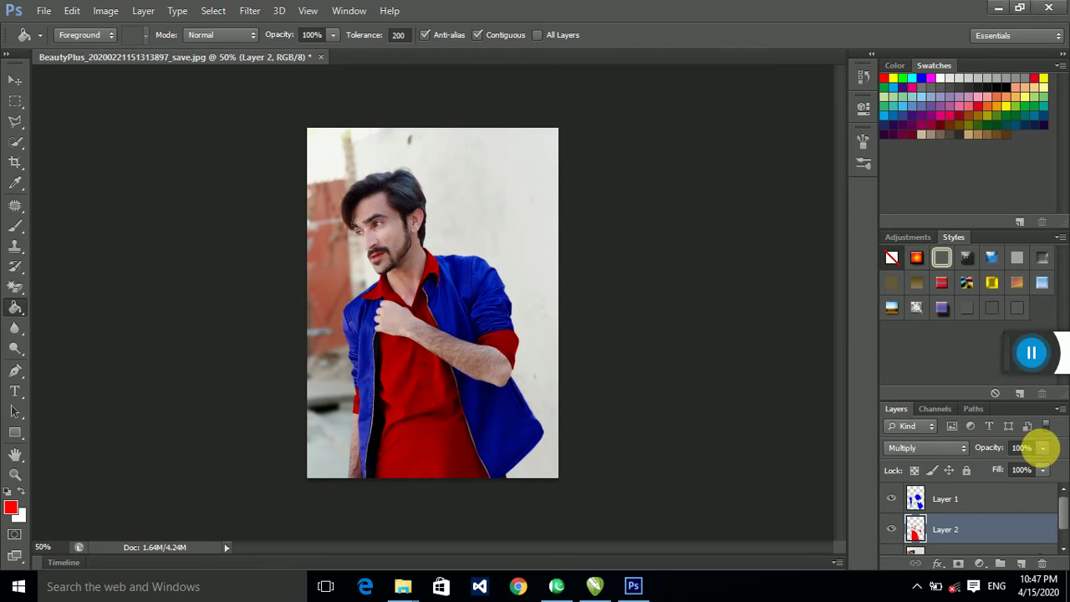
click(1042, 449)
drag(1021, 463, 1013, 470)
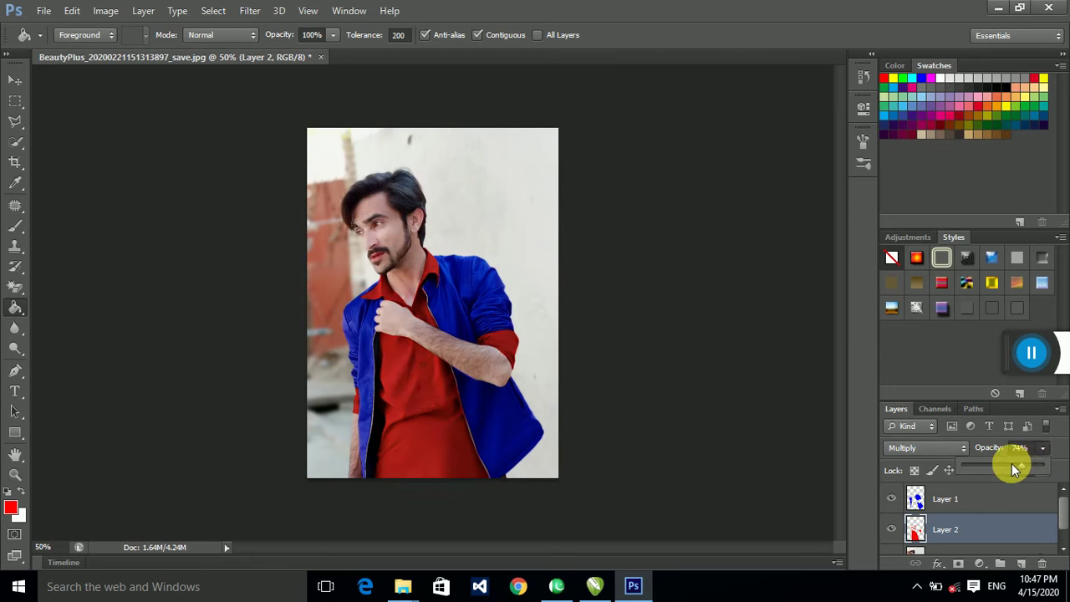
Paint Bucket the shirt and collar green from Swatches, then select the Background layer.
click(893, 87)
click(418, 410)
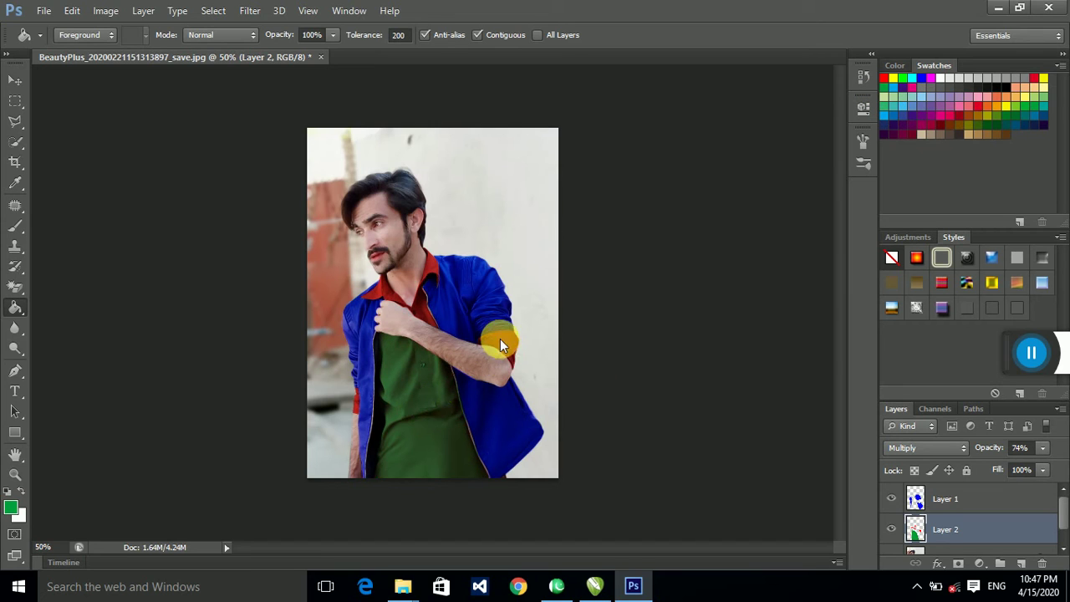
click(428, 271)
click(377, 298)
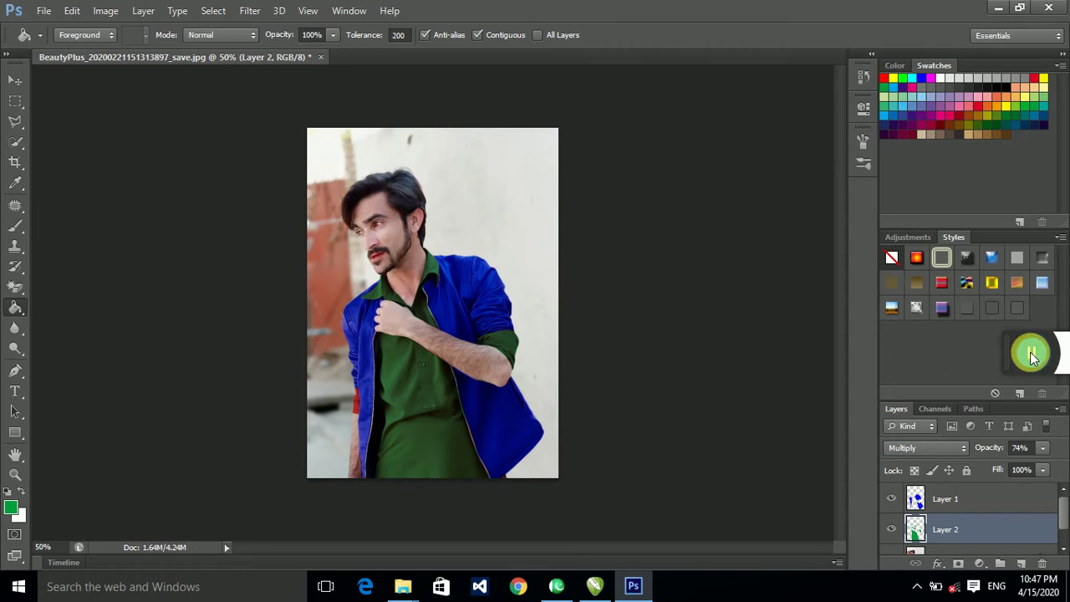
mouse_move(1031, 356)
mouse_down()
mouse_move(363, 494)
mouse_move(978, 489)
mouse_move(957, 357)
mouse_up()
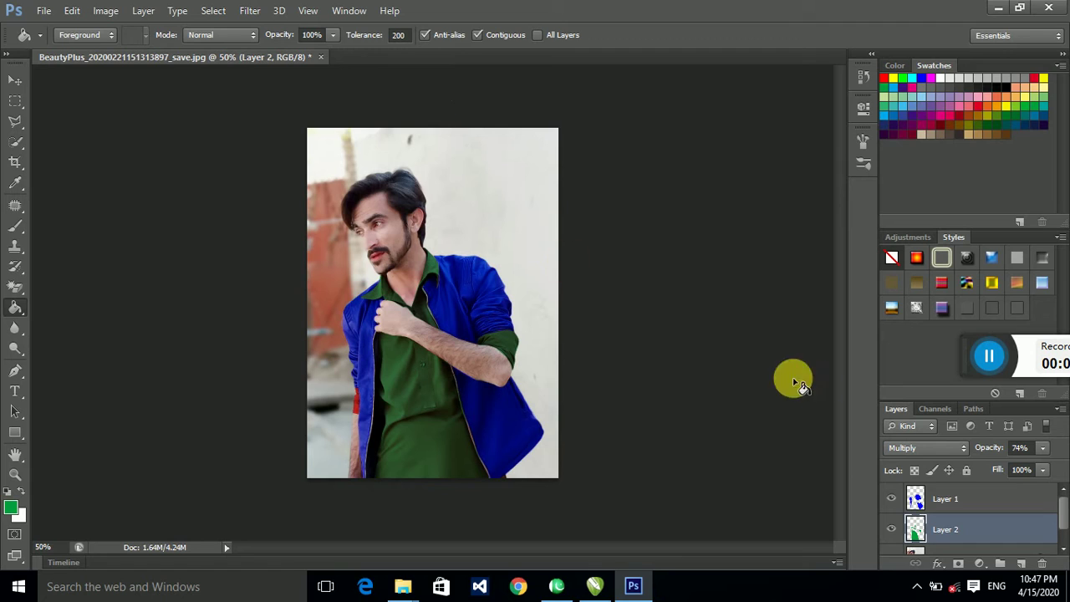
scroll(1055, 508, down, 1)
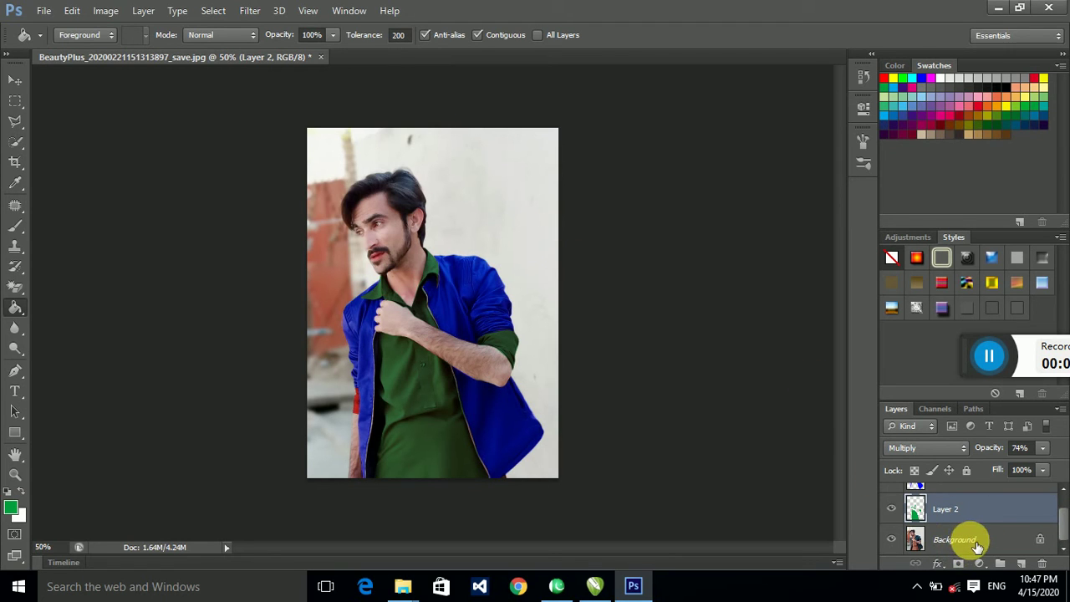
click(983, 539)
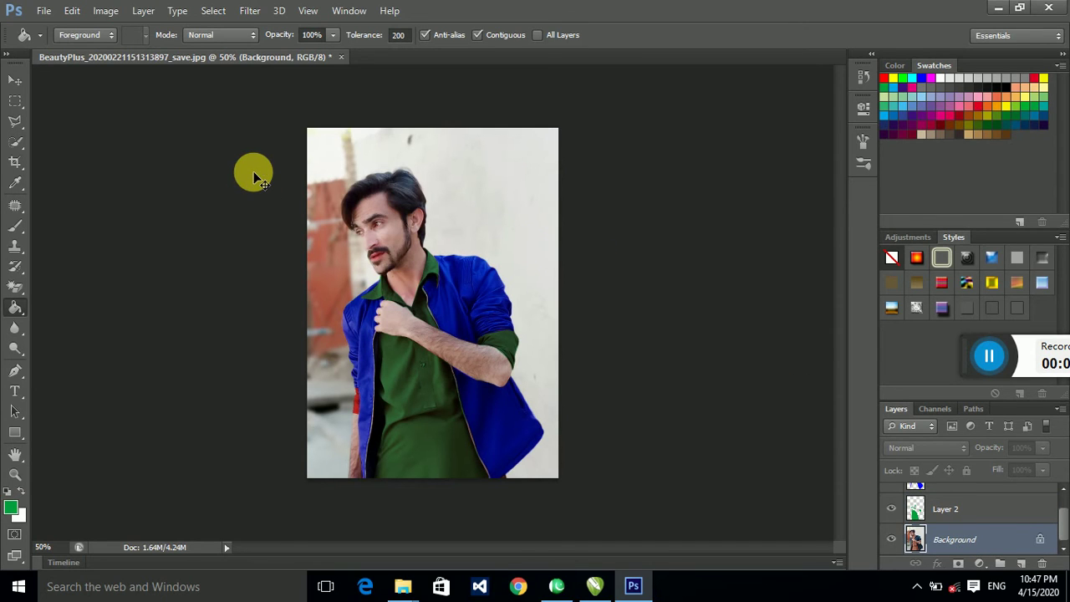
Apply Auto Levels to brighten the photo.
key(ctrl+l)
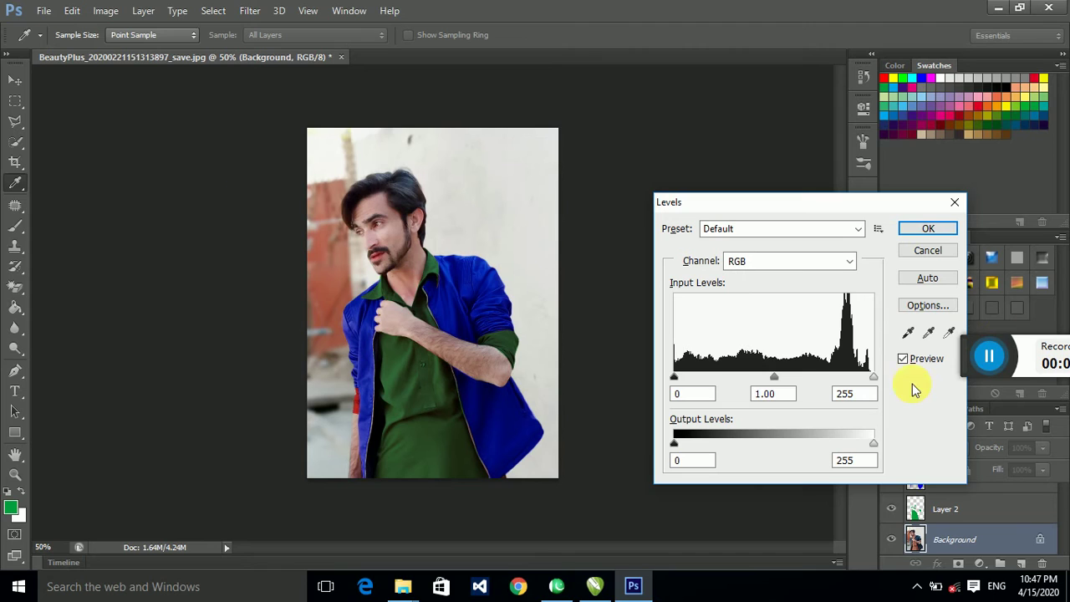
drag(785, 201, 762, 201)
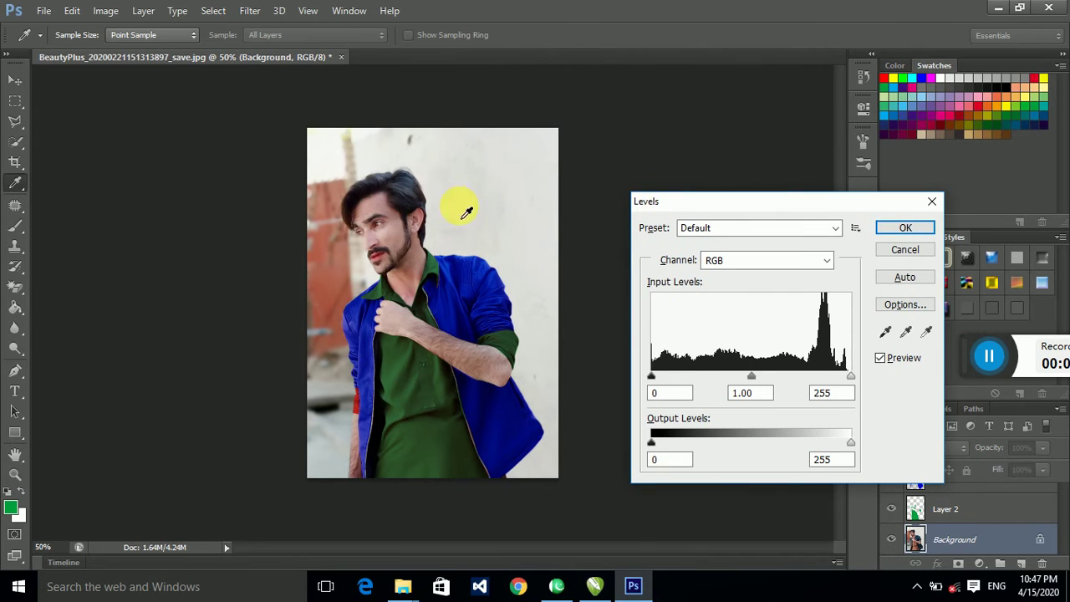
click(919, 278)
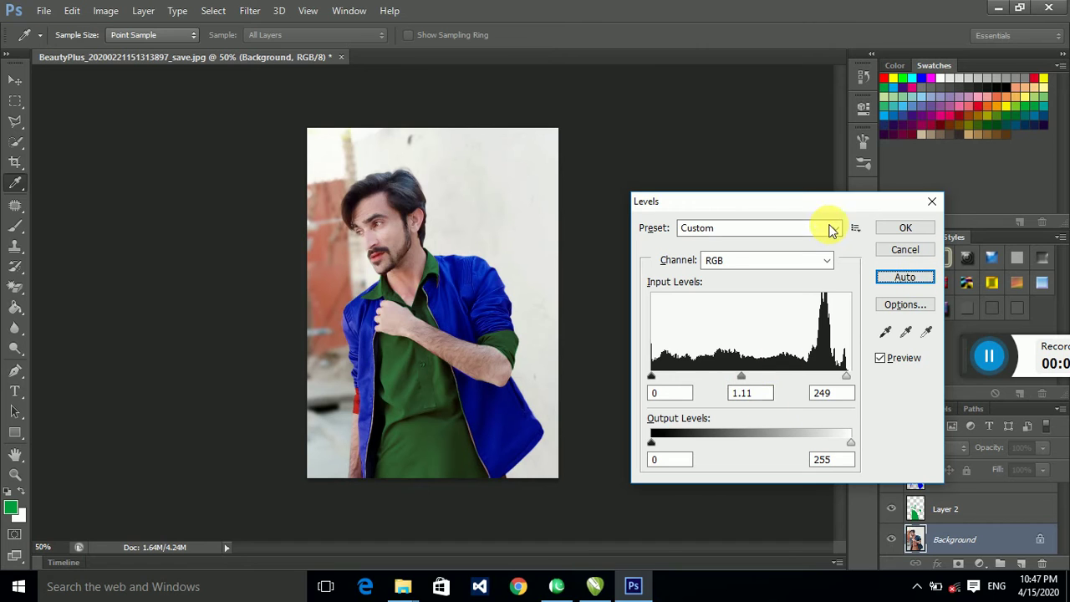
click(899, 226)
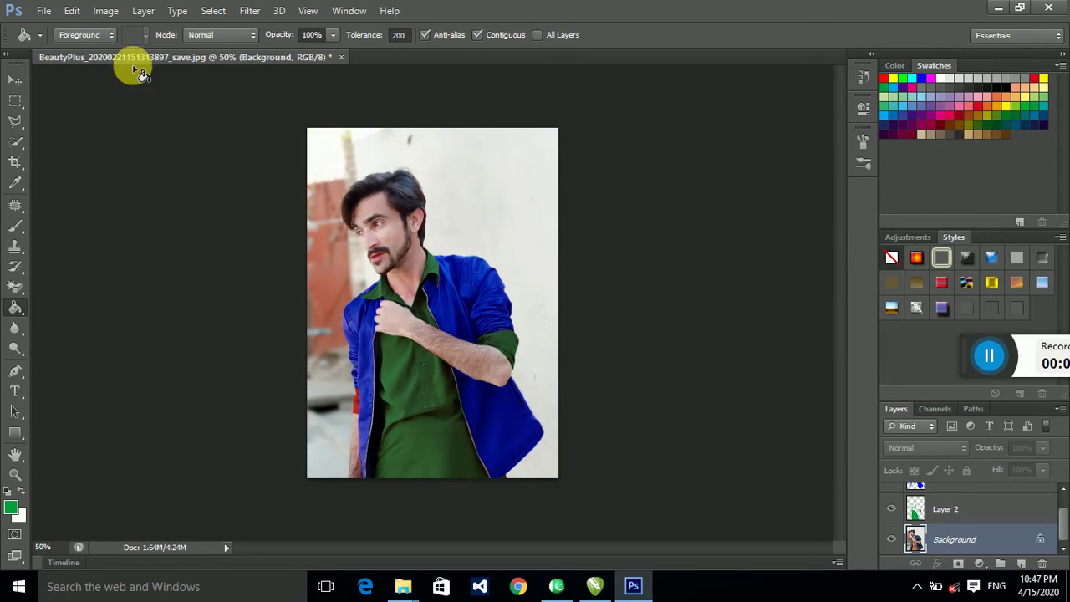
Lighten the reds with Selective Color, setting Reds black to -62.
click(104, 11)
mouse_move(129, 51)
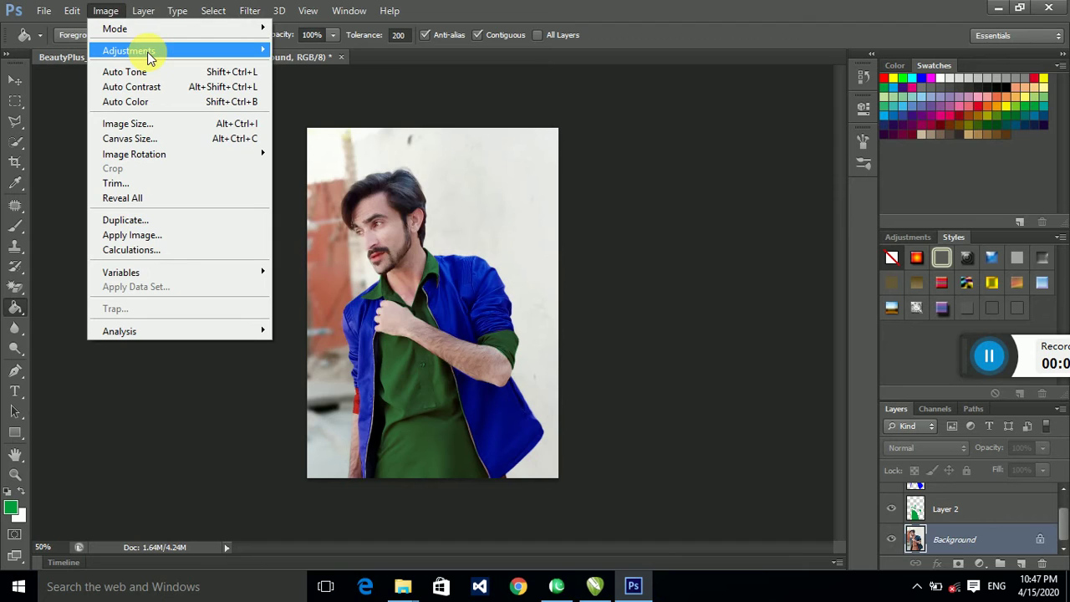
click(349, 287)
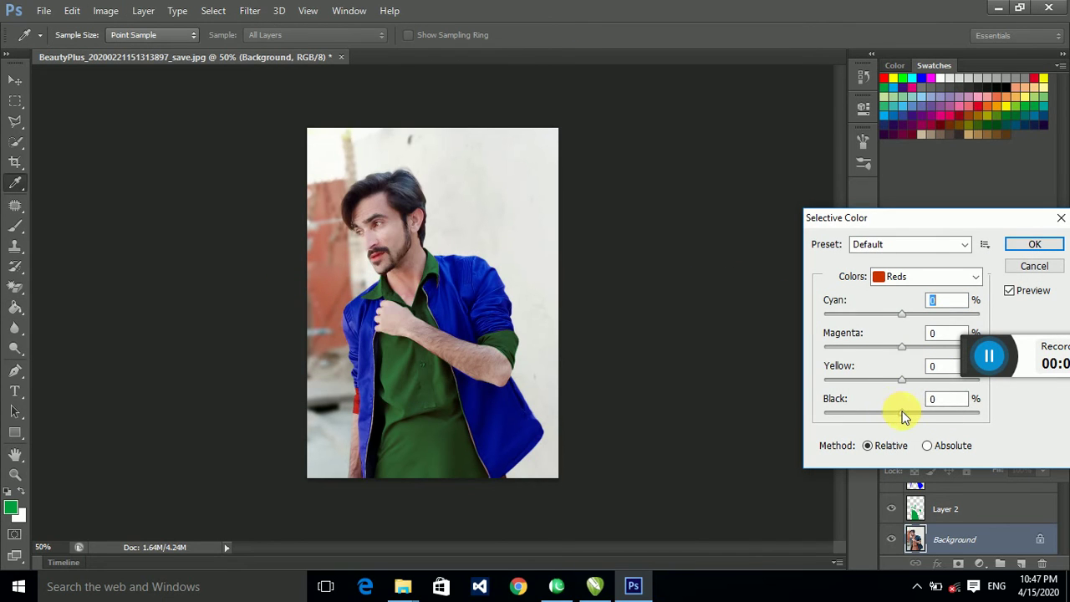
drag(902, 413, 840, 418)
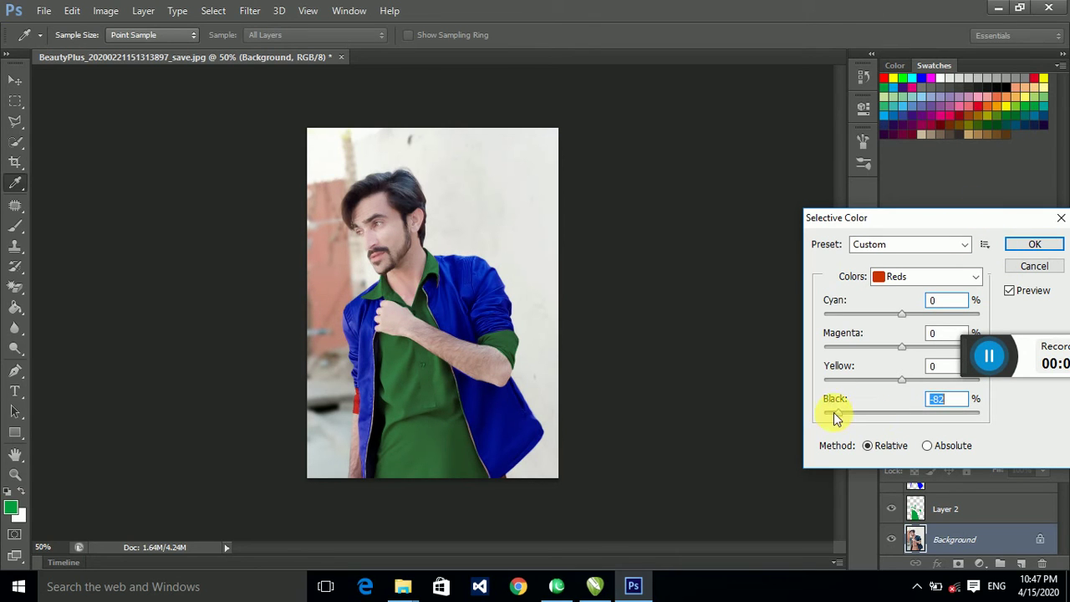
click(1036, 243)
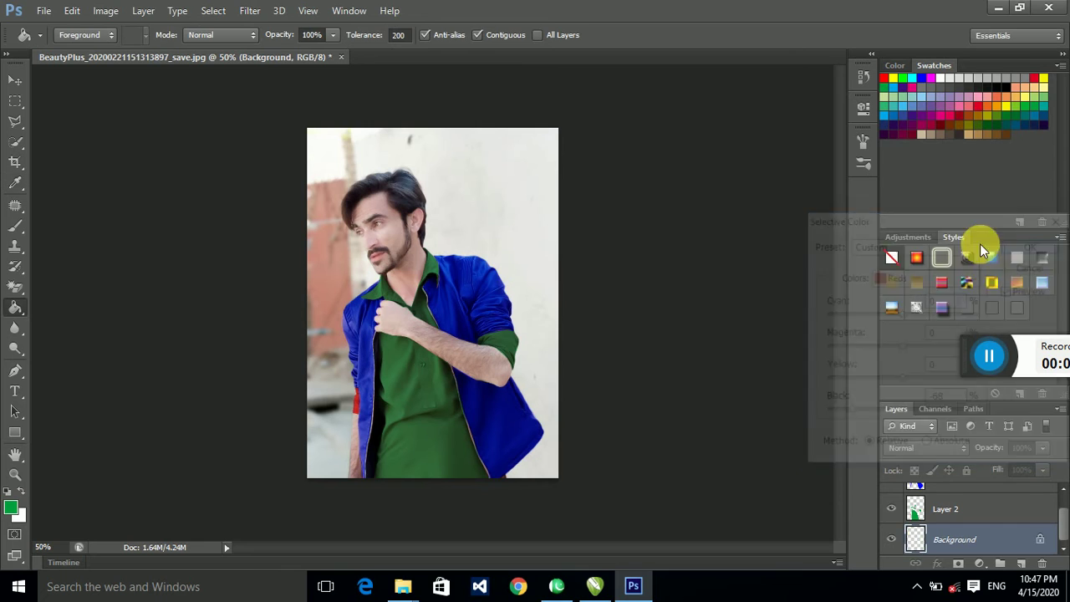
Deepen the blacks with Selective Color, raising Blacks black to about +26%.
click(102, 12)
mouse_move(127, 51)
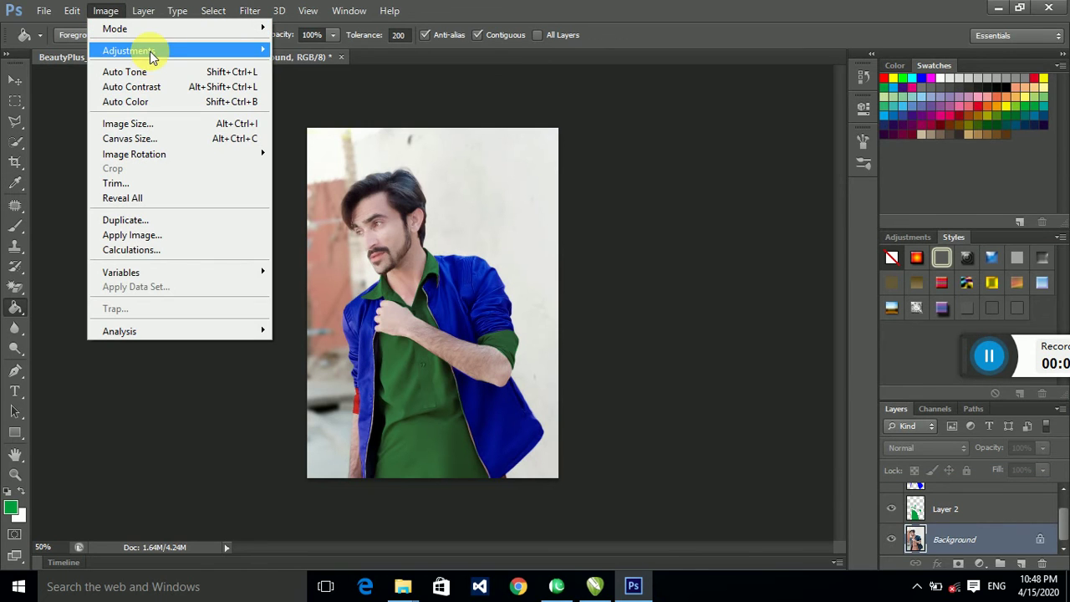
click(367, 278)
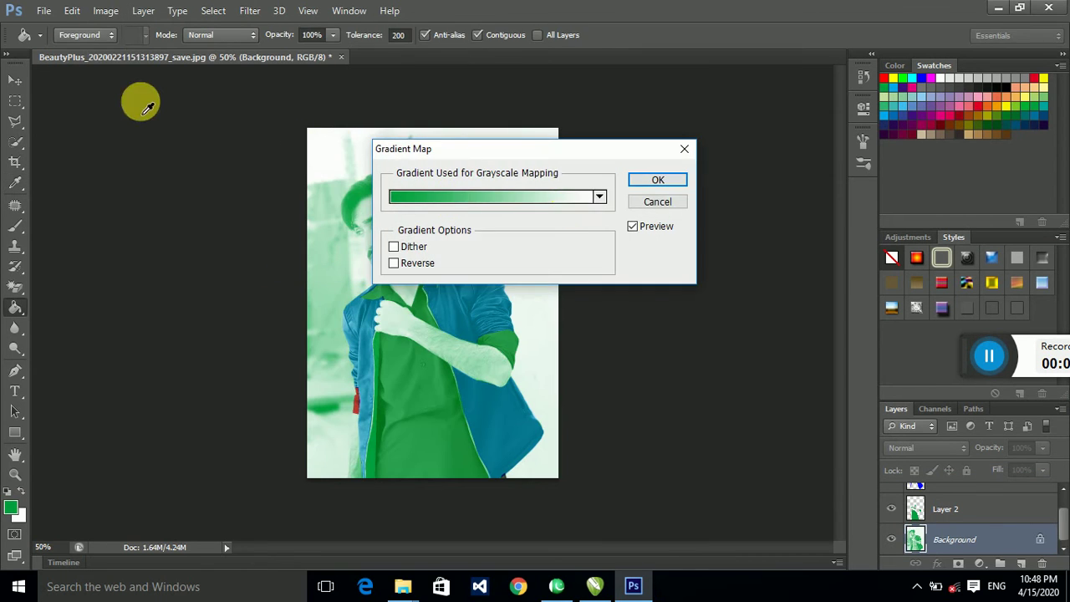
key(Escape)
click(105, 11)
mouse_move(129, 50)
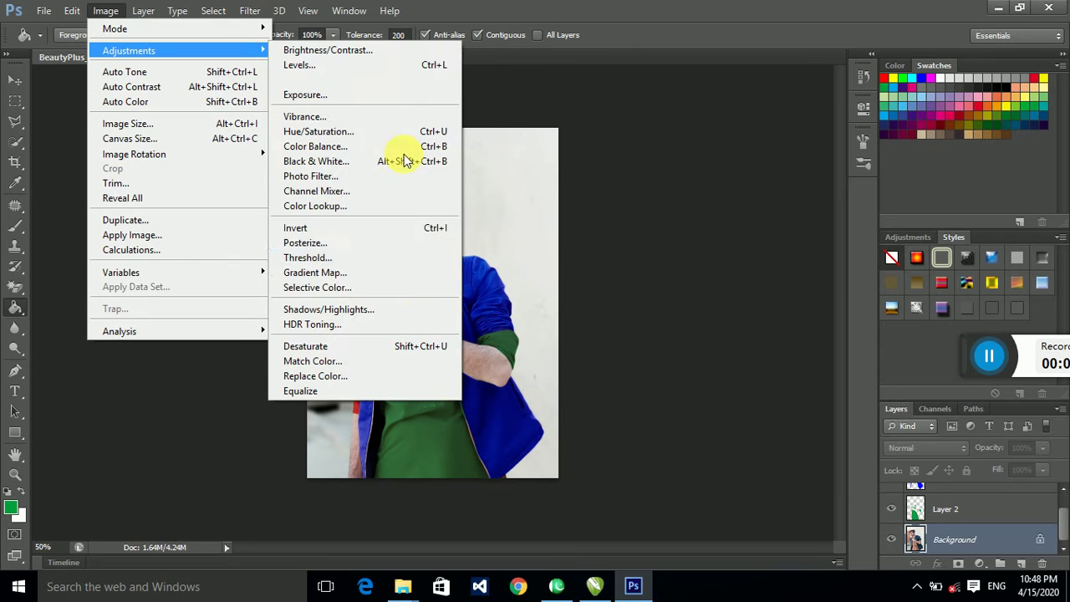
click(370, 288)
click(925, 284)
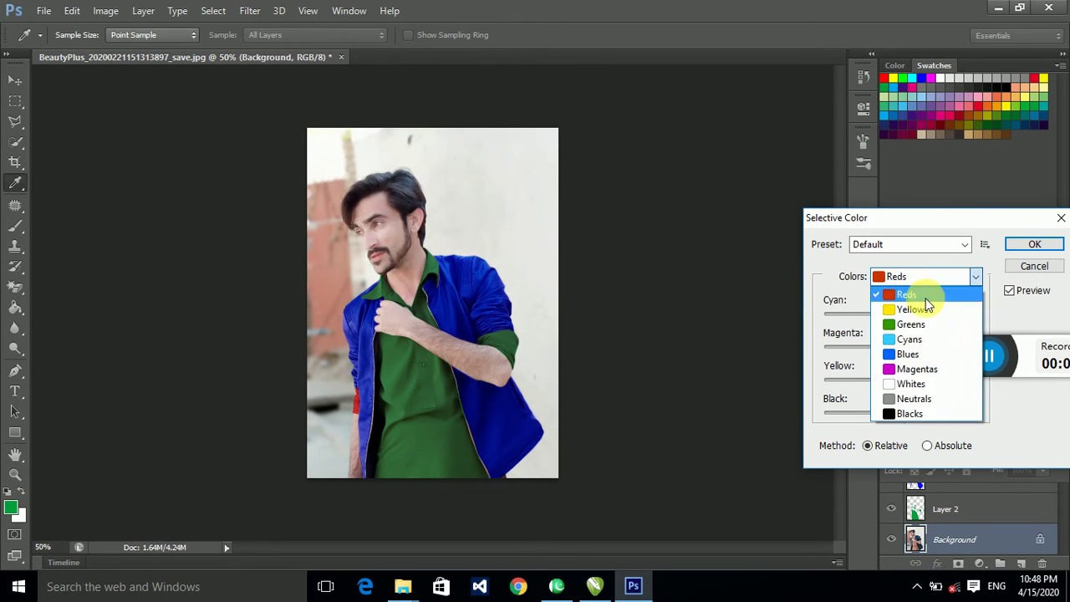
click(919, 410)
drag(906, 414, 920, 413)
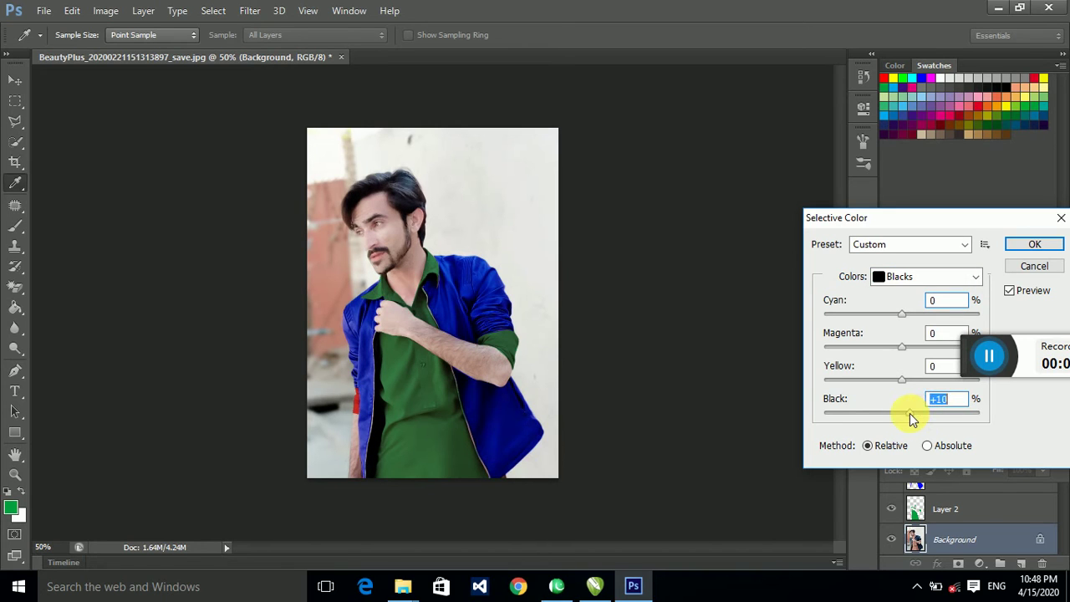
click(1031, 243)
key(g)
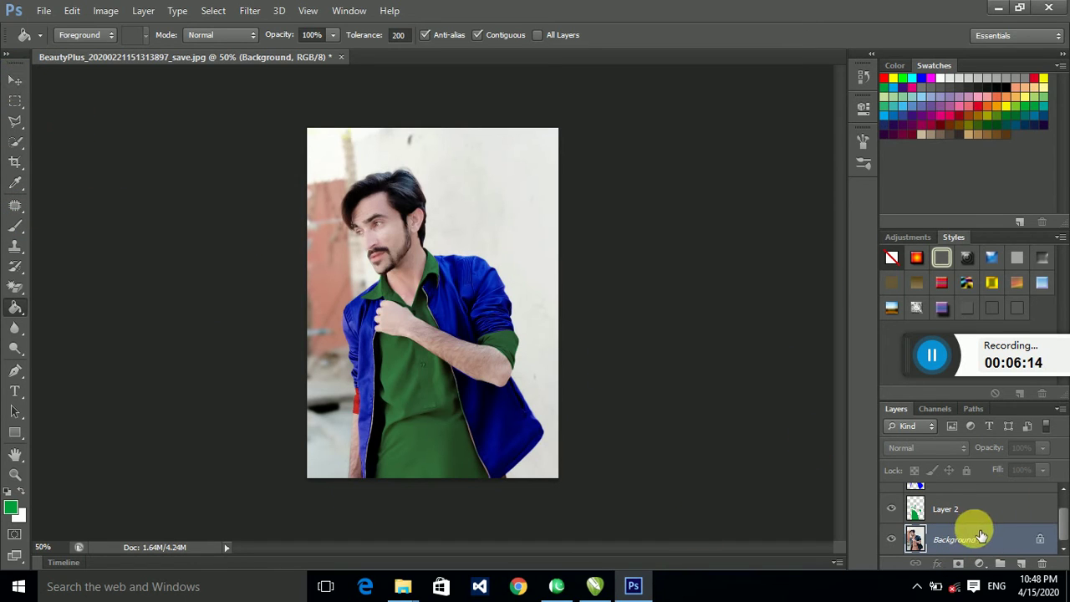
Outline the man with the Polygonal Lasso and close it into a selection.
click(15, 121)
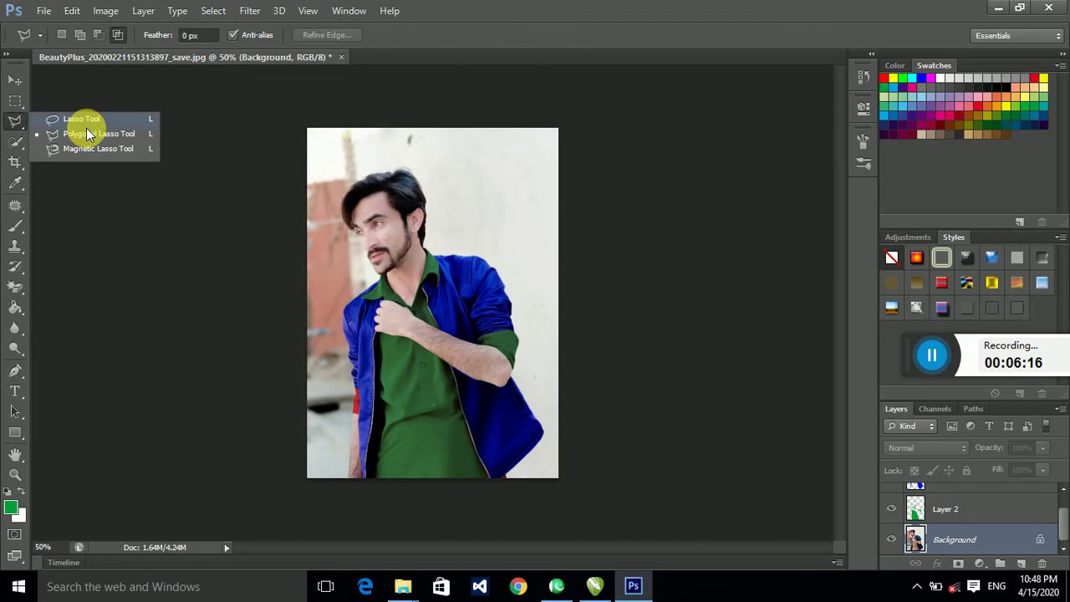
click(84, 134)
click(220, 403)
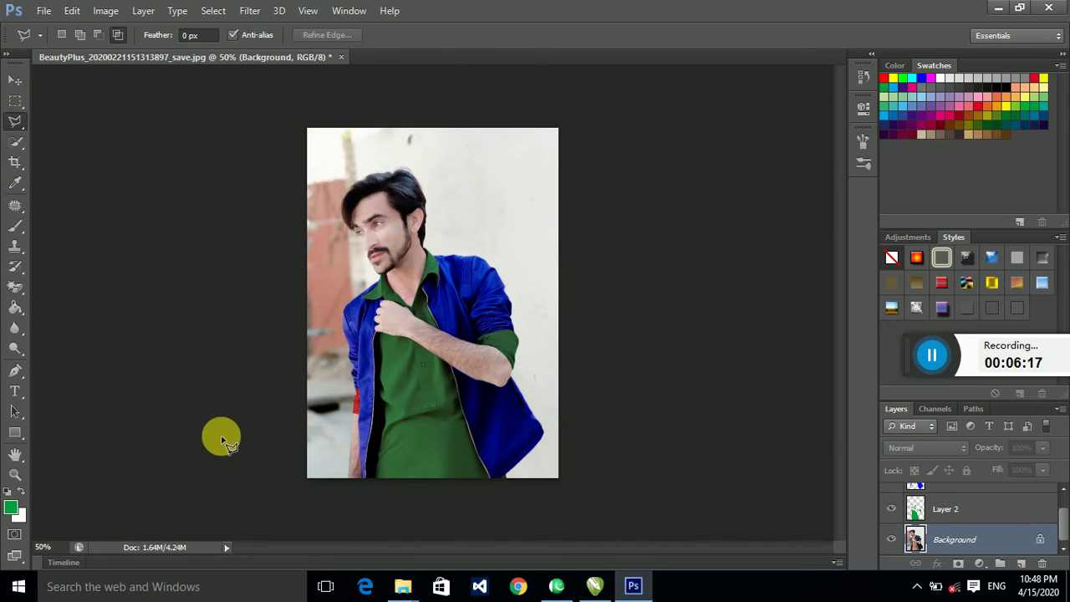
double_click(346, 490)
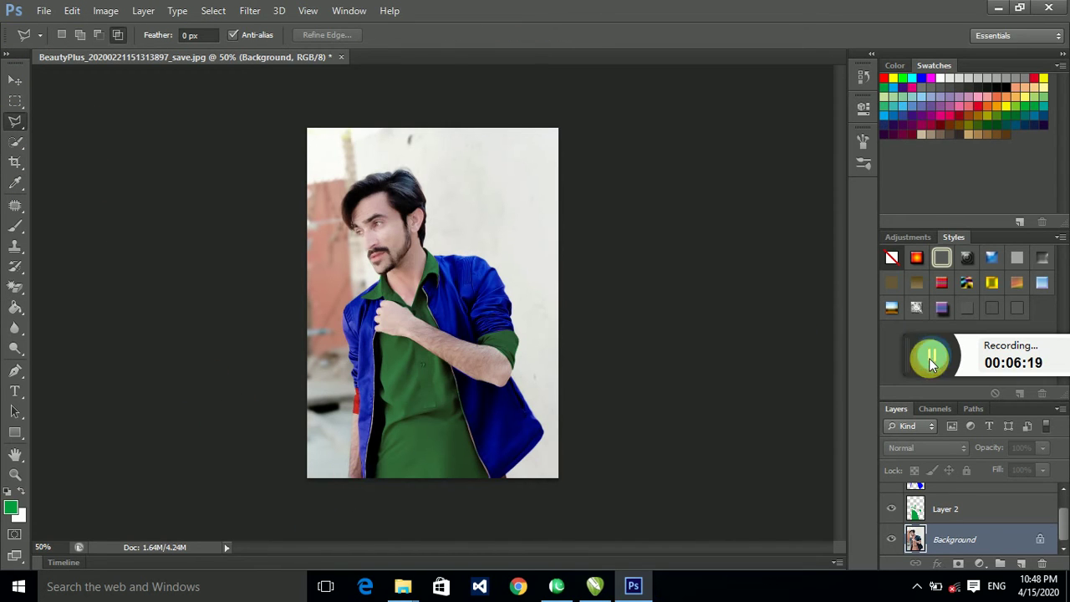
click(931, 355)
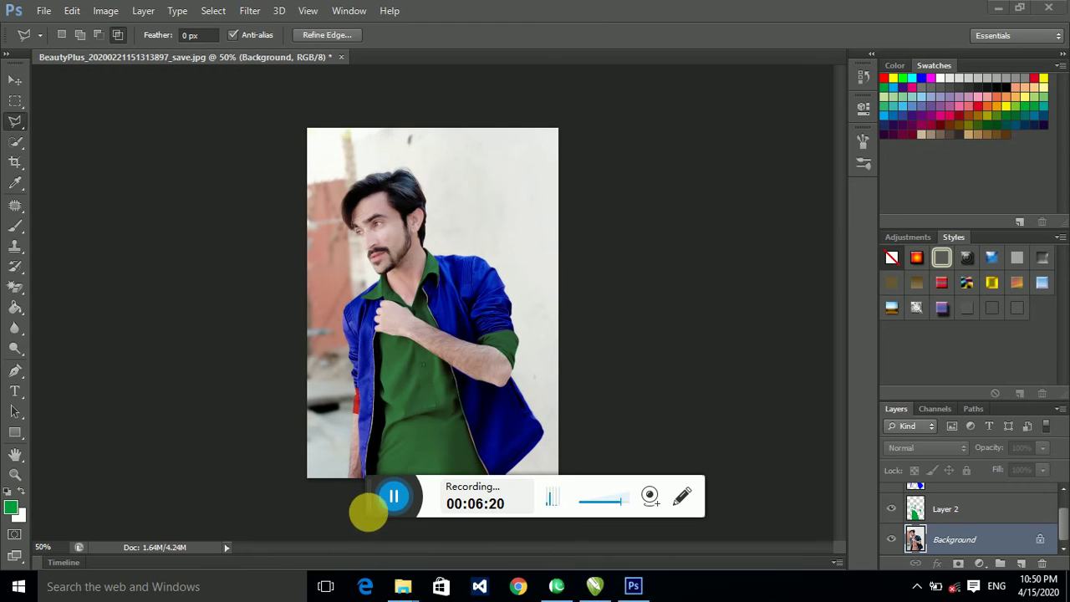
drag(365, 505, 947, 366)
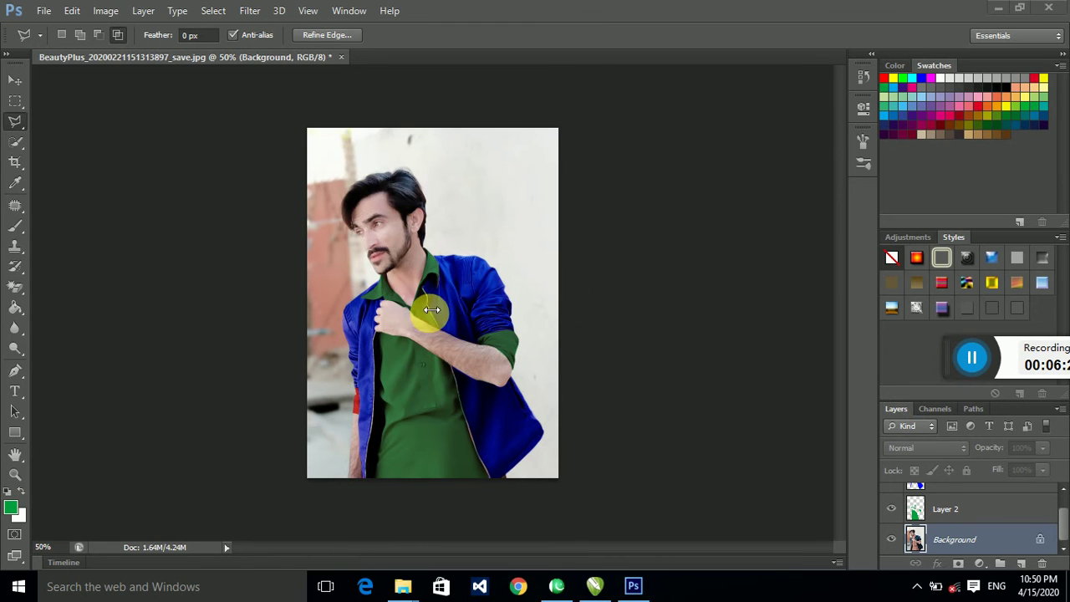
click(8, 51)
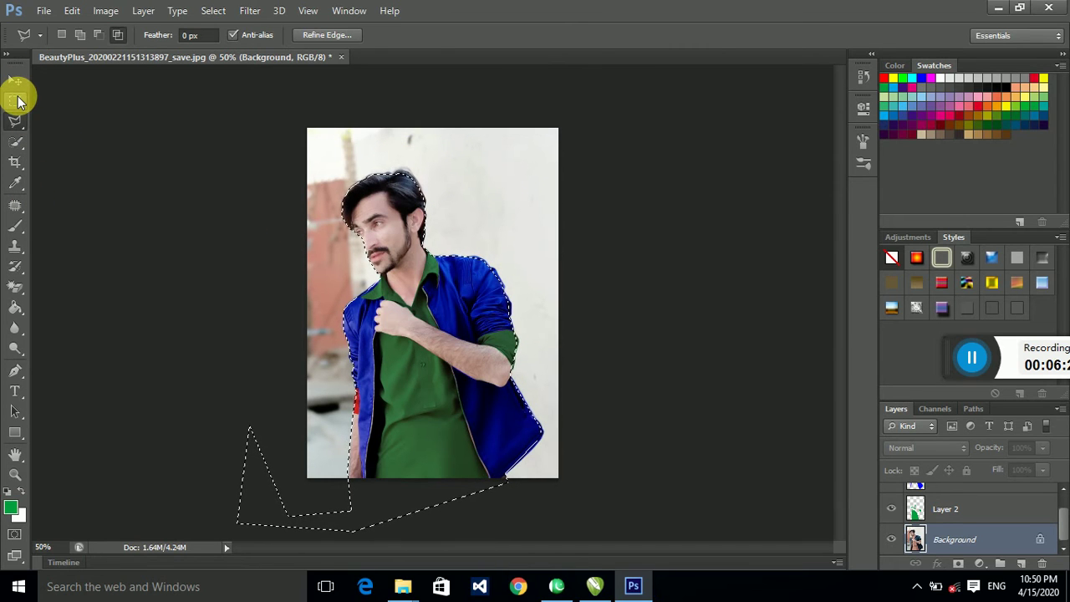
Invert the selection so the background around the man is selected.
click(20, 100)
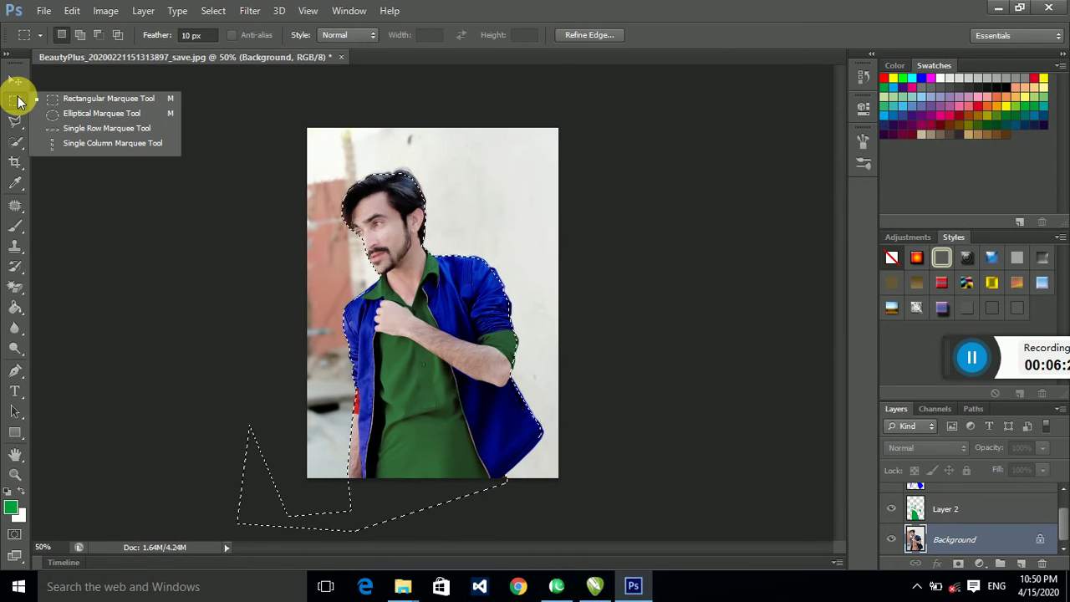
click(64, 100)
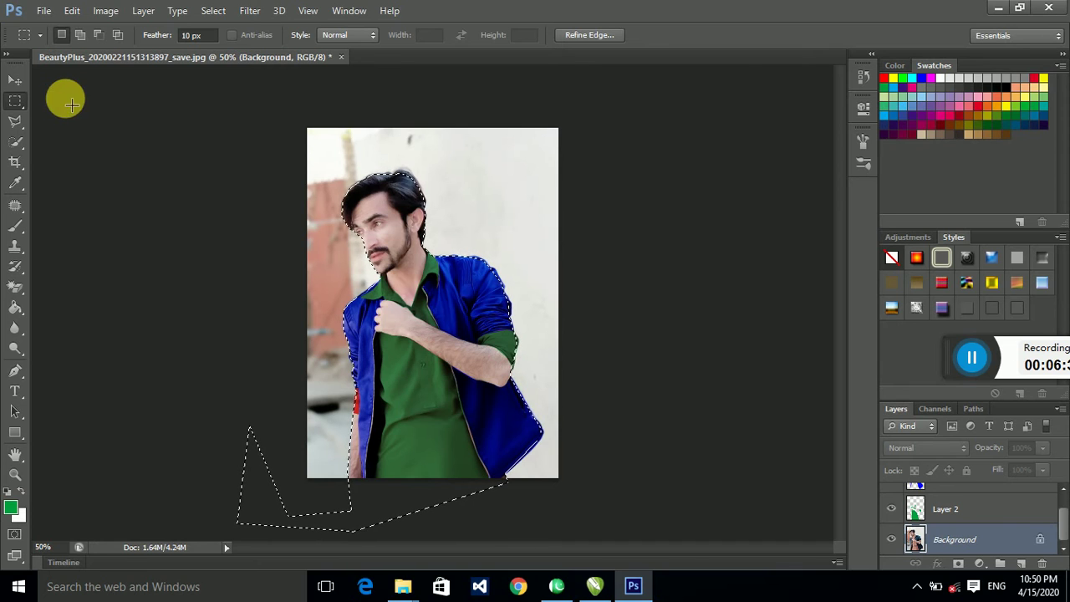
right_click(425, 307)
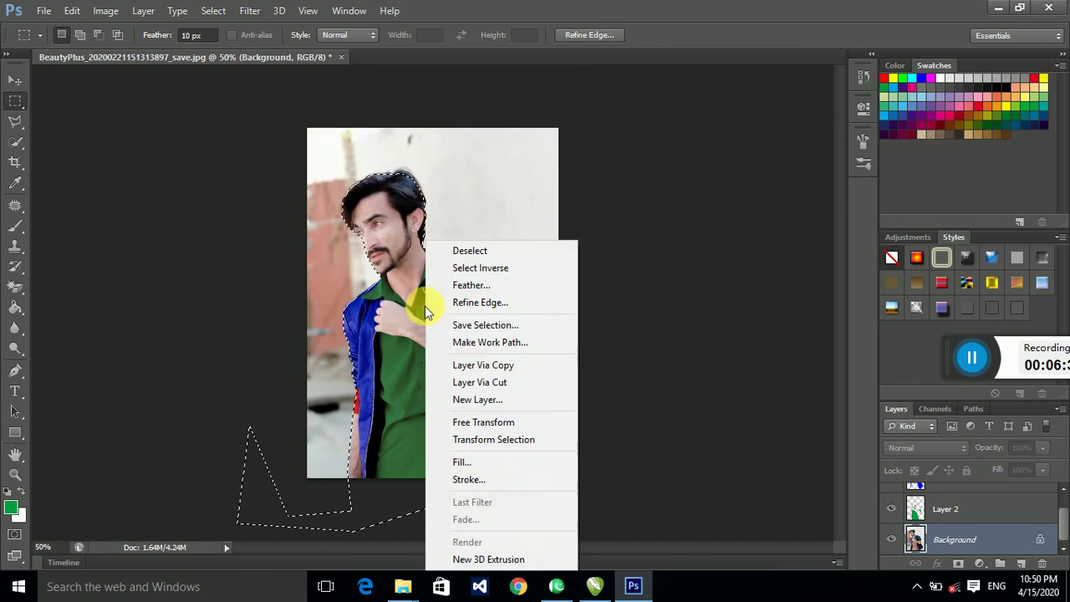
click(503, 268)
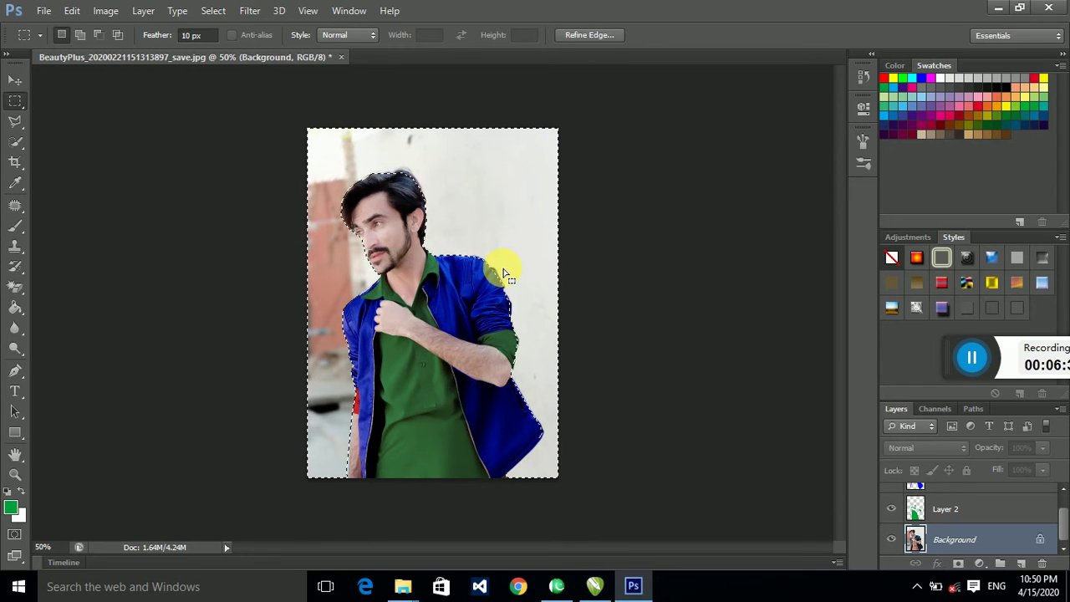
key(shift+F5)
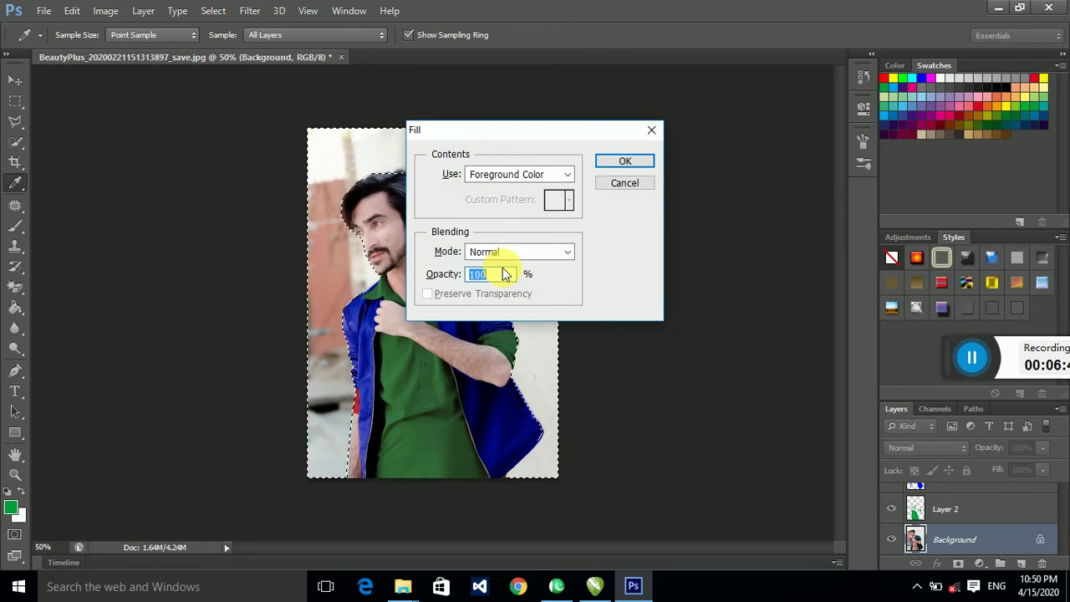
click(622, 160)
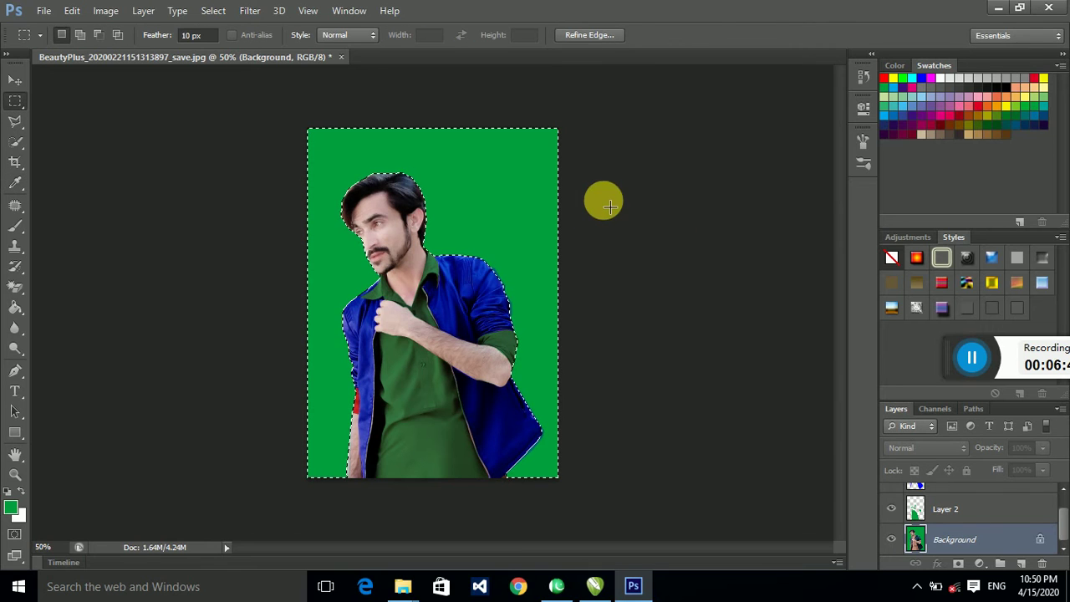
click(14, 285)
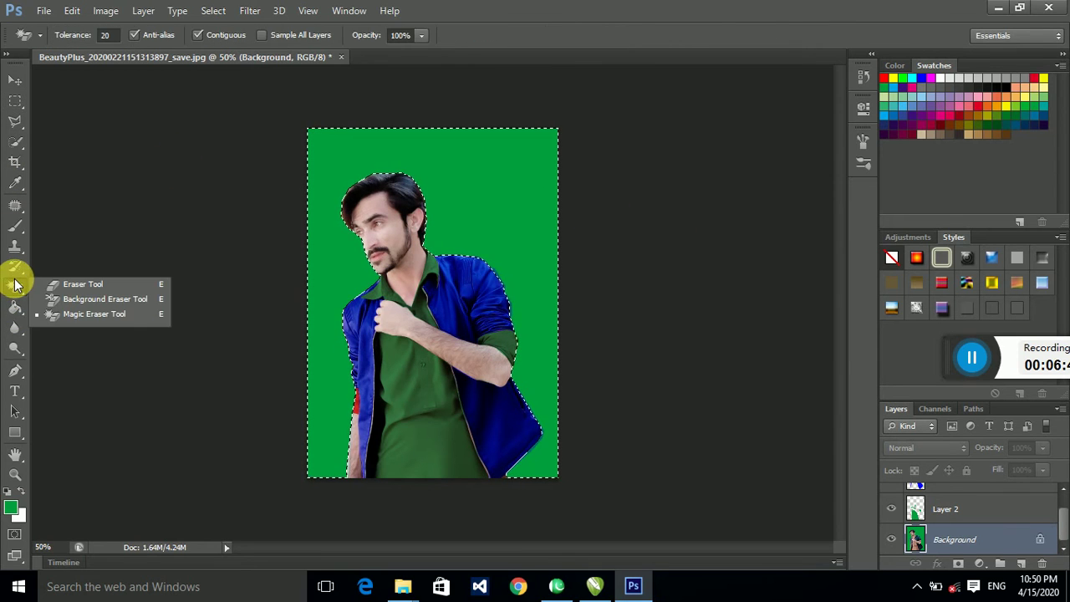
click(106, 314)
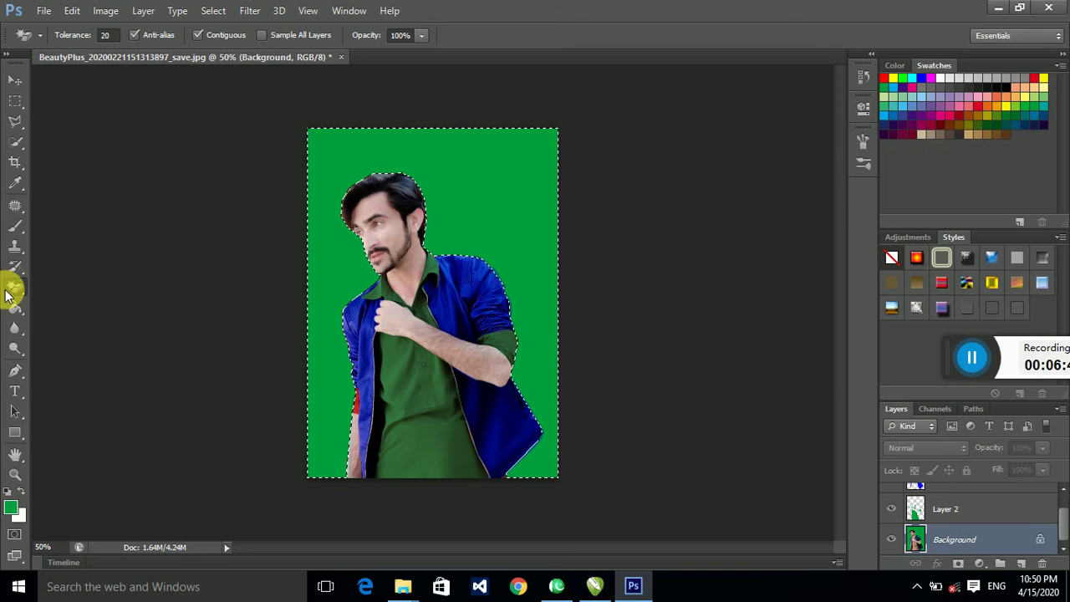
click(535, 203)
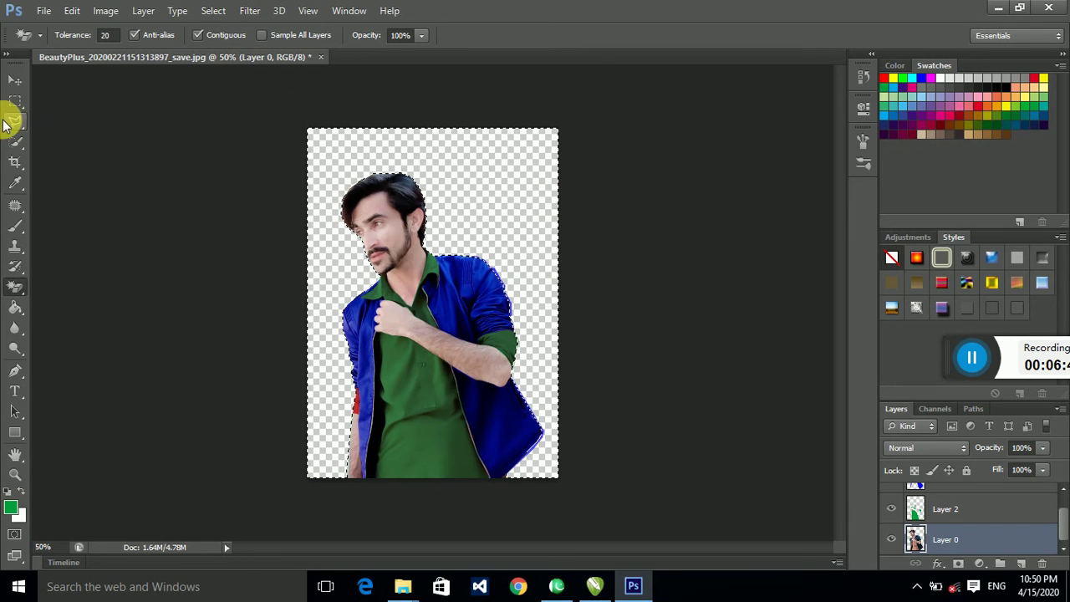
click(14, 101)
click(66, 102)
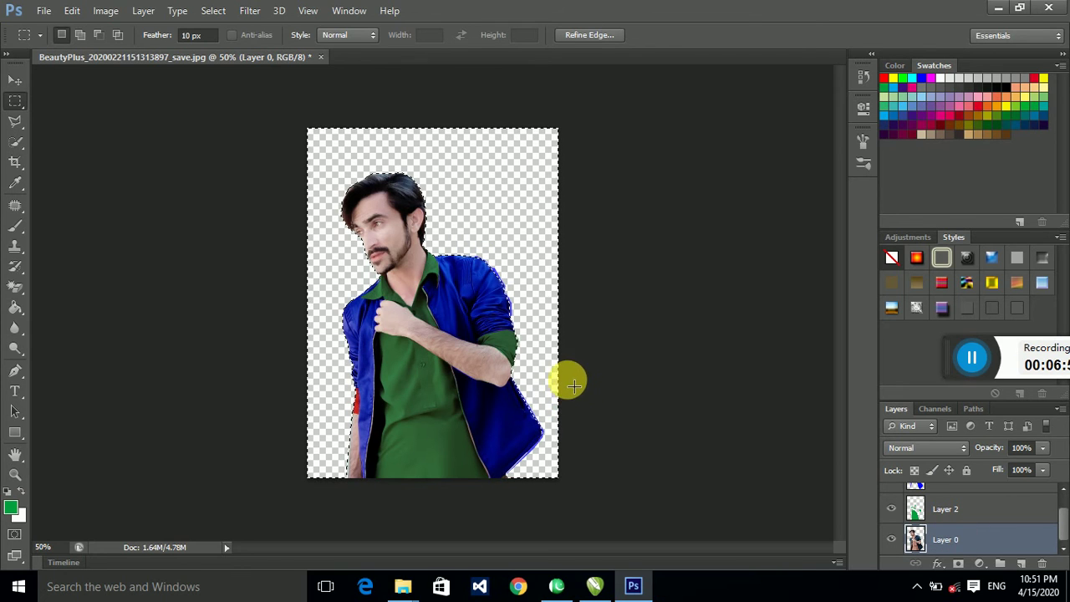
click(960, 510)
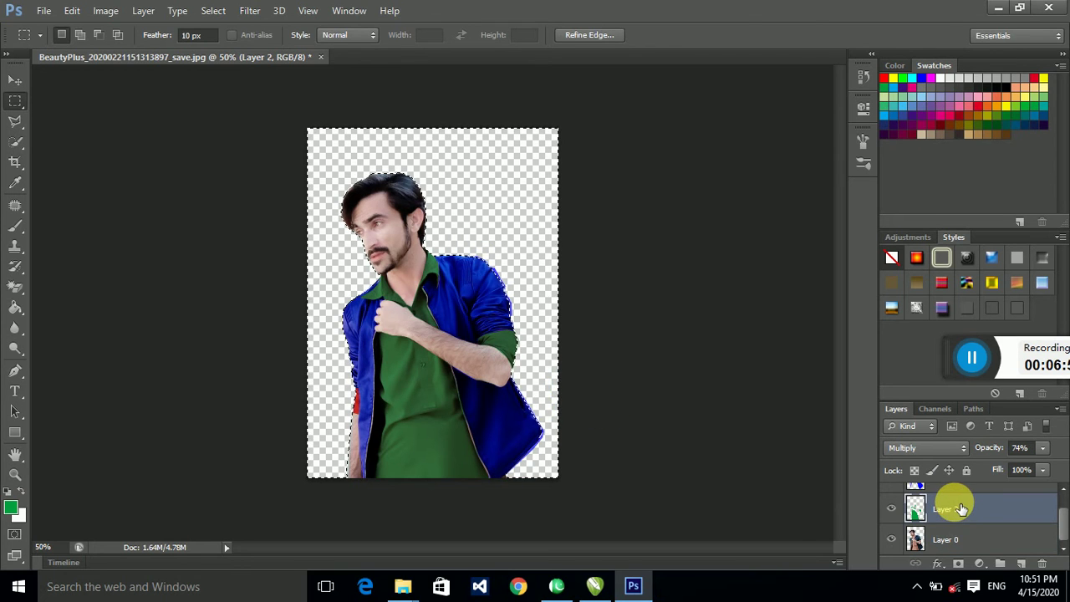
scroll(960, 511, up, 2)
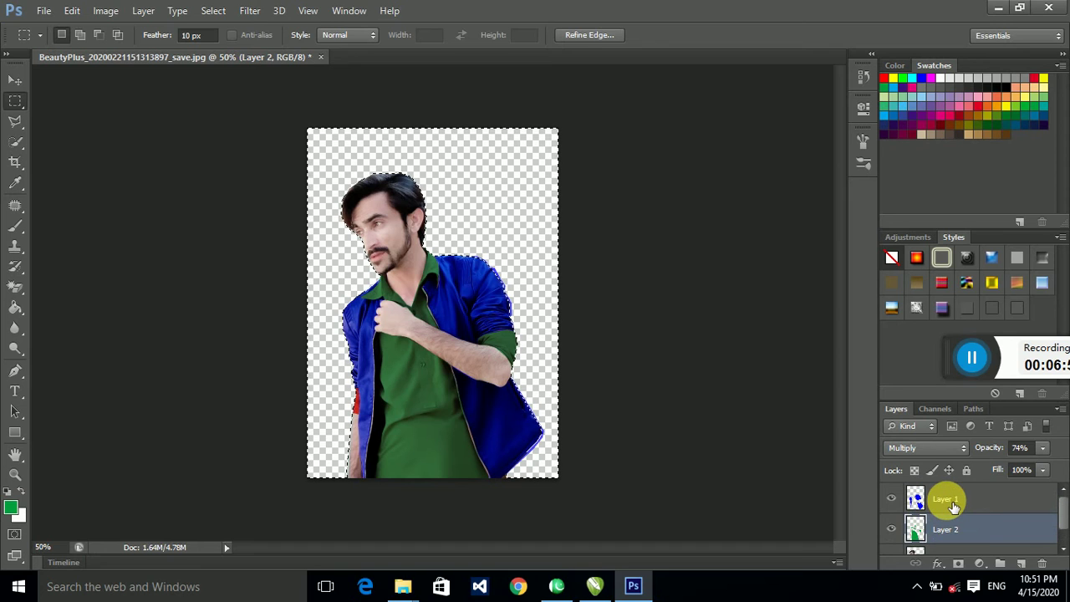
click(951, 501)
scroll(952, 507, down, 1)
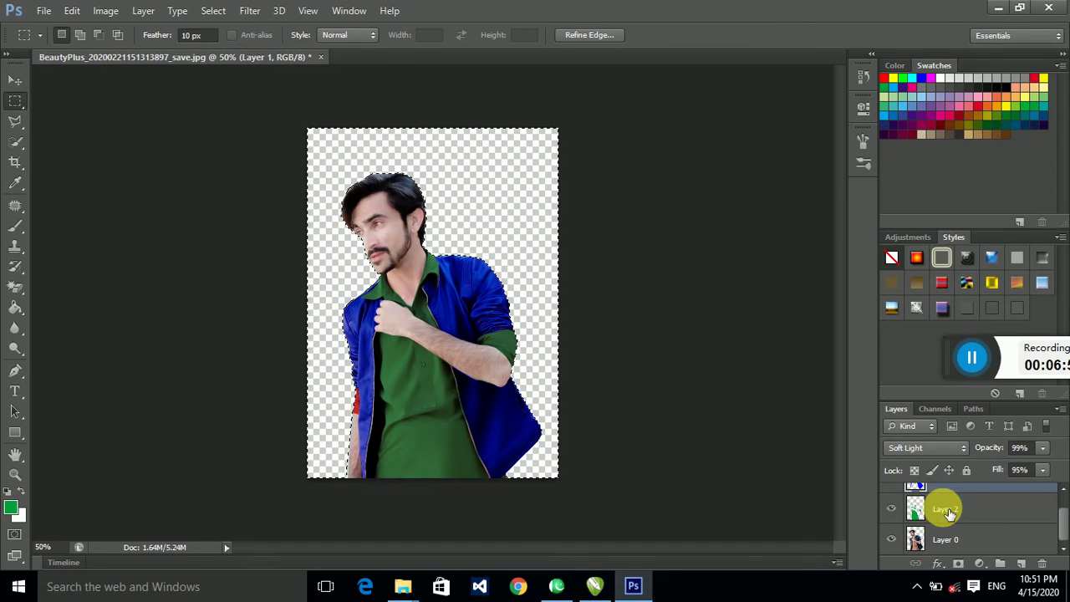
click(950, 511)
click(944, 537)
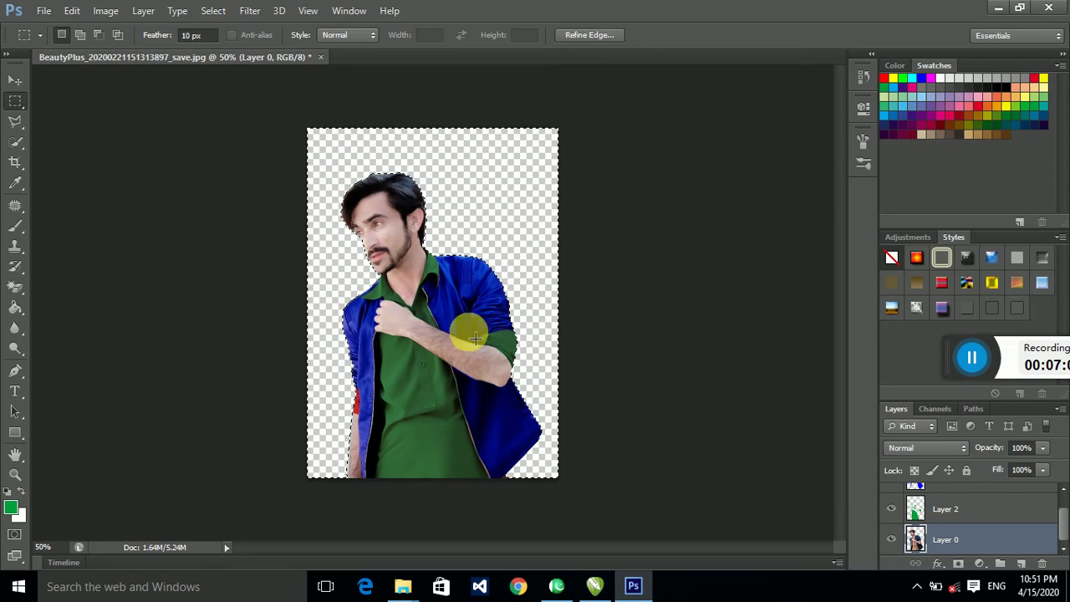
click(15, 81)
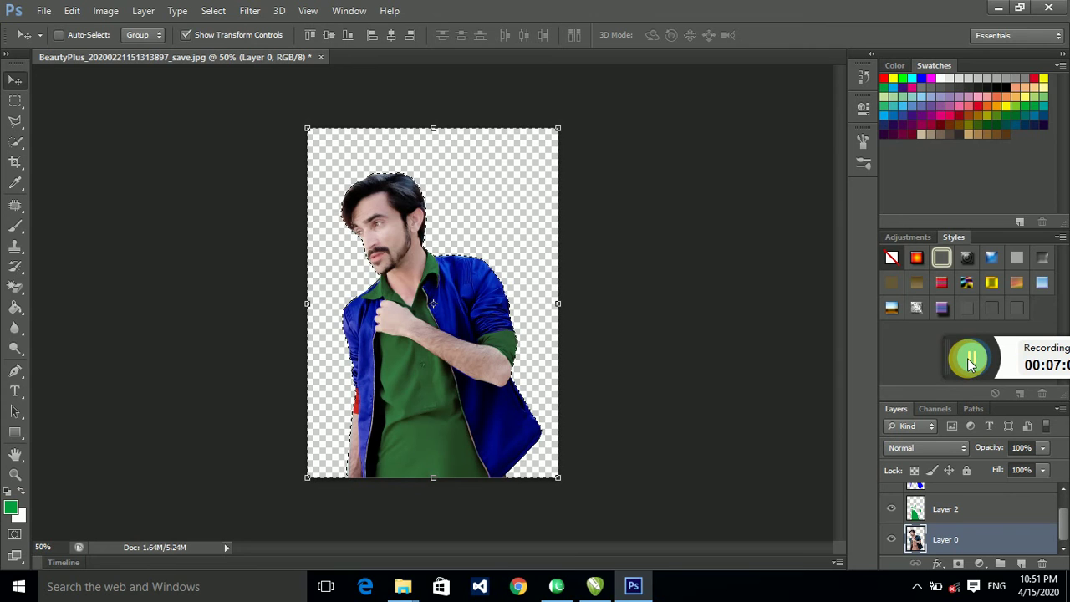
Crop the canvas by pulling the right and top crop edges inward around the man.
click(15, 162)
click(88, 160)
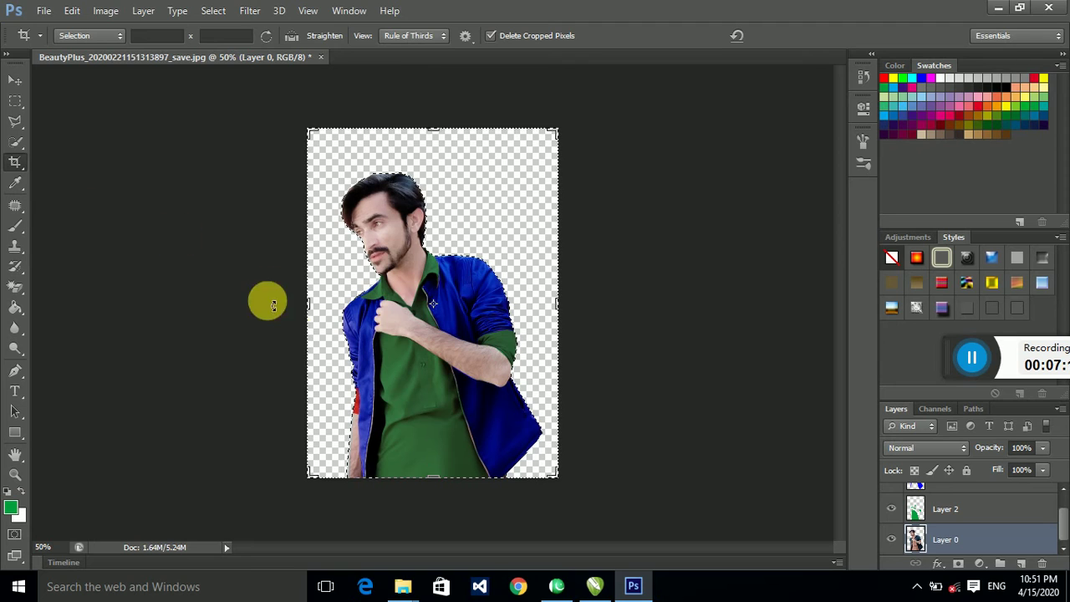
drag(327, 327, 321, 303)
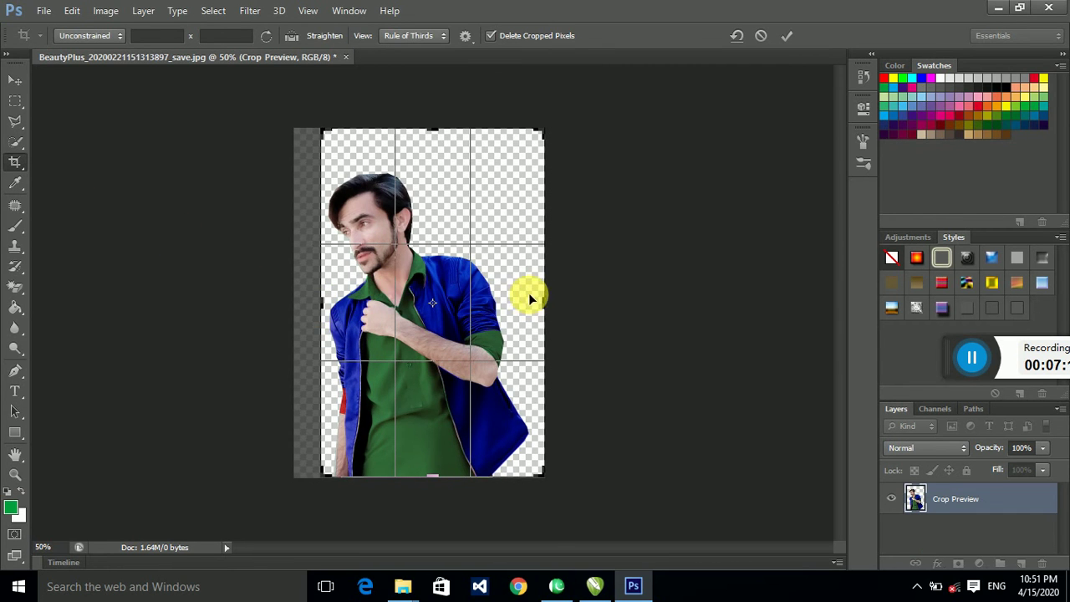
drag(547, 306, 535, 300)
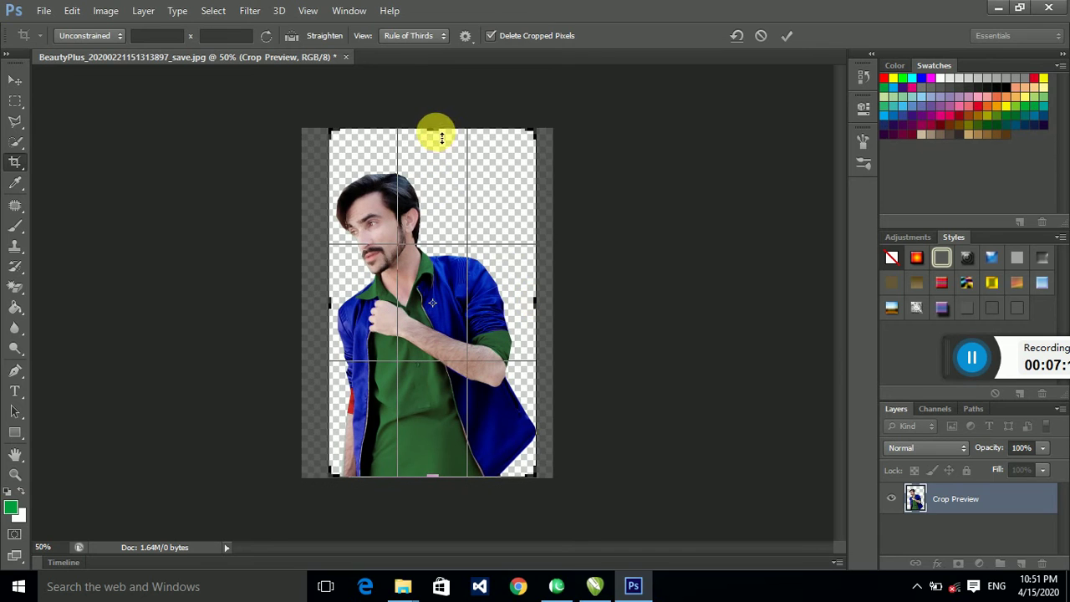
drag(442, 136, 437, 142)
right_click(439, 192)
click(492, 489)
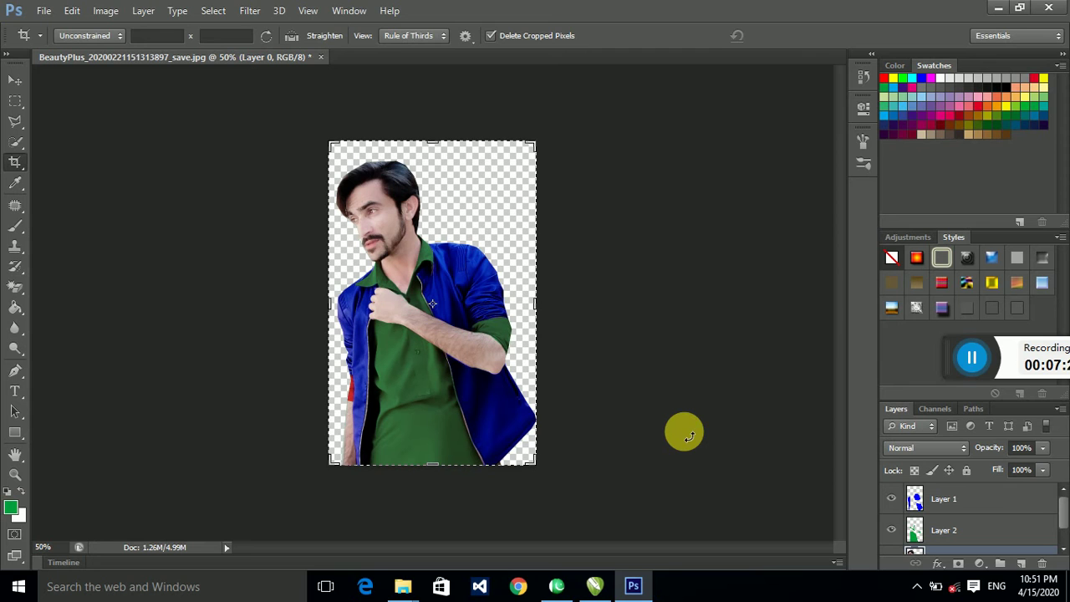
key(super+d)
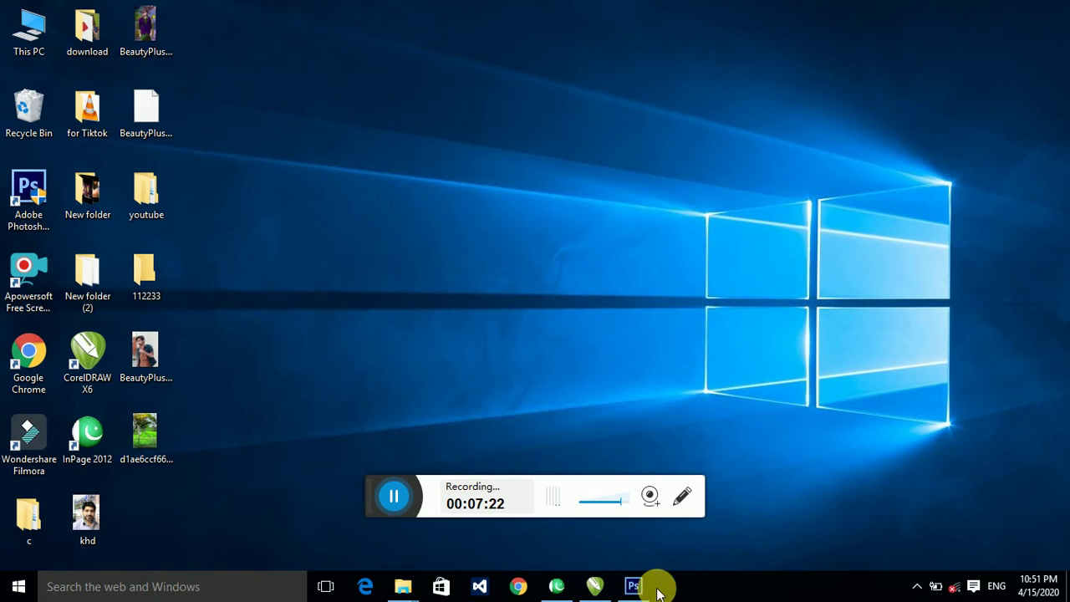
click(633, 585)
drag(367, 496, 974, 373)
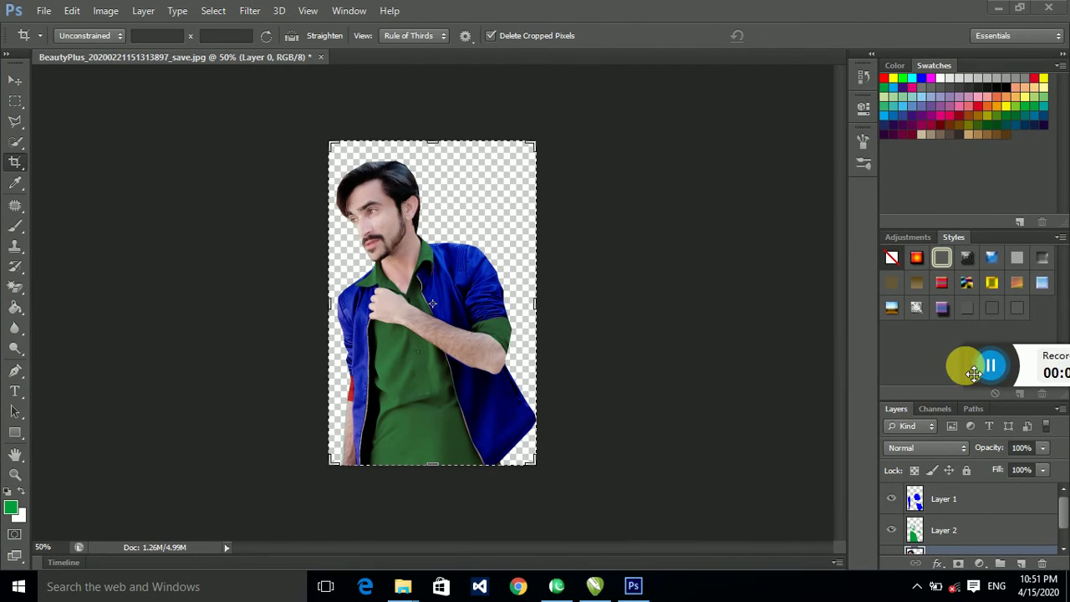
Open the green park photo JPEG in a new tab.
click(15, 83)
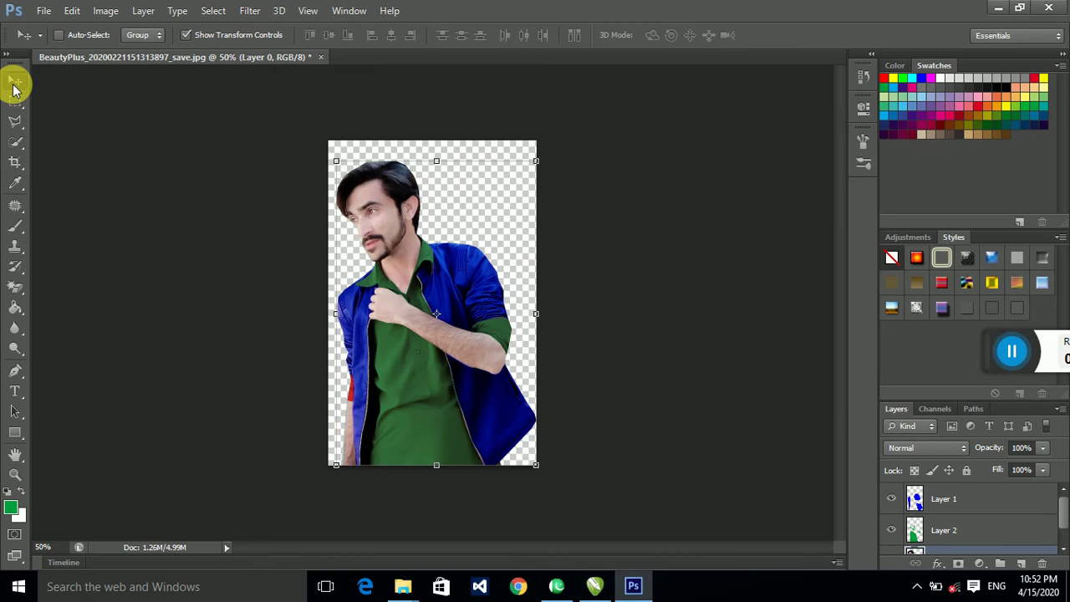
double_click(157, 129)
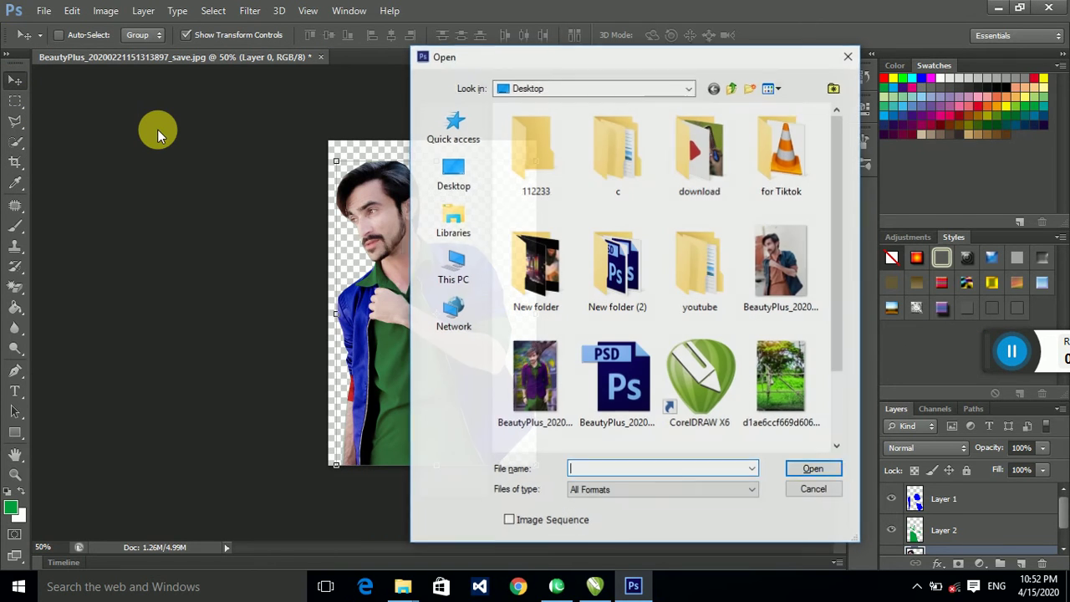
click(784, 368)
double_click(784, 368)
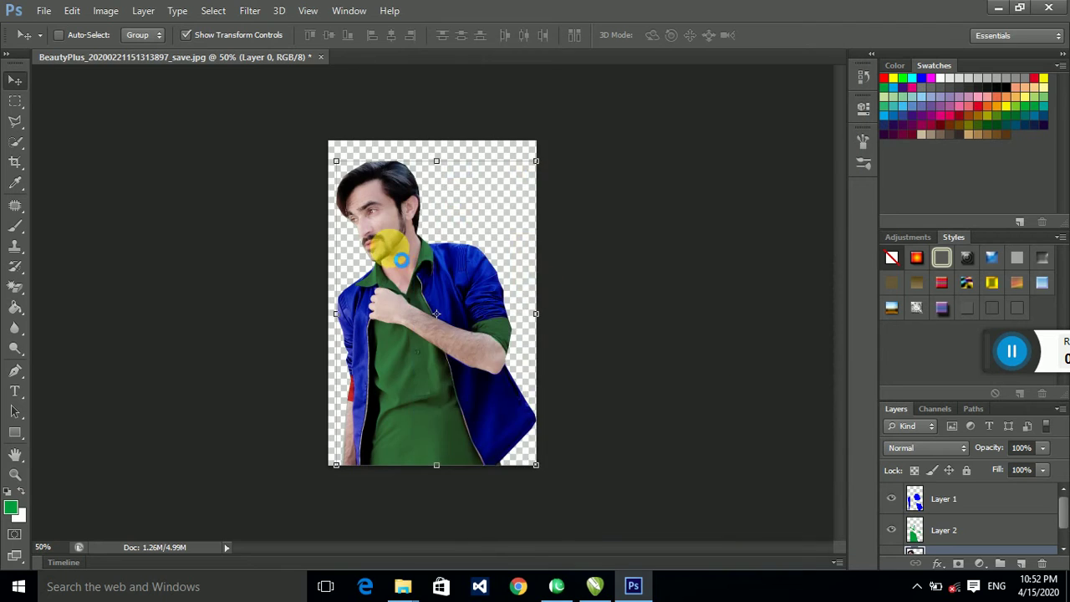
Drag the park photo into the portrait document and scale it down to fit.
mouse_move(513, 232)
mouse_down()
mouse_move(387, 203)
mouse_move(400, 209)
mouse_up()
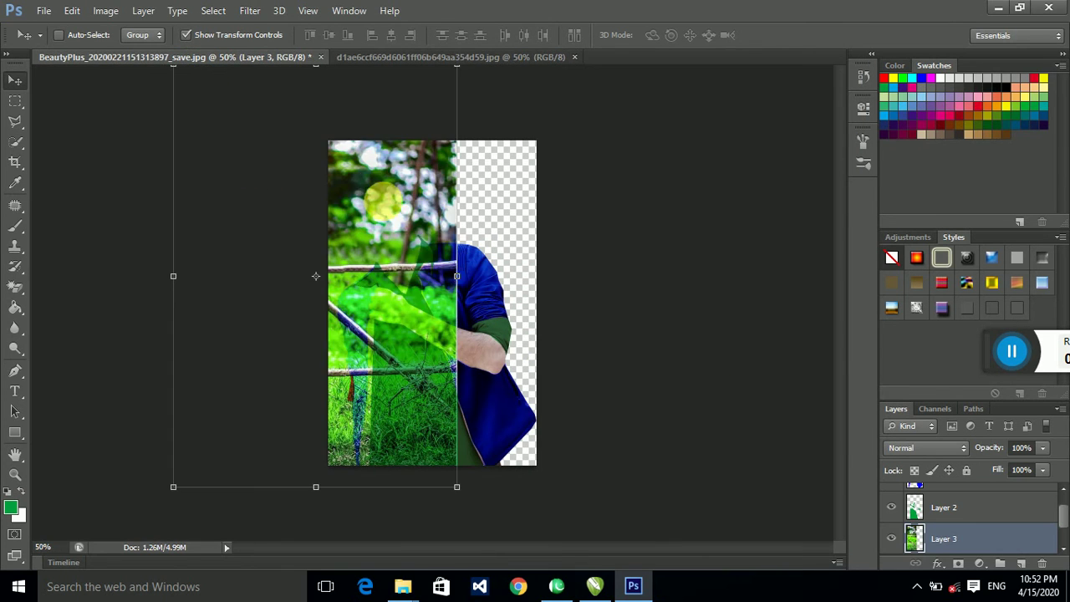
drag(316, 276, 519, 279)
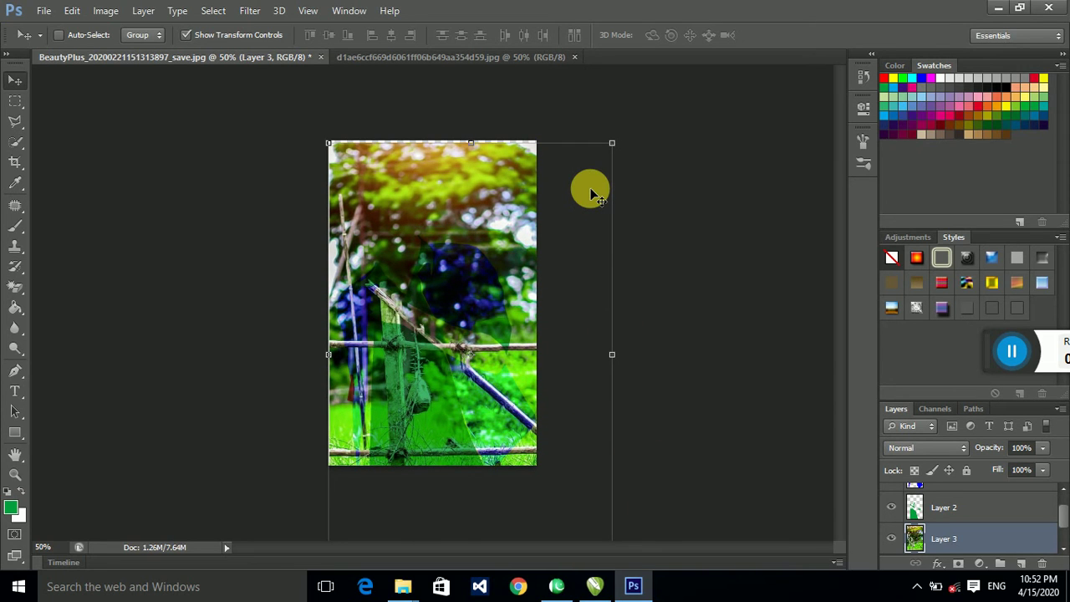
key(ctrl+minus)
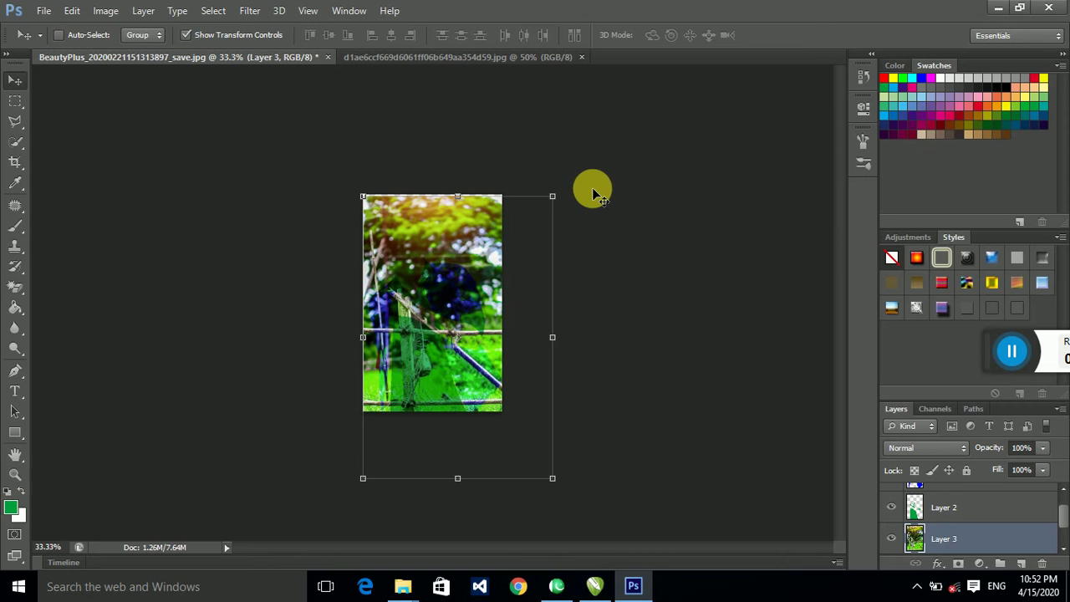
drag(553, 479, 502, 412)
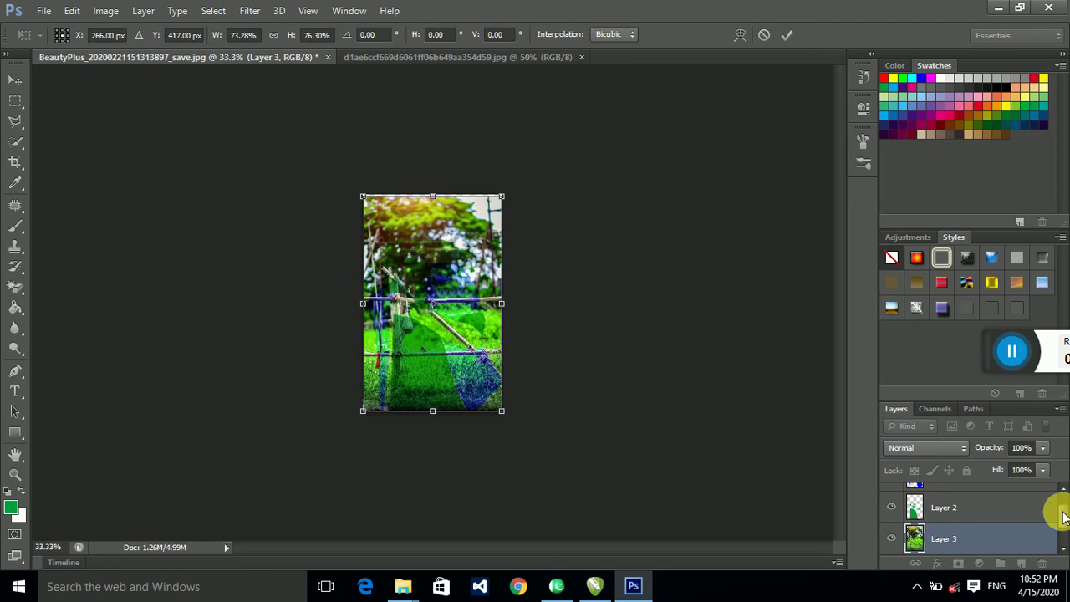
Apply the pending scale, move Layer 3 below the portrait and shift it right.
scroll(1063, 515, down, 2)
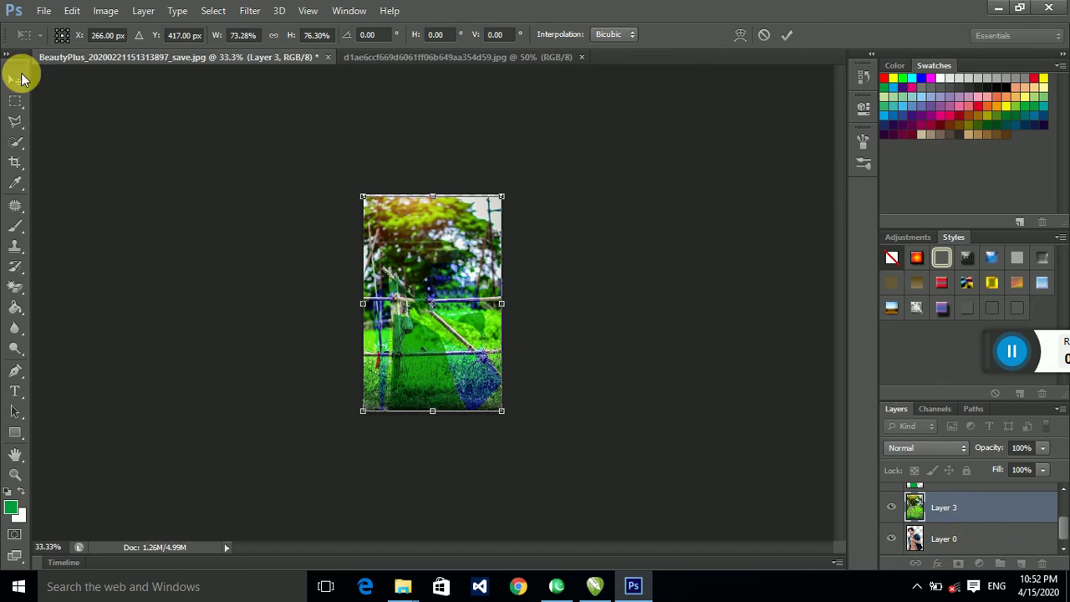
click(16, 83)
click(453, 230)
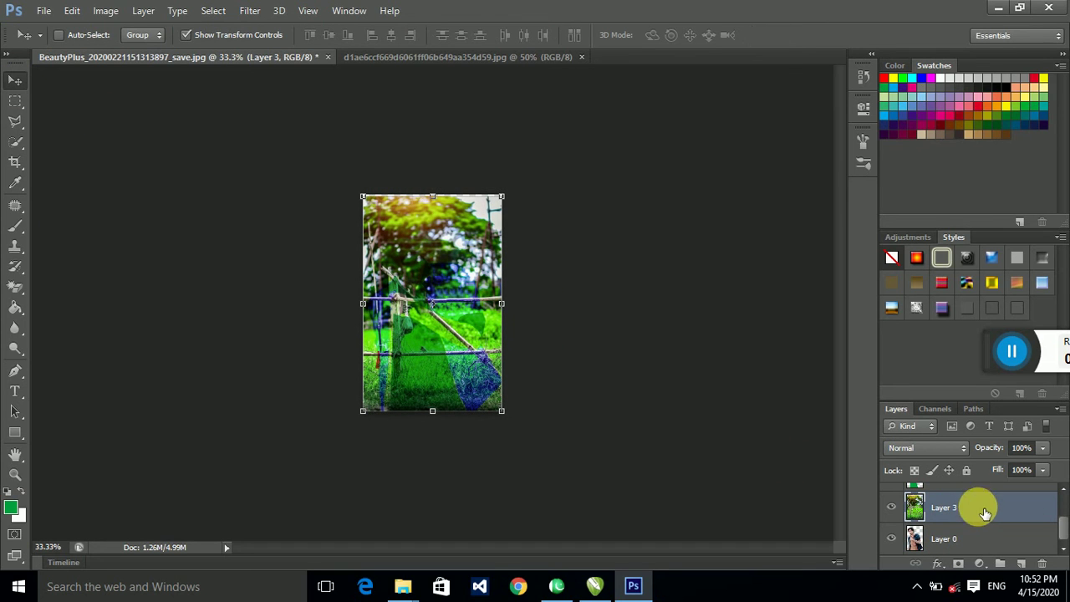
mouse_move(979, 507)
mouse_down()
mouse_move(981, 520)
mouse_move(1003, 517)
mouse_move(992, 545)
mouse_up()
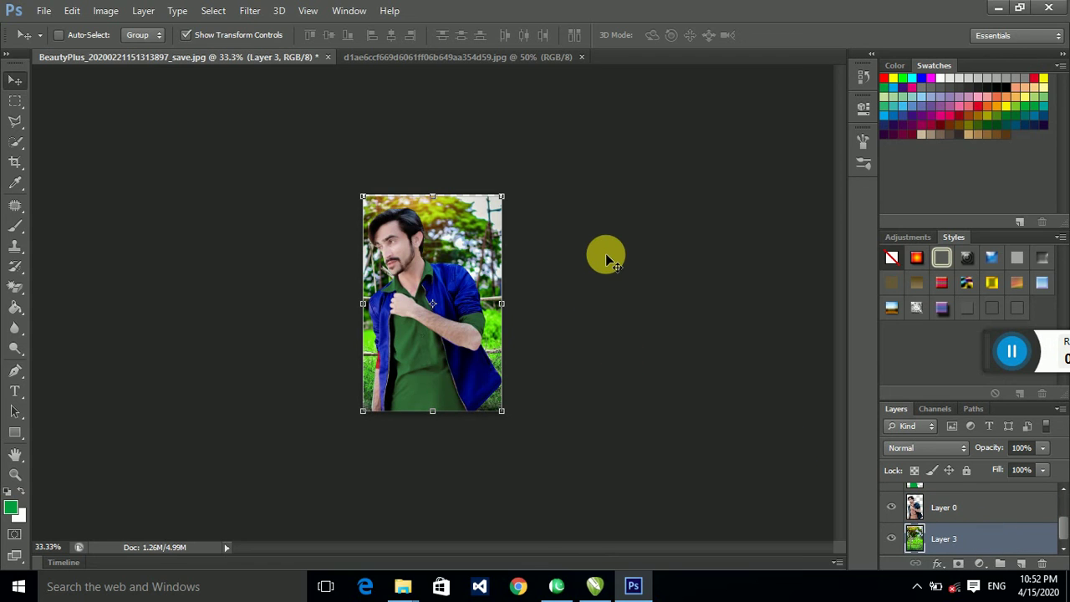
key(ctrl+plus)
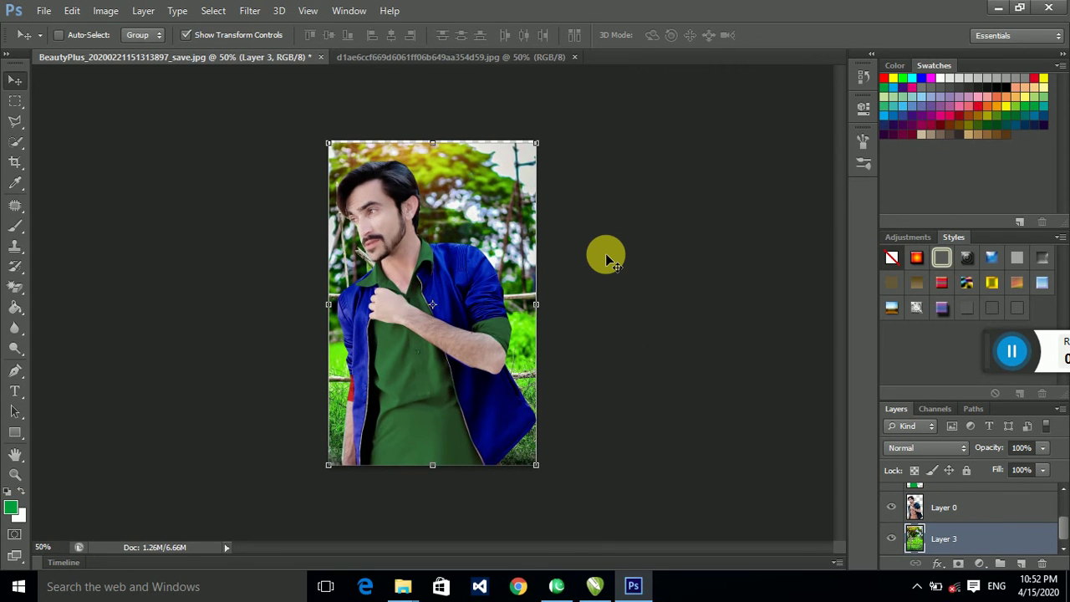
drag(441, 322, 462, 329)
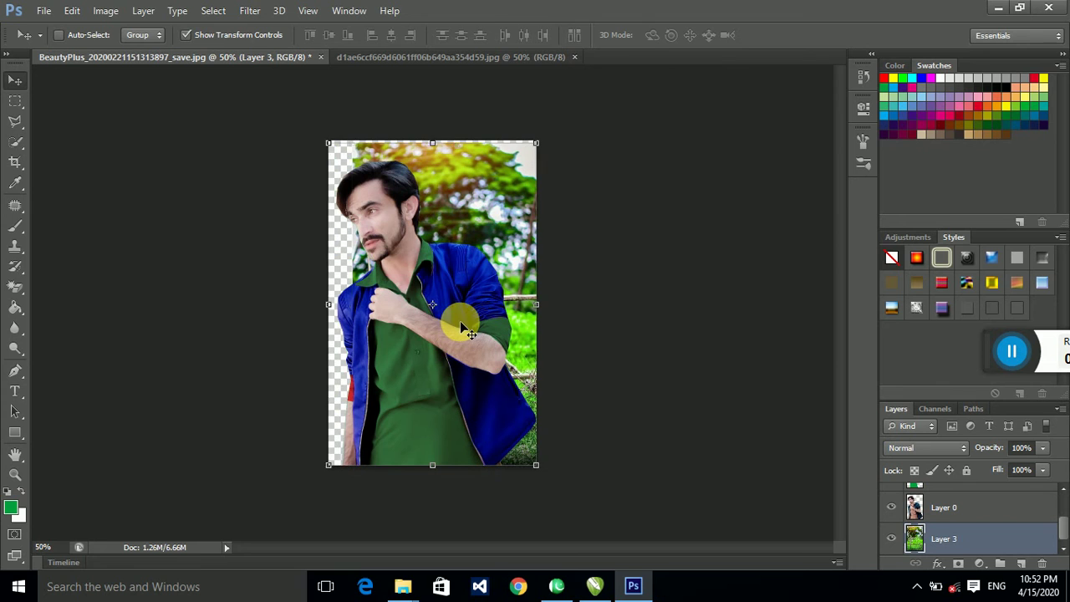
Enlarge the park background to cover the empty strip, apply it, and select Layer 2.
key(ctrl+t)
drag(328, 143, 306, 123)
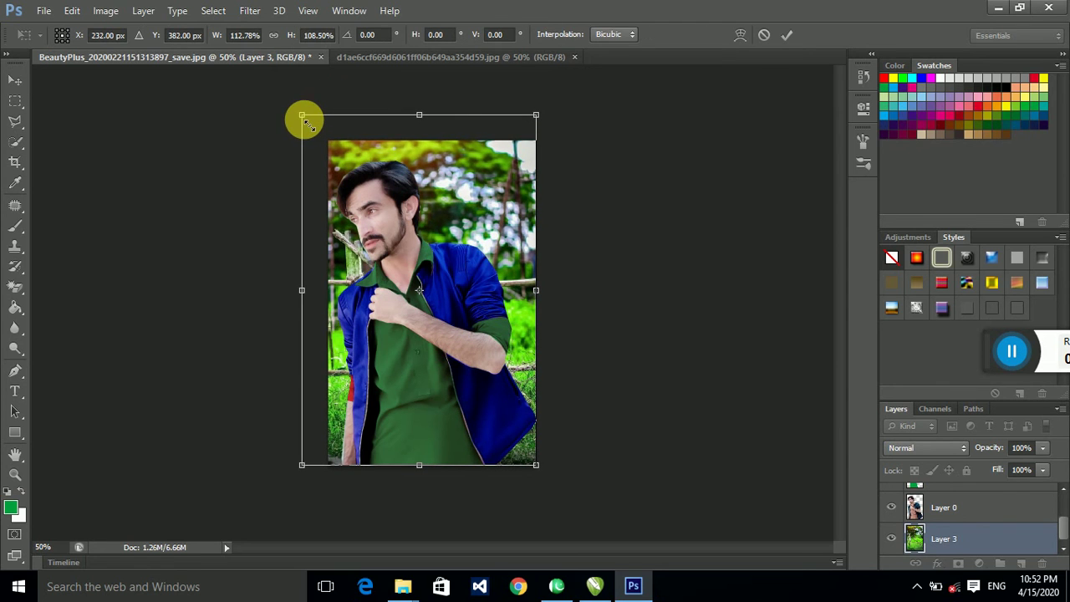
key(ctrl+plus)
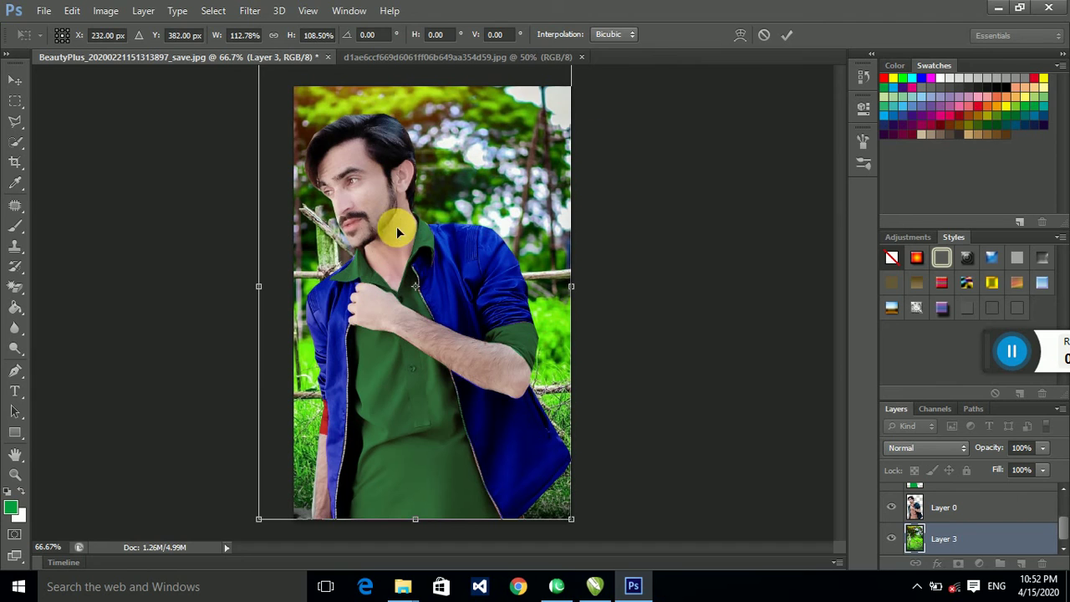
key(ctrl+minus)
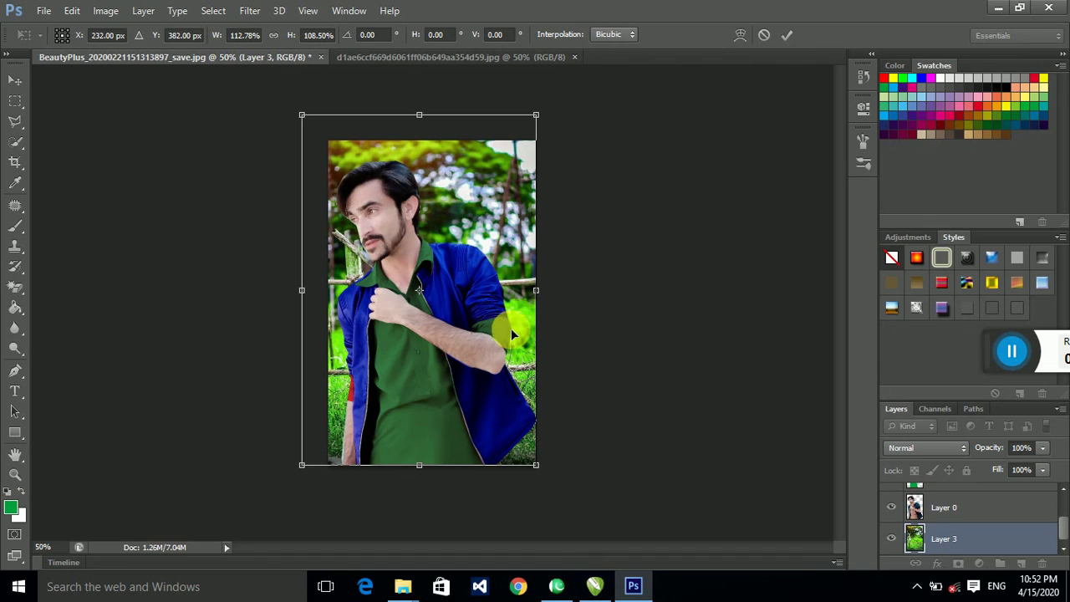
scroll(970, 514, up, 1)
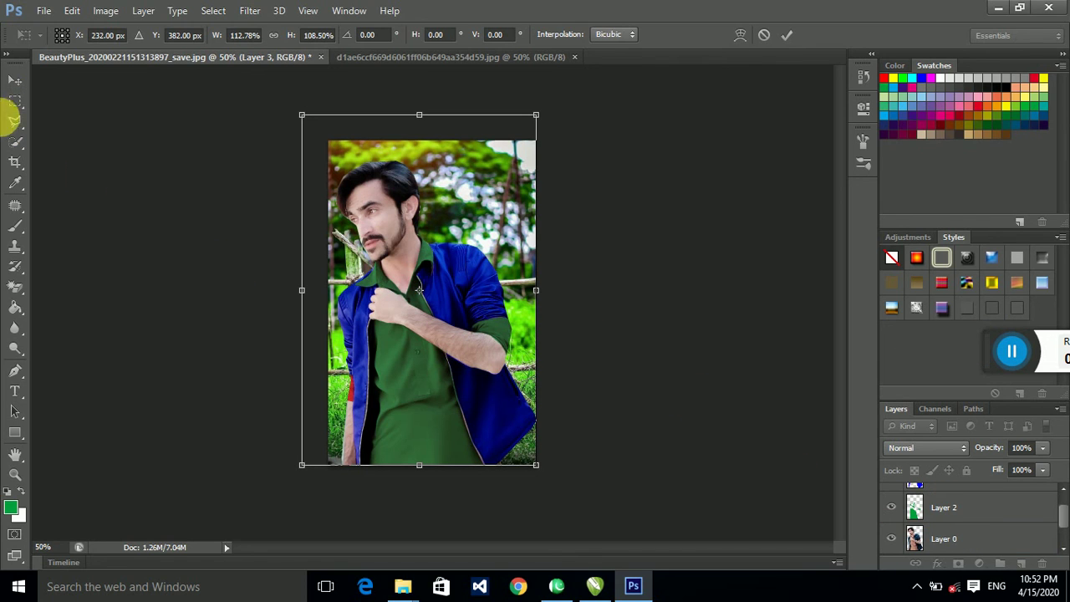
click(14, 84)
click(458, 228)
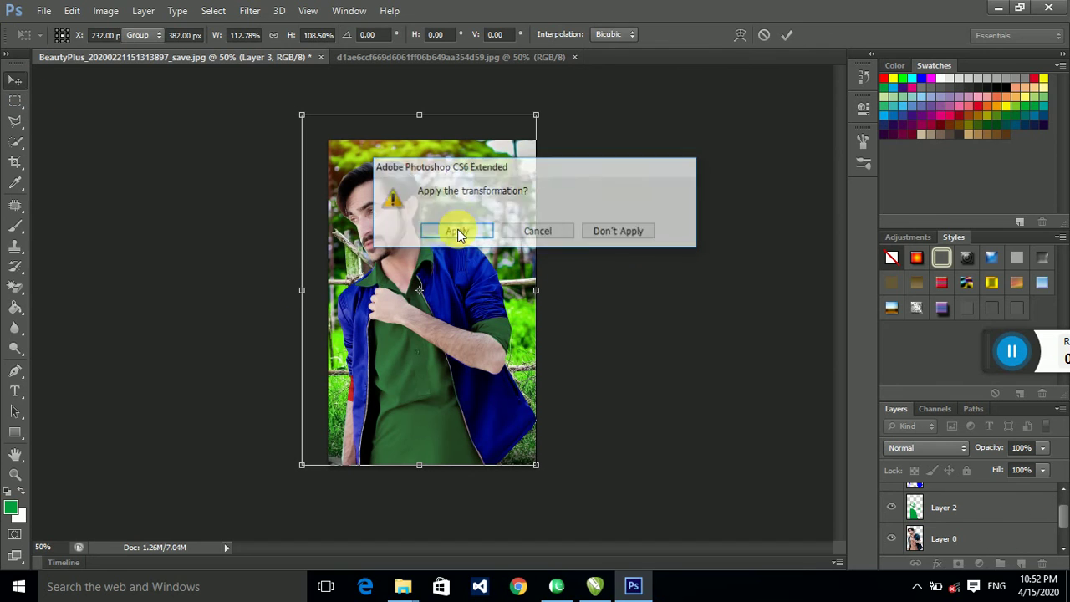
click(953, 507)
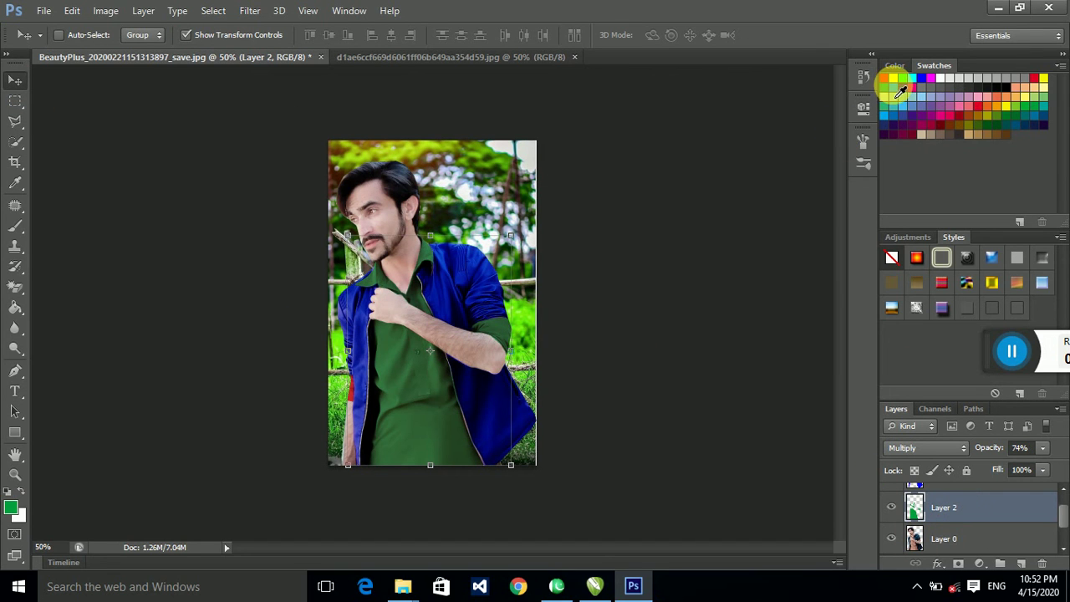
Try cyan Paint Bucket fills on the shirt and undo them.
click(901, 94)
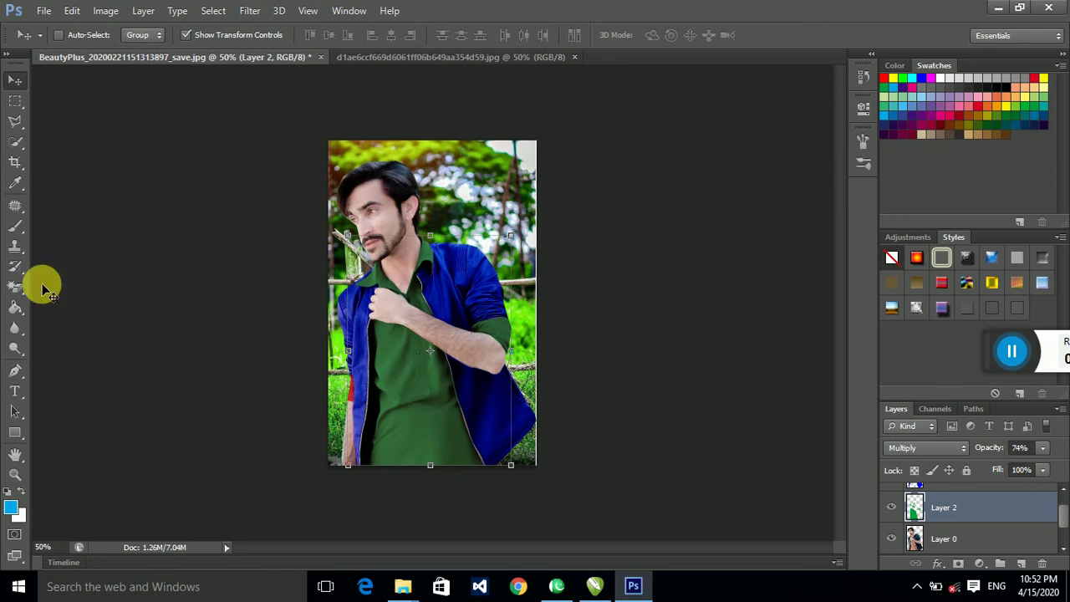
right_click(19, 302)
click(75, 299)
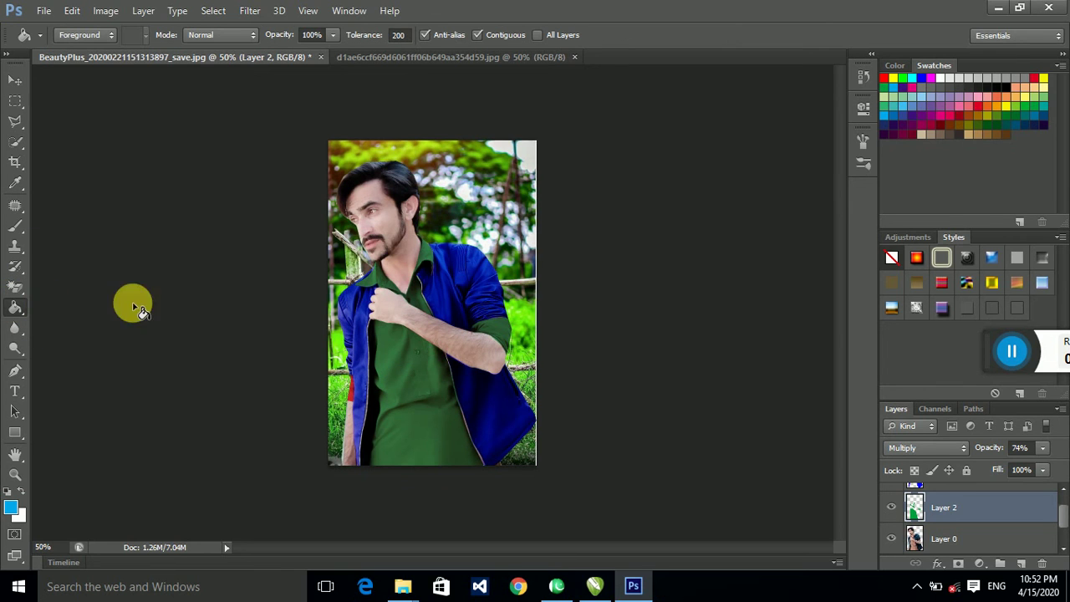
click(406, 355)
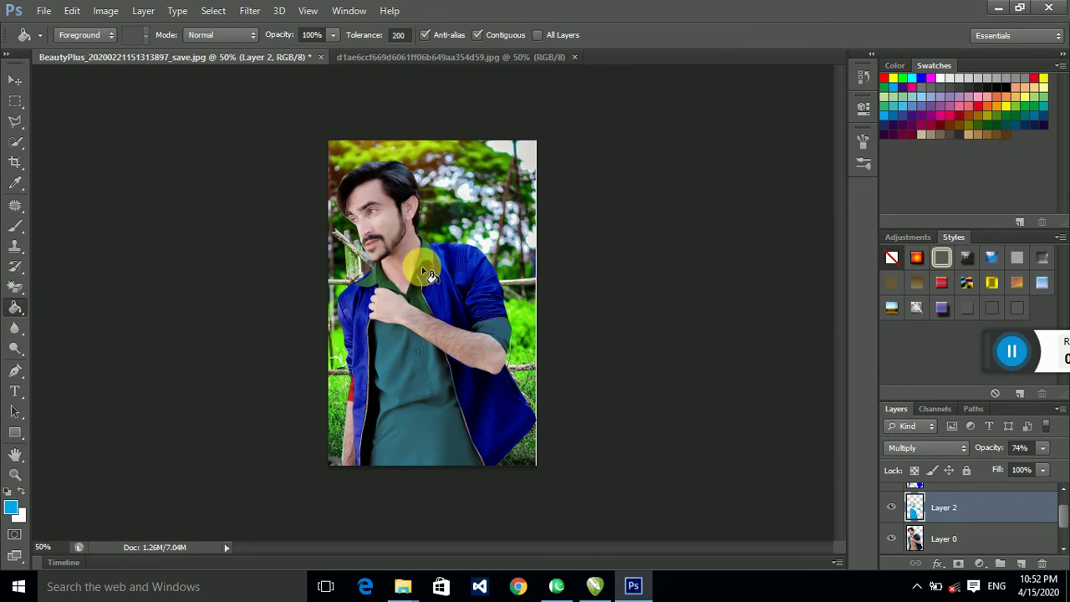
click(377, 283)
key(ctrl+z)
click(498, 370)
key(ctrl+z)
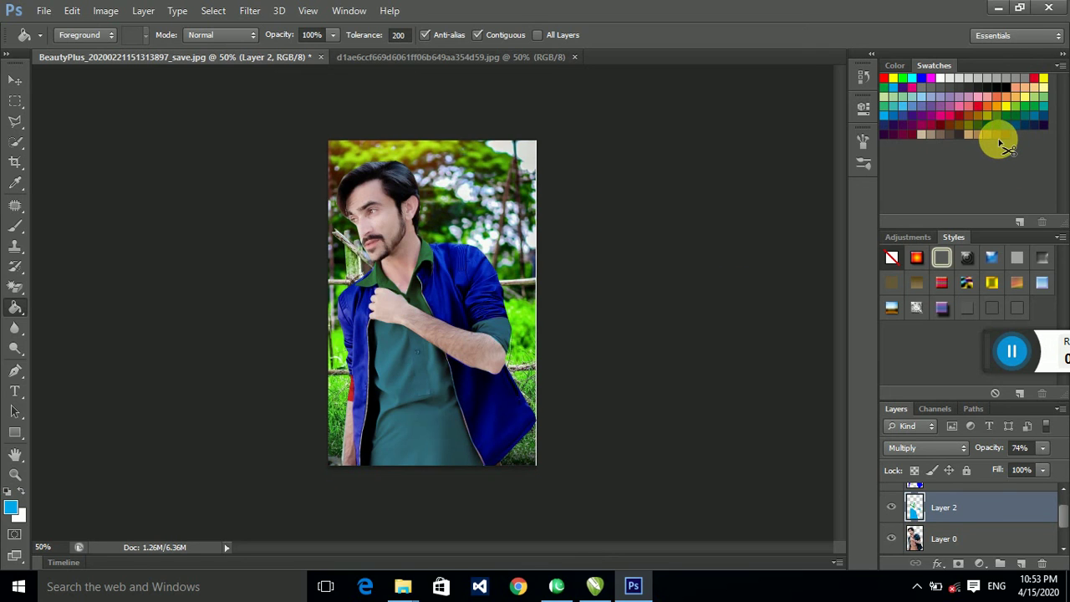
Stamp visible layers, then try and undo a dark red fill on Layer 0.
key(ctrl+shift+alt+e)
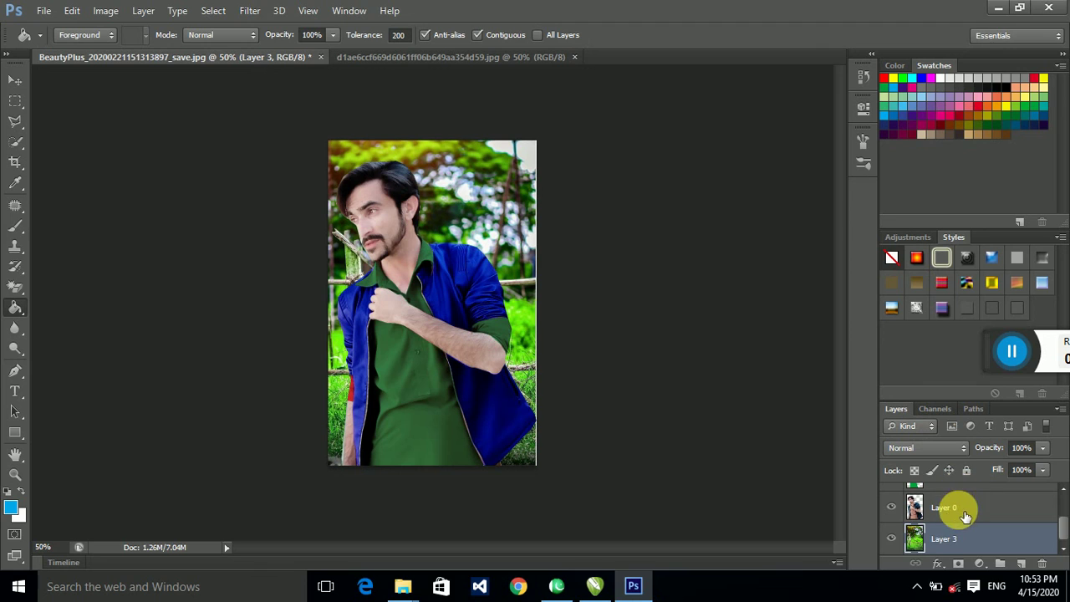
click(956, 506)
click(955, 112)
click(400, 390)
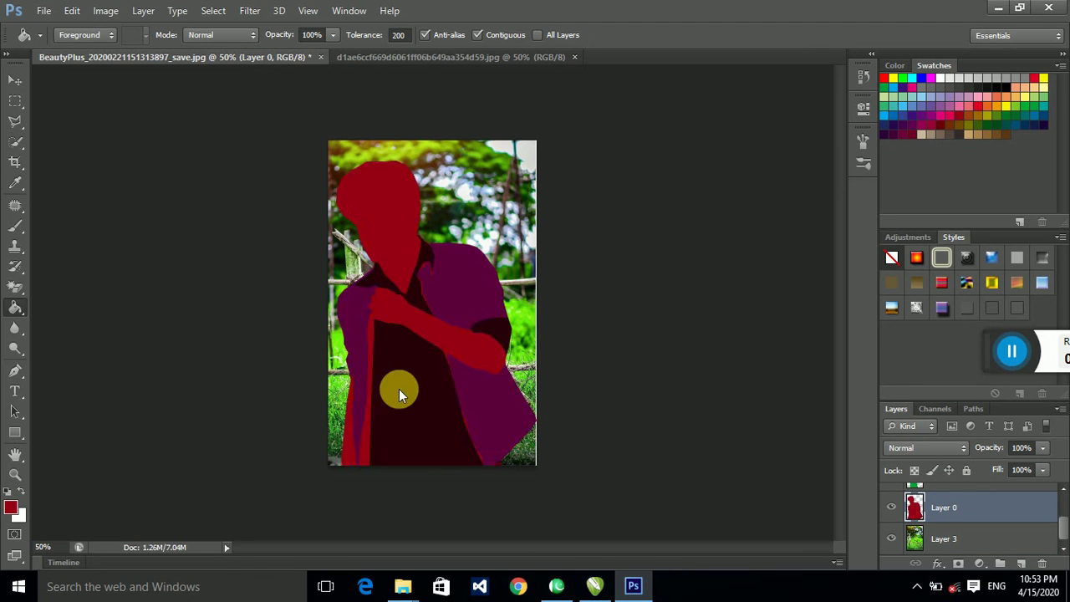
key(ctrl+z)
scroll(927, 502, up, 1)
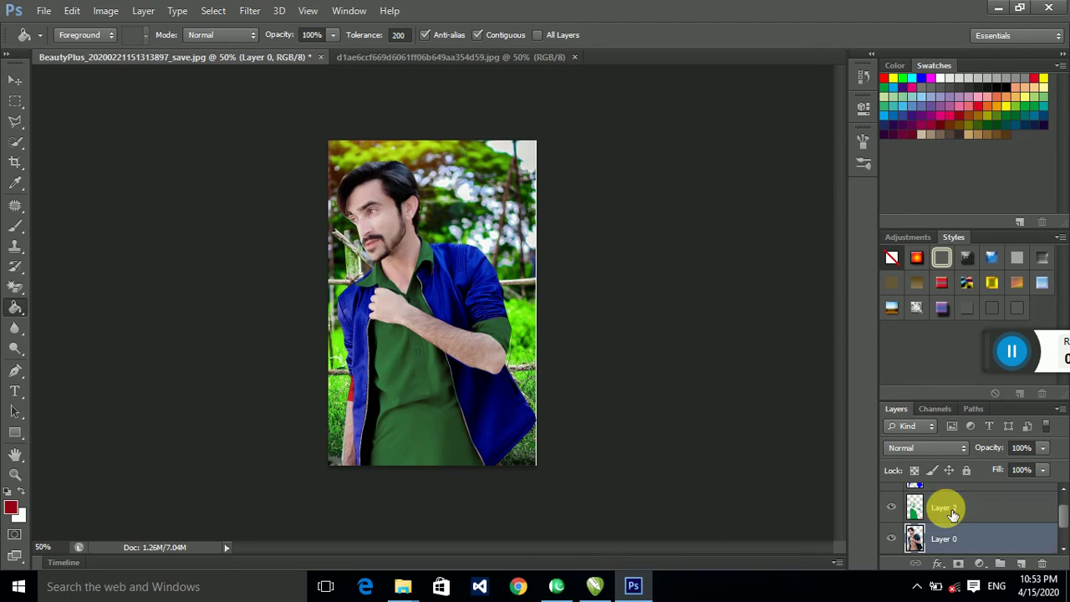
Fill the shirt body, sleeve cuff and collar red on Layer 2.
click(945, 506)
click(383, 385)
click(504, 339)
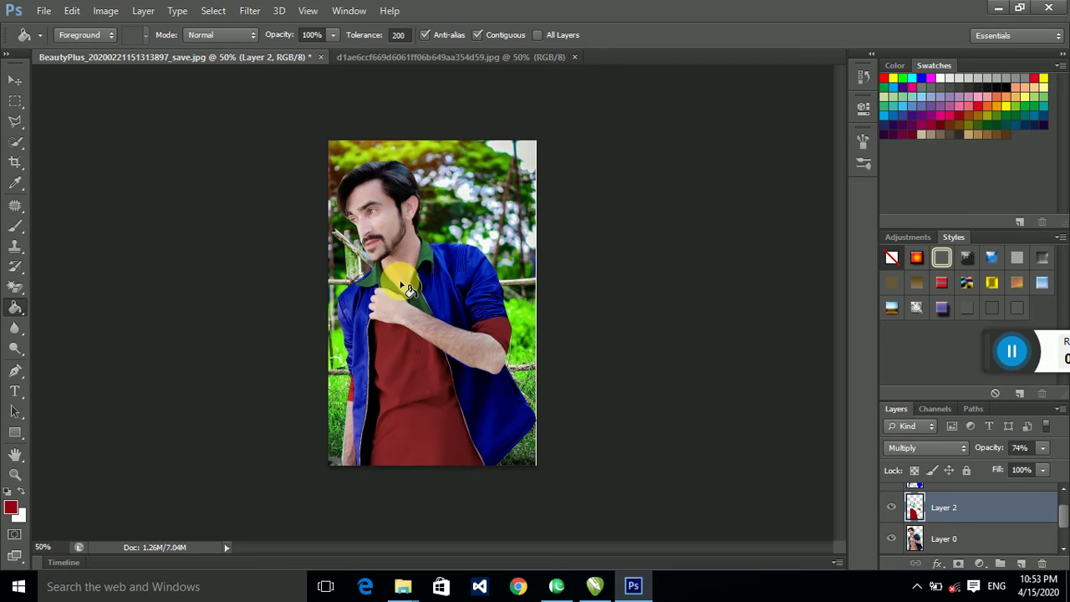
click(427, 260)
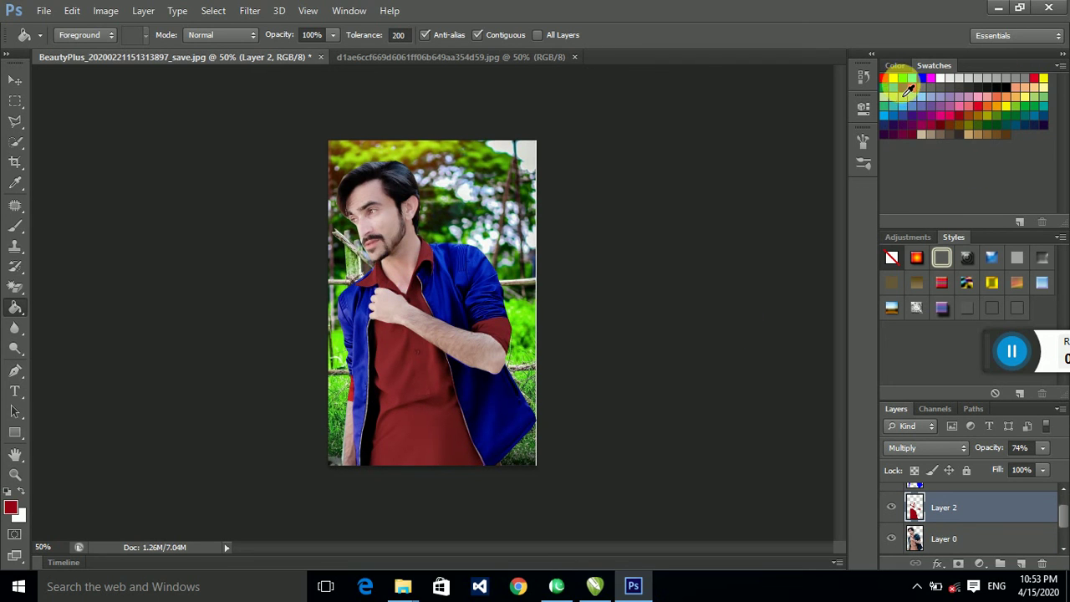
Refill the sleeve cuff, body, collar and chest bright green.
click(903, 78)
click(507, 333)
click(406, 401)
click(411, 251)
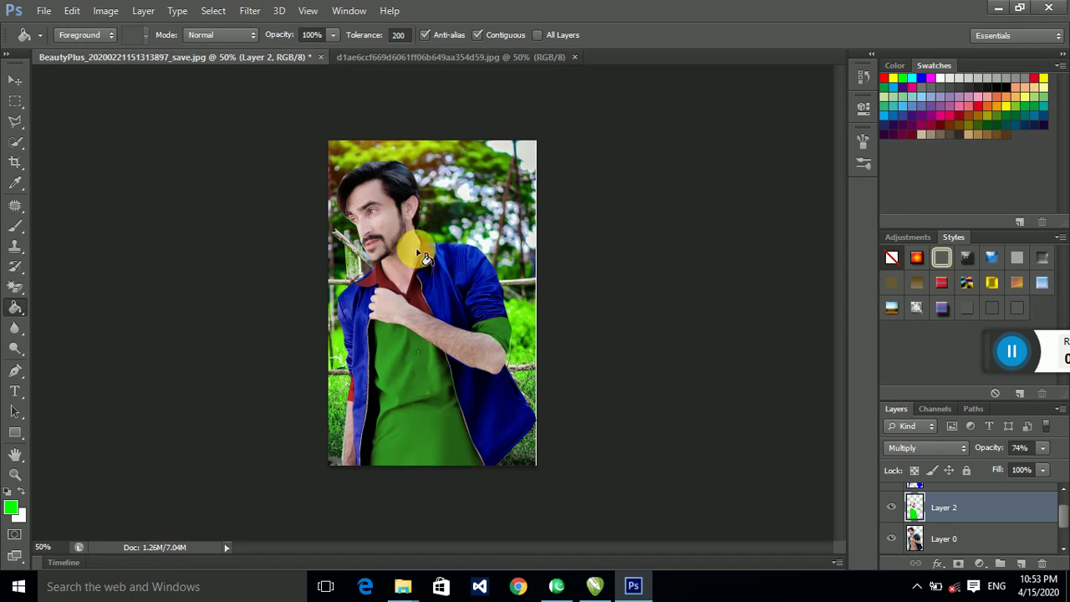
click(382, 301)
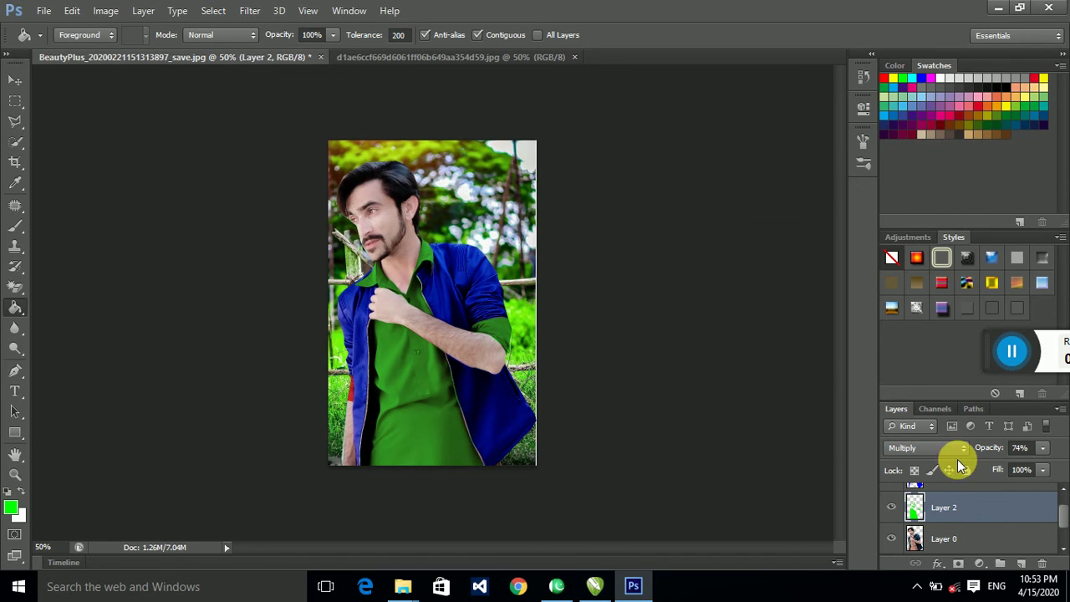
scroll(1058, 513, down, 1)
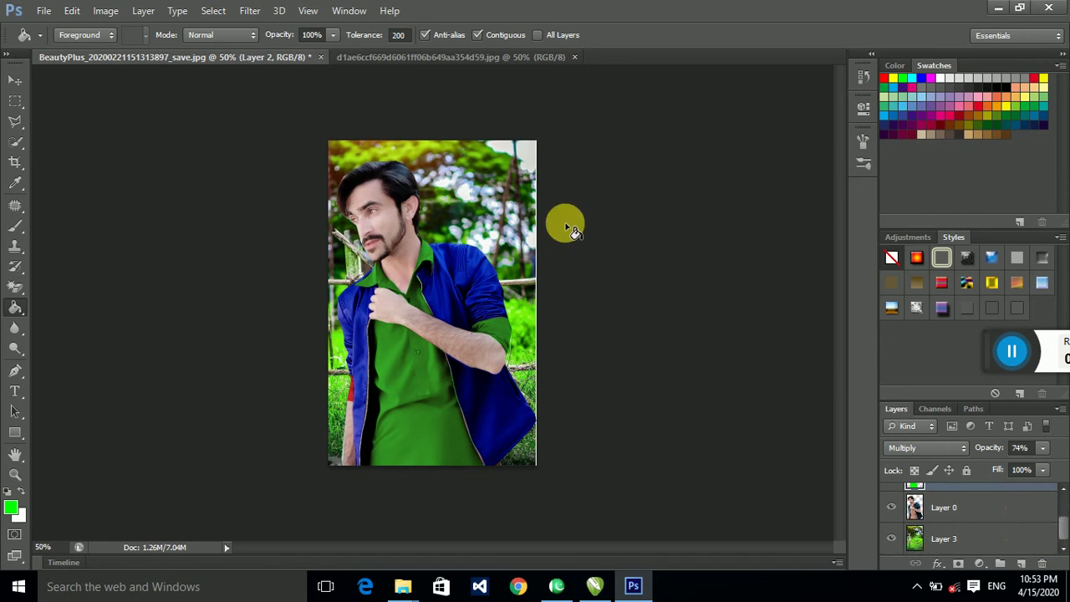
click(14, 81)
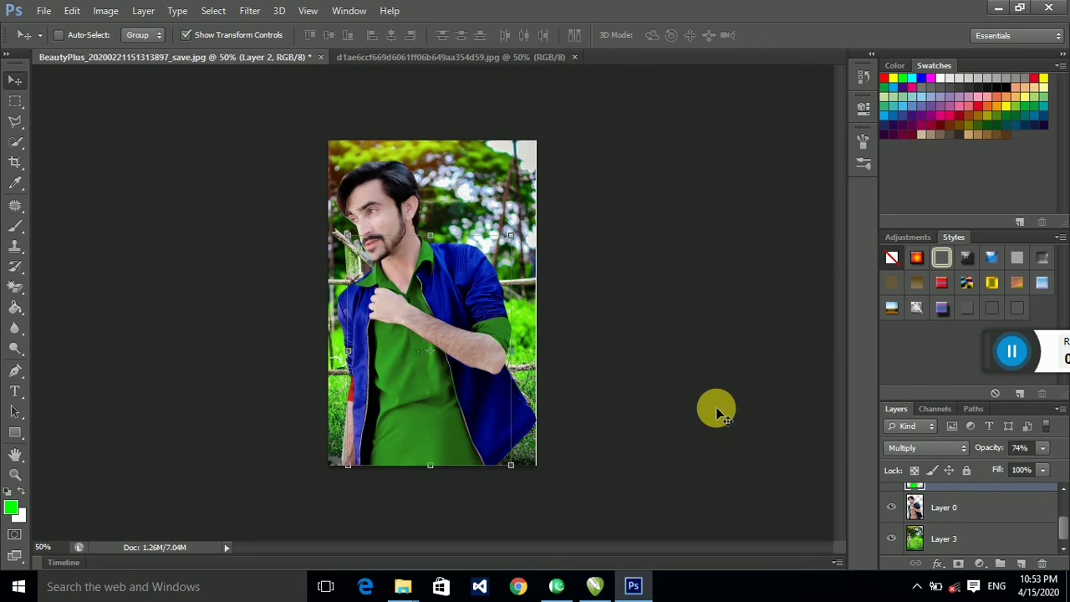
Merge all visible layers into a single Layer 2 and start Save As.
key(ctrl+shift+e)
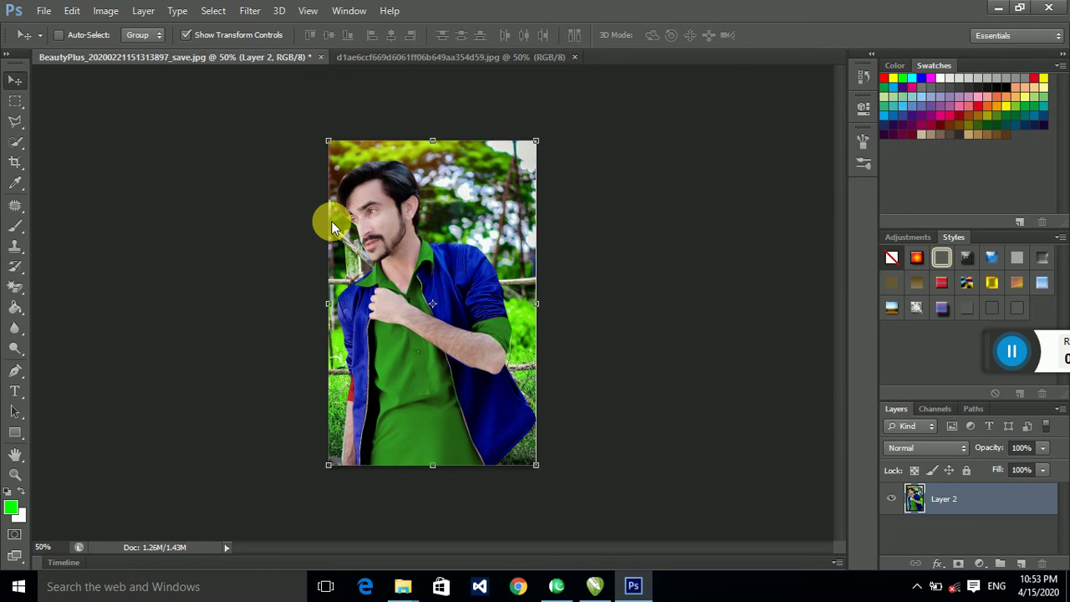
key(ctrl+shift+s)
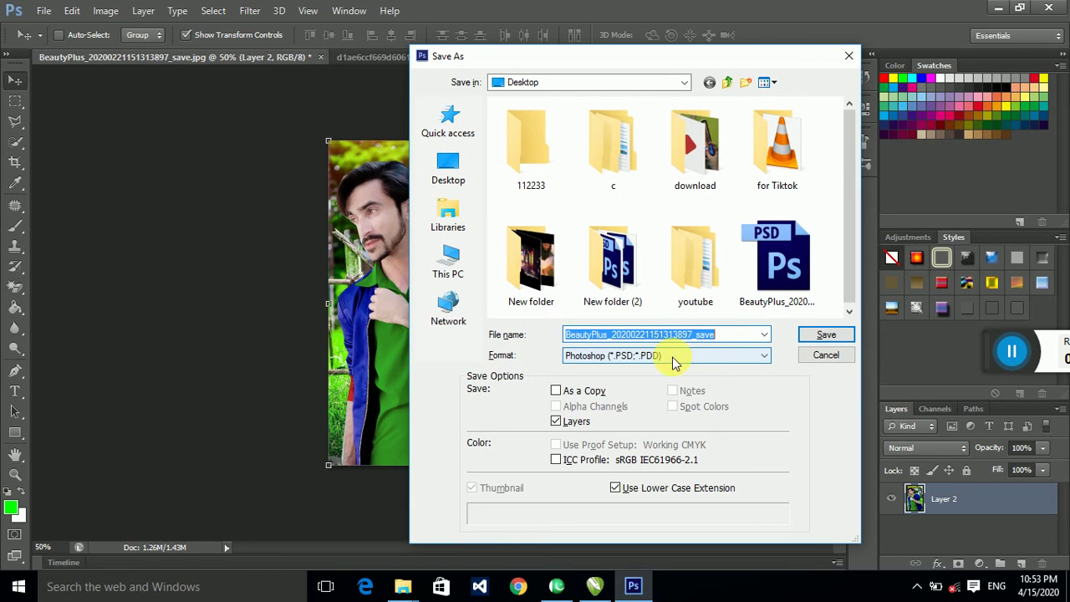
Save to the Desktop as a JPEG named '2222' at maximum quality 12.
click(675, 361)
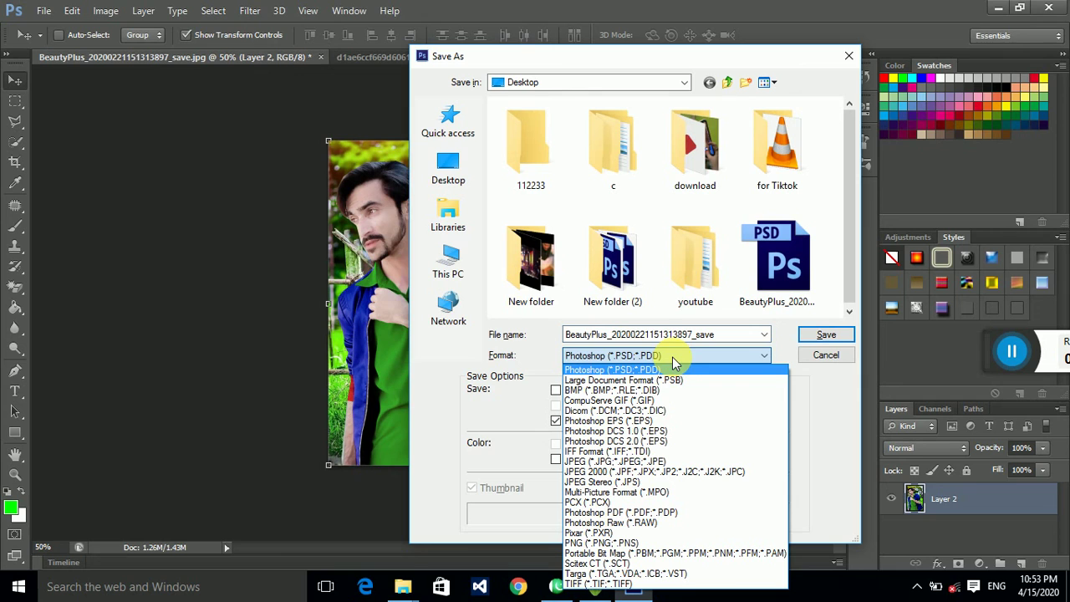
click(661, 464)
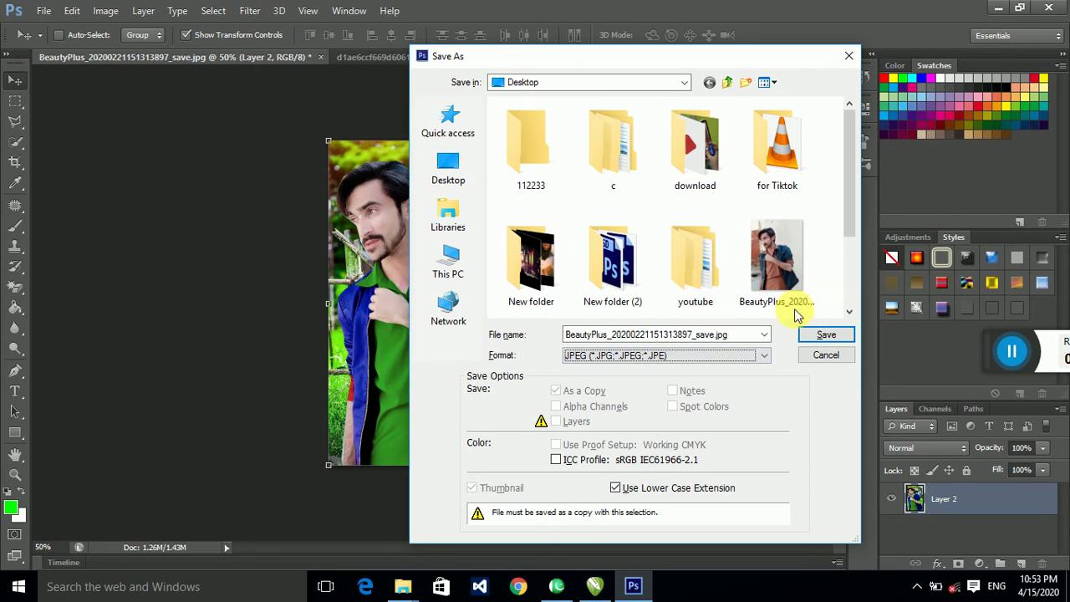
drag(846, 187, 740, 346)
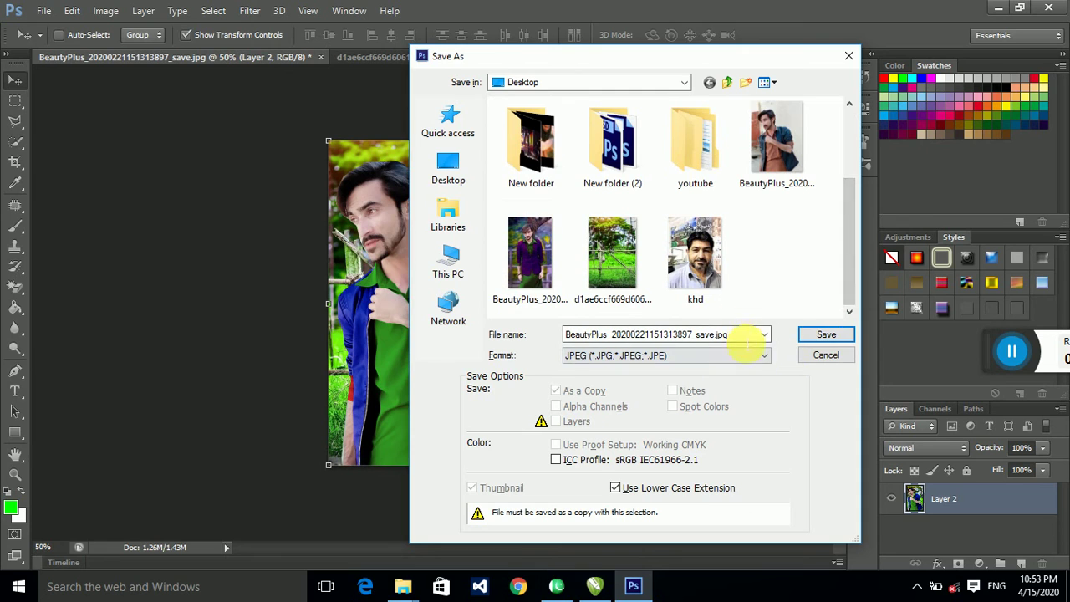
click(668, 335)
text(2222)
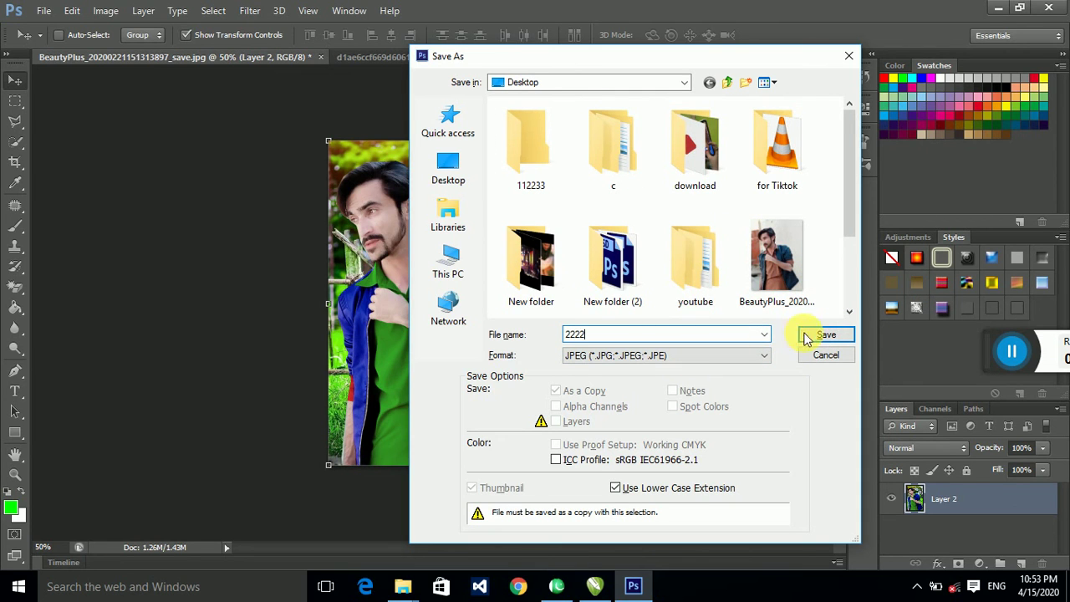
click(809, 336)
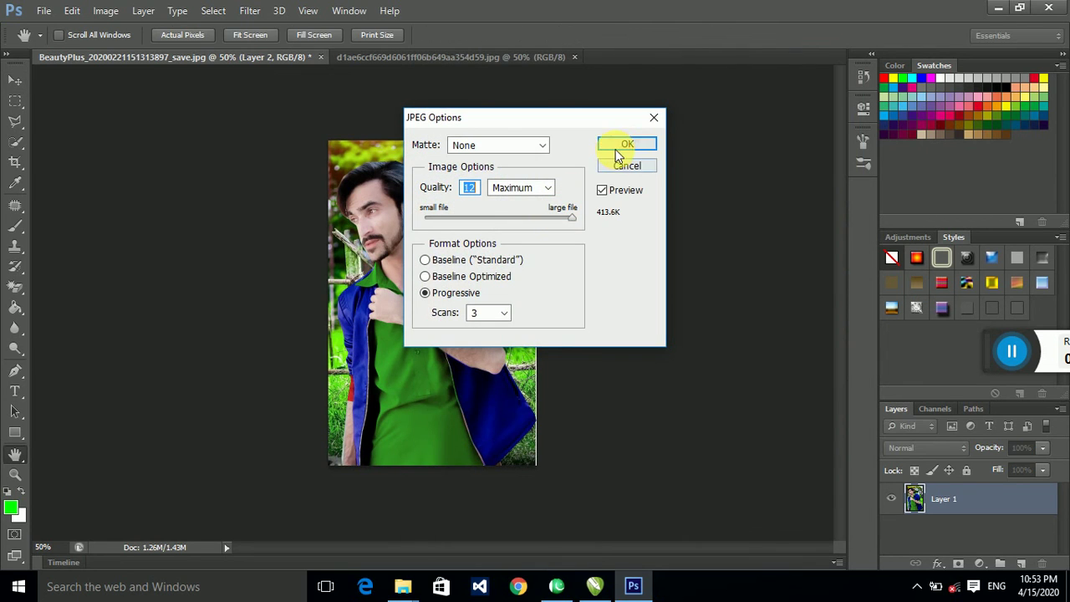
click(623, 147)
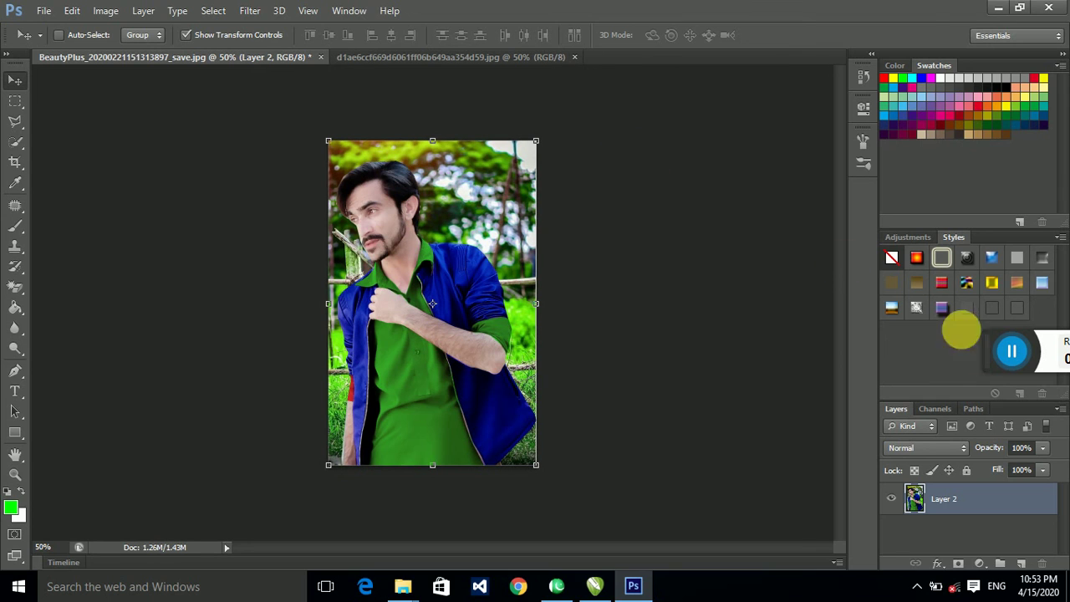